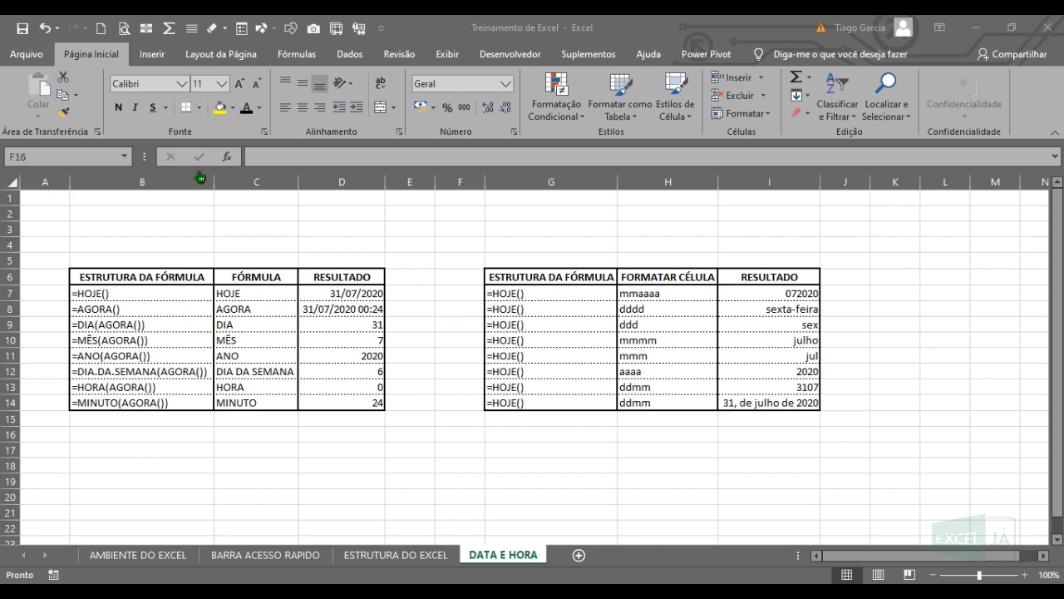
Examine the formula entries in the ESTRUTURA DA FÓRMULA column of the first table, from =HOJE() down to =MINUTO(AGORA()).
{"action": "left_click", "coordinate": [167, 292]}
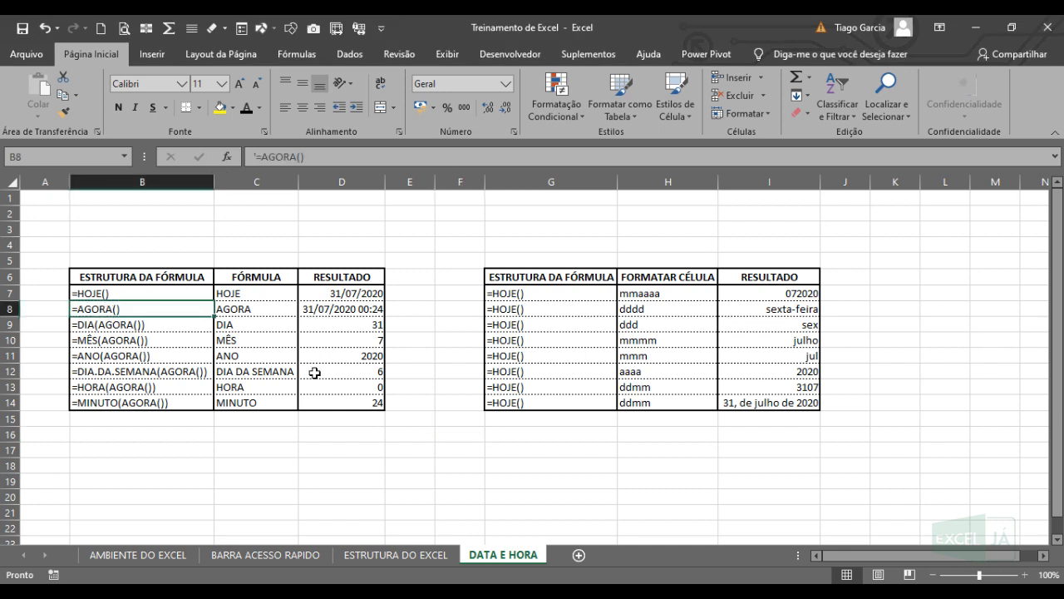
{"action": "left_click", "coordinate": [149, 333]}
{"action": "left_click", "coordinate": [119, 296]}
{"action": "left_click", "coordinate": [179, 356]}
{"action": "left_click", "coordinate": [176, 404]}
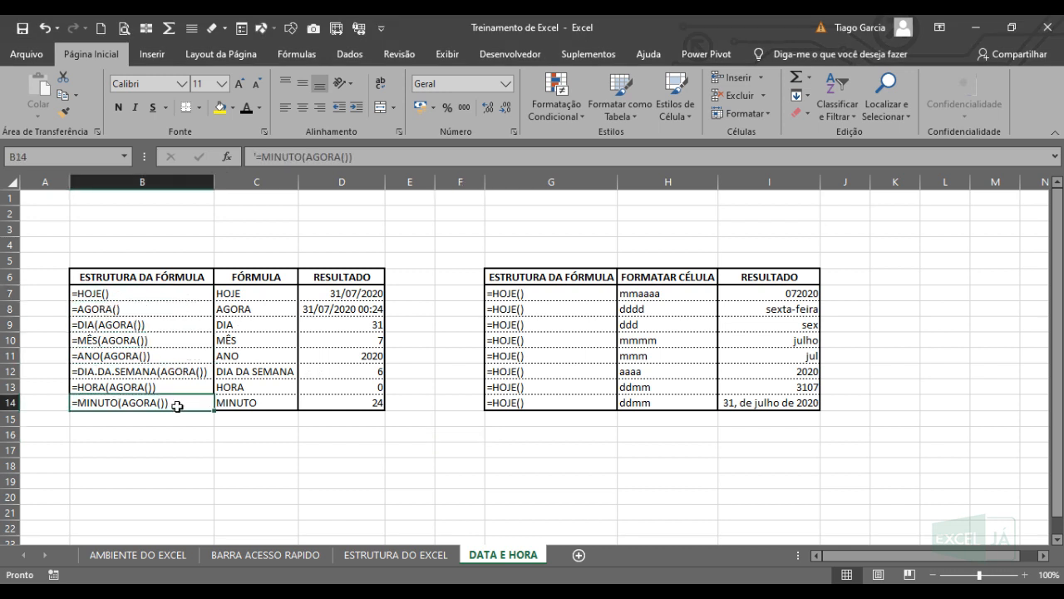
{"action": "left_click", "coordinate": [163, 354]}
{"action": "left_click", "coordinate": [169, 324]}
{"action": "left_click", "coordinate": [171, 298]}
{"action": "left_click", "coordinate": [171, 280]}
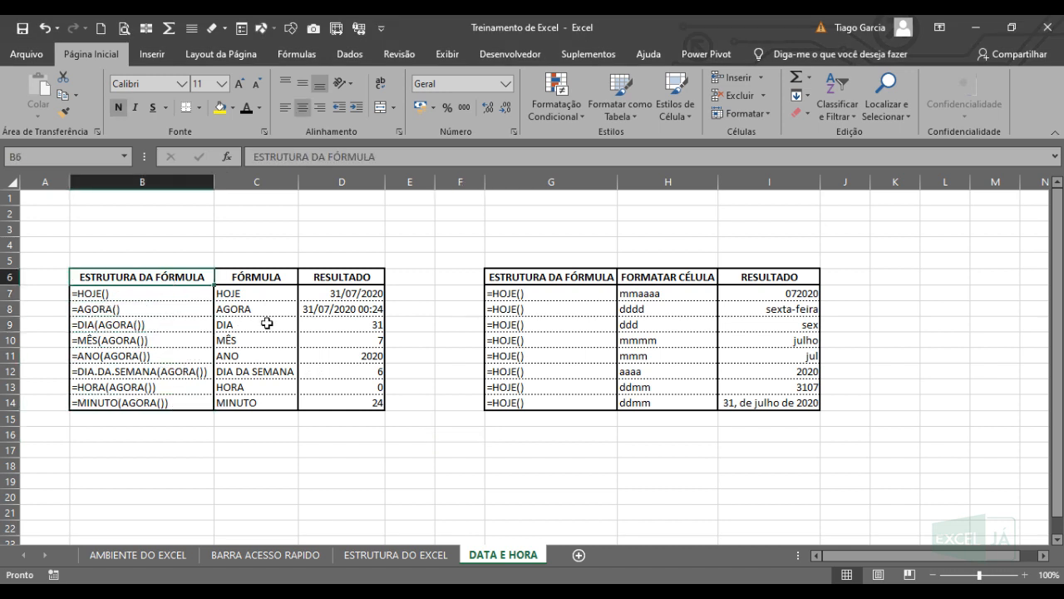
{"action": "left_click", "coordinate": [168, 296]}
Review the FÓRMULA, ESTRUTURA DA FÓRMULA and RESULTADO columns of the first table, rows 6 to 14.
{"action": "left_click", "coordinate": [249, 280]}
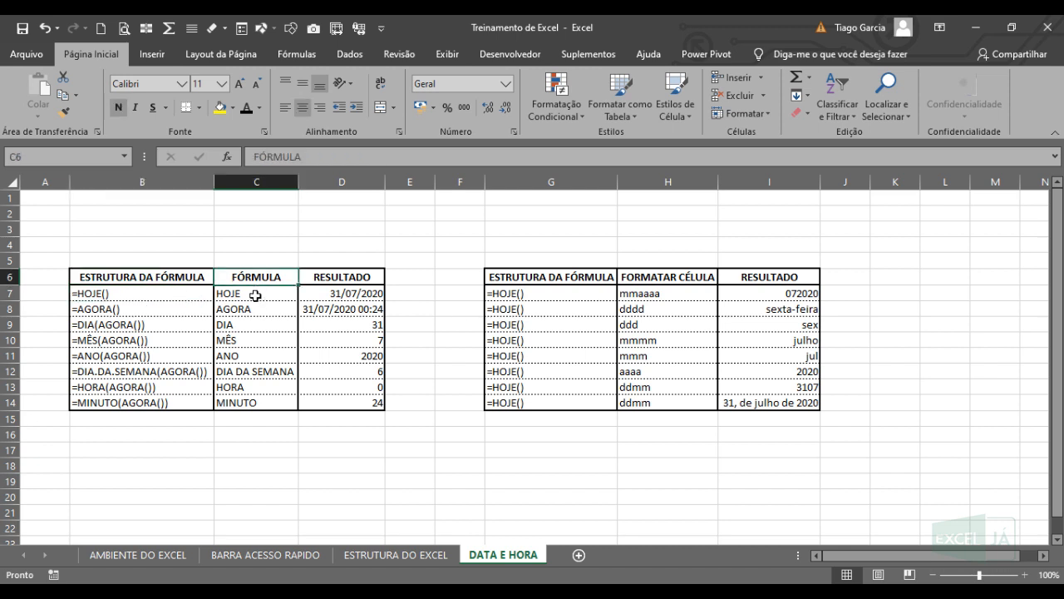
{"action": "left_click_drag", "start_coordinate": [249, 280], "coordinate": [252, 408]}
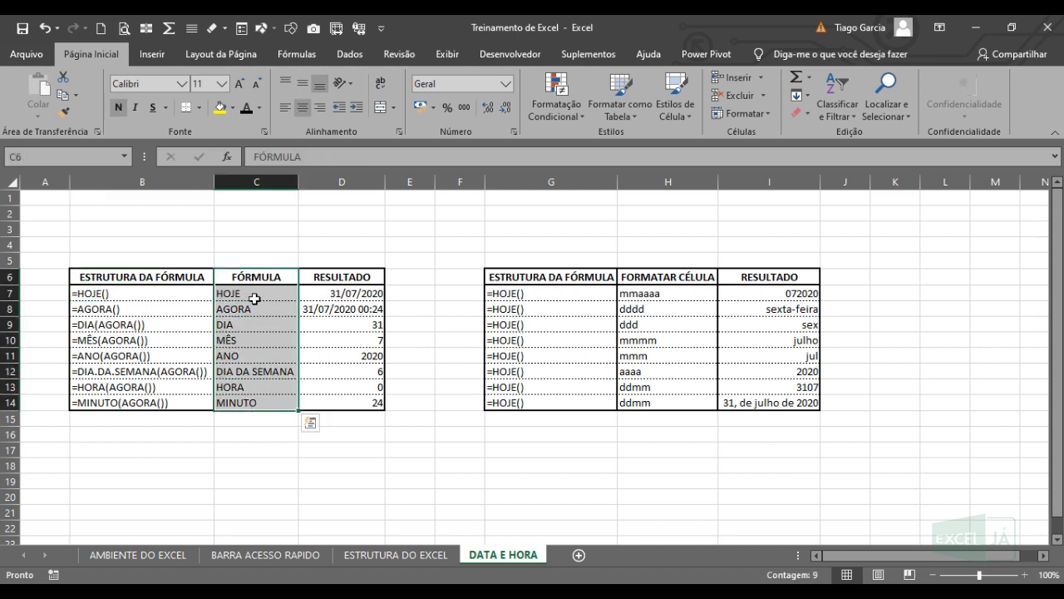
{"action": "left_click", "coordinate": [252, 279]}
{"action": "left_click_drag", "start_coordinate": [137, 282], "coordinate": [137, 405]}
{"action": "left_click_drag", "start_coordinate": [351, 283], "coordinate": [356, 407]}
{"action": "left_click", "coordinate": [247, 311]}
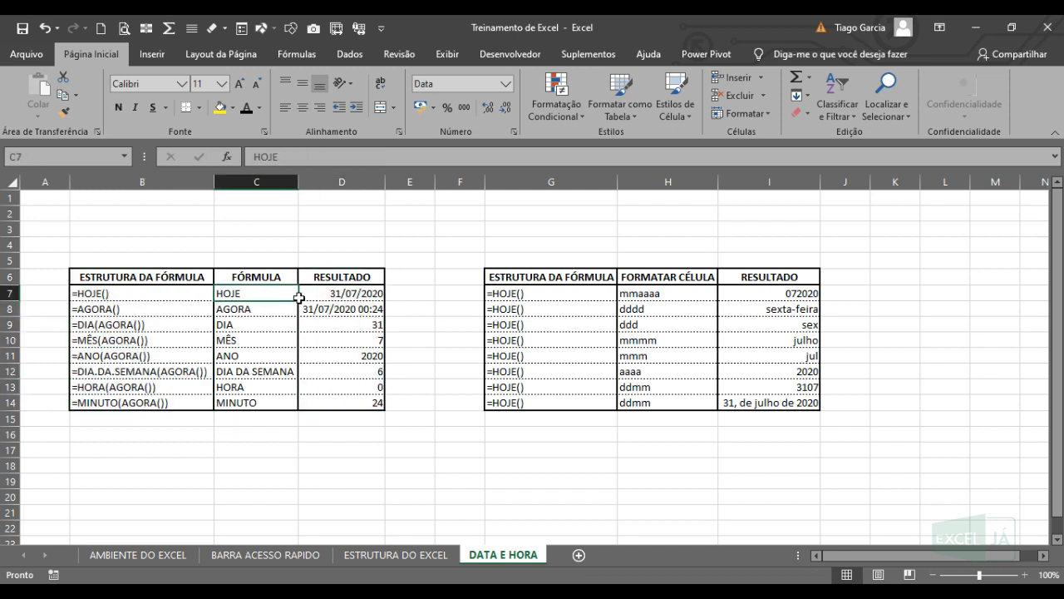
Clear the RESULTADO cell of the HOJE row (D7).
{"action": "left_click", "coordinate": [308, 316]}
{"action": "left_click", "coordinate": [328, 295]}
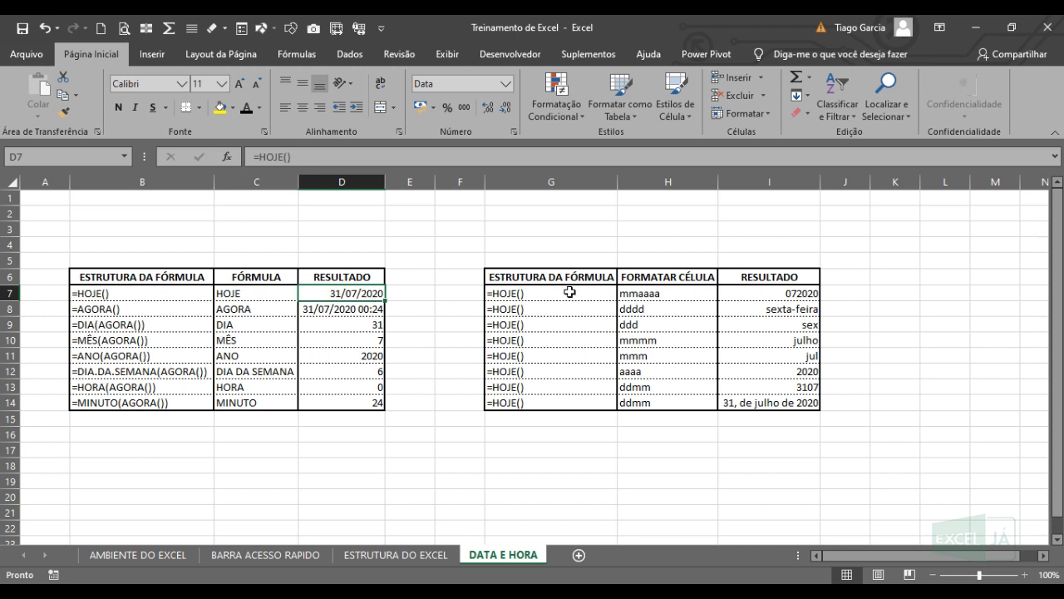
{"action": "key", "text": "Delete"}
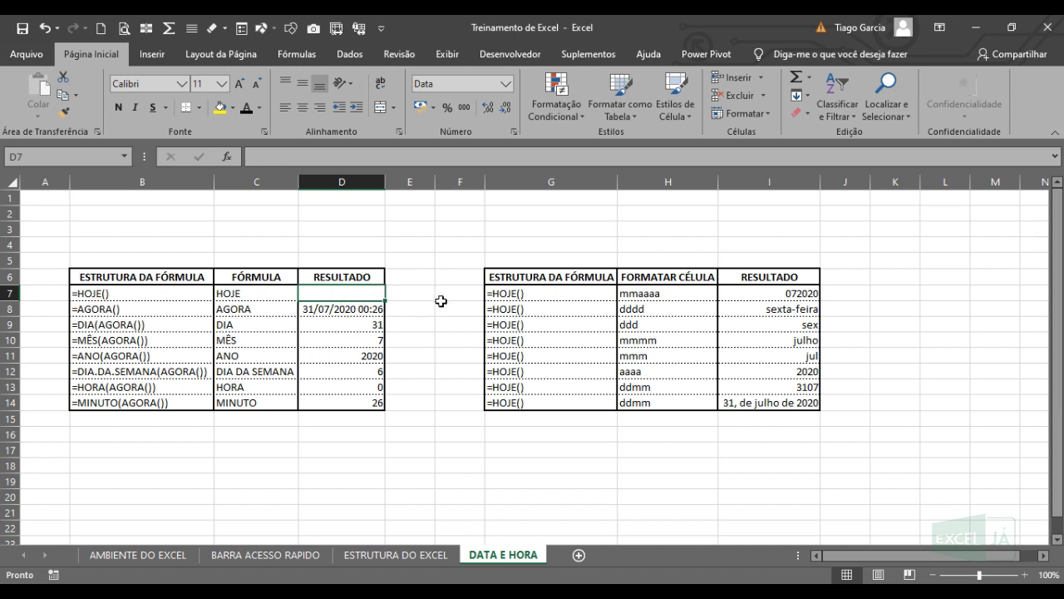
{"action": "type", "text": "="}
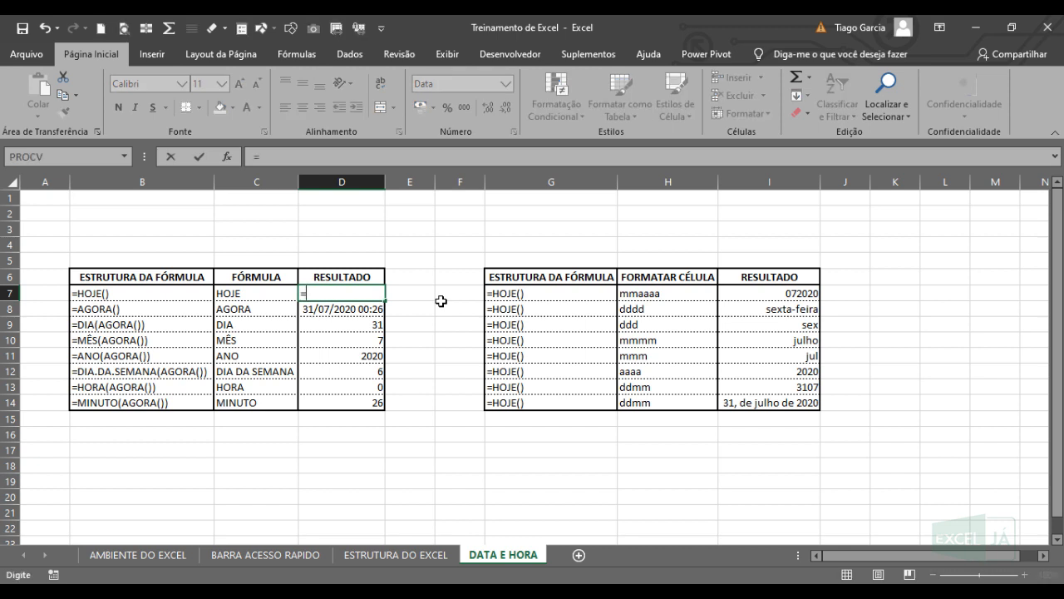
{"action": "key", "text": "BackSpace"}
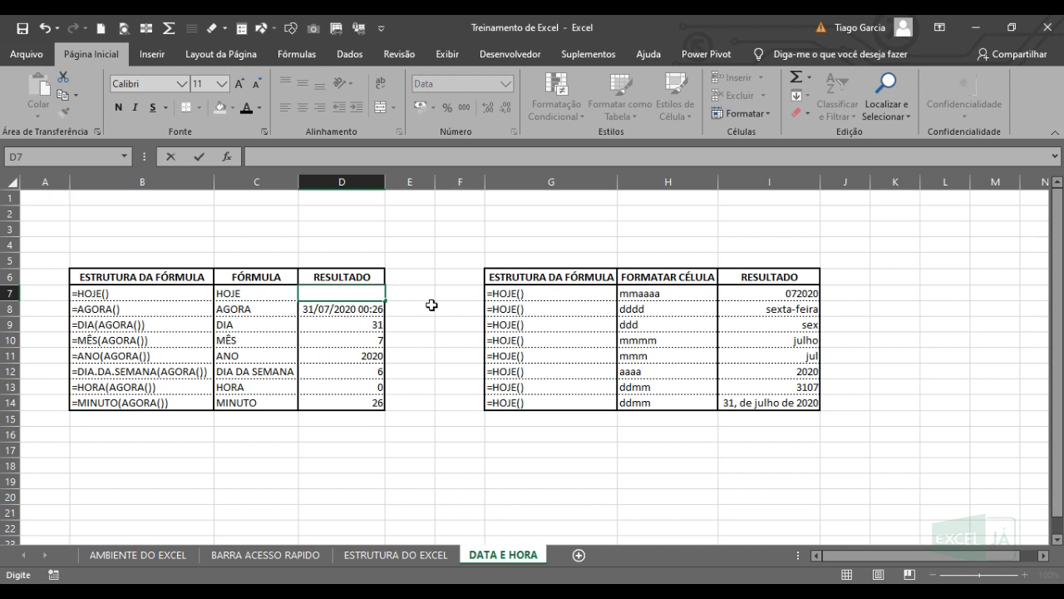
{"action": "key", "text": "Escape"}
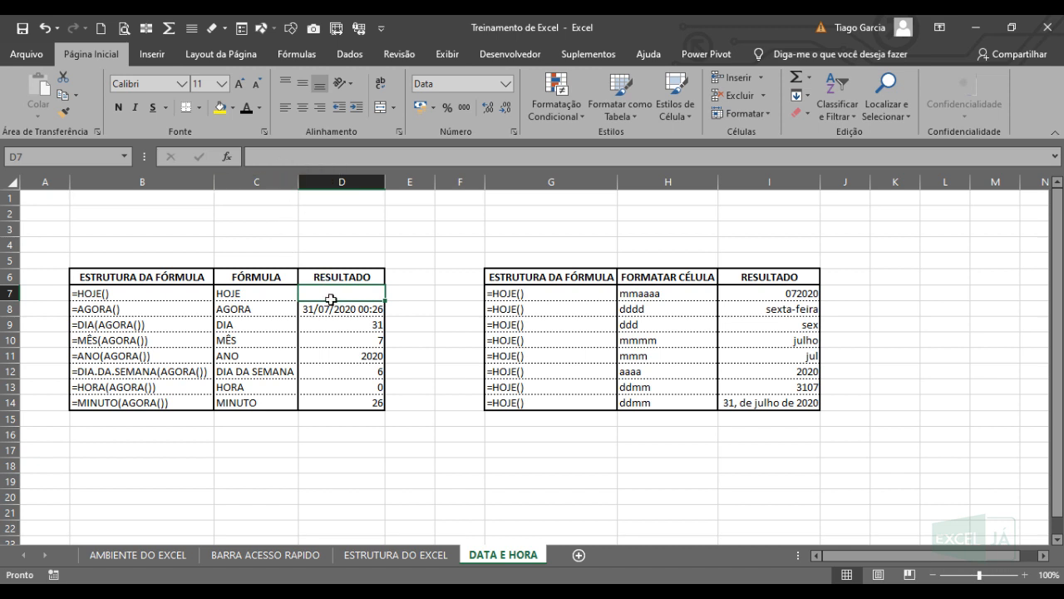
Enter the formula =HOJE() in cell D7 through the formula bar.
{"action": "left_click", "coordinate": [292, 158]}
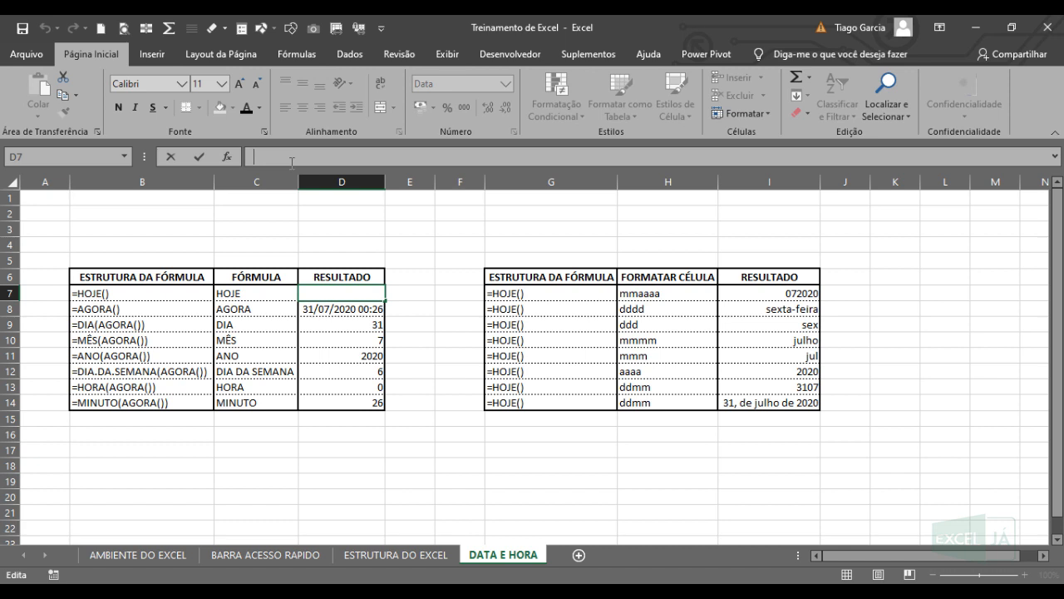
{"action": "type", "text": "=HO"}
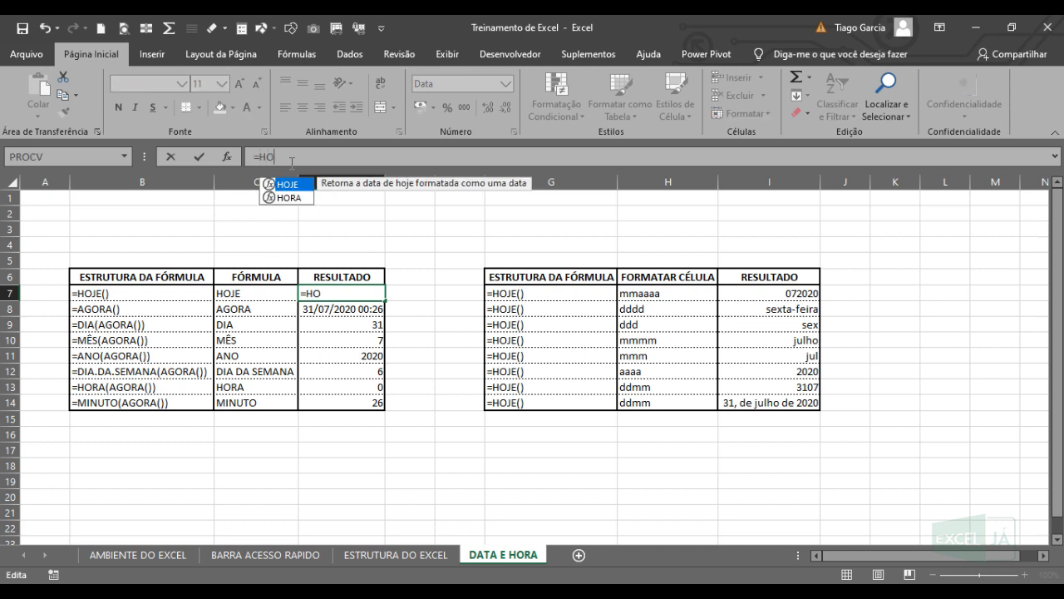
{"action": "type", "text": "JE"}
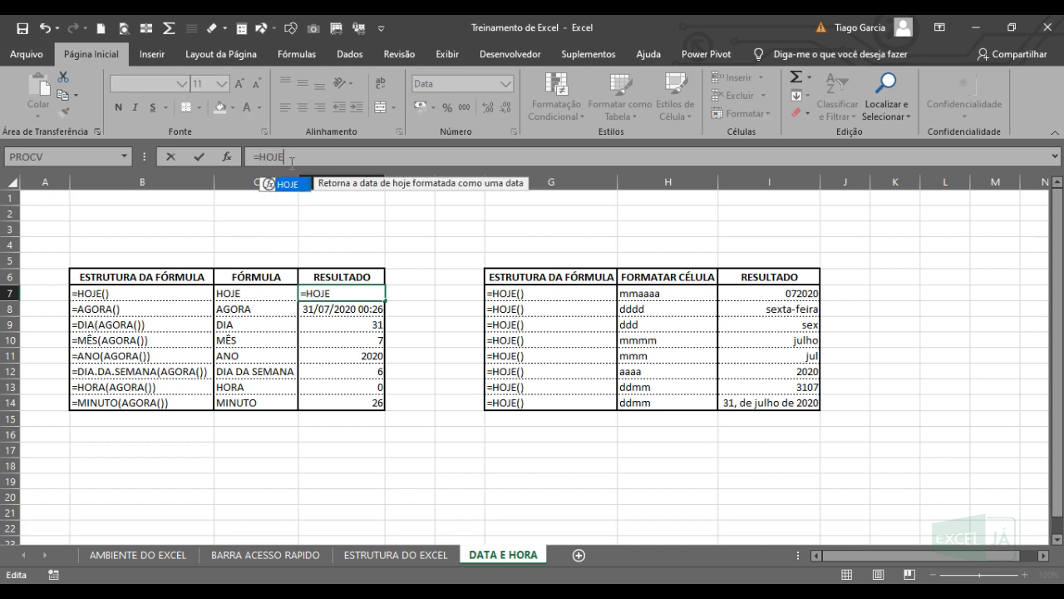
{"action": "type", "text": "("}
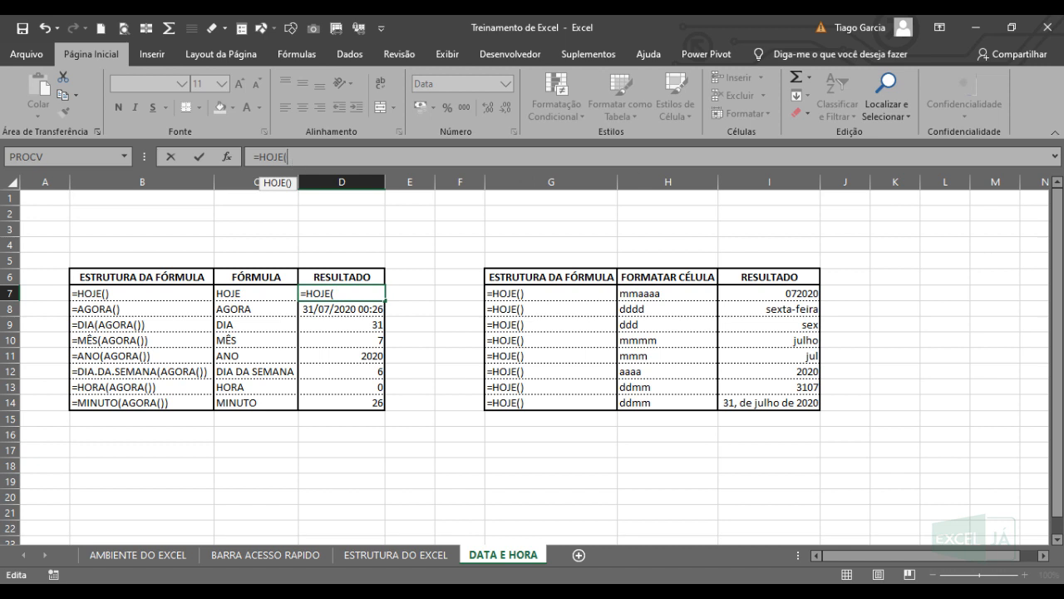
{"action": "type", "text": ")"}
{"action": "key", "text": "Return"}
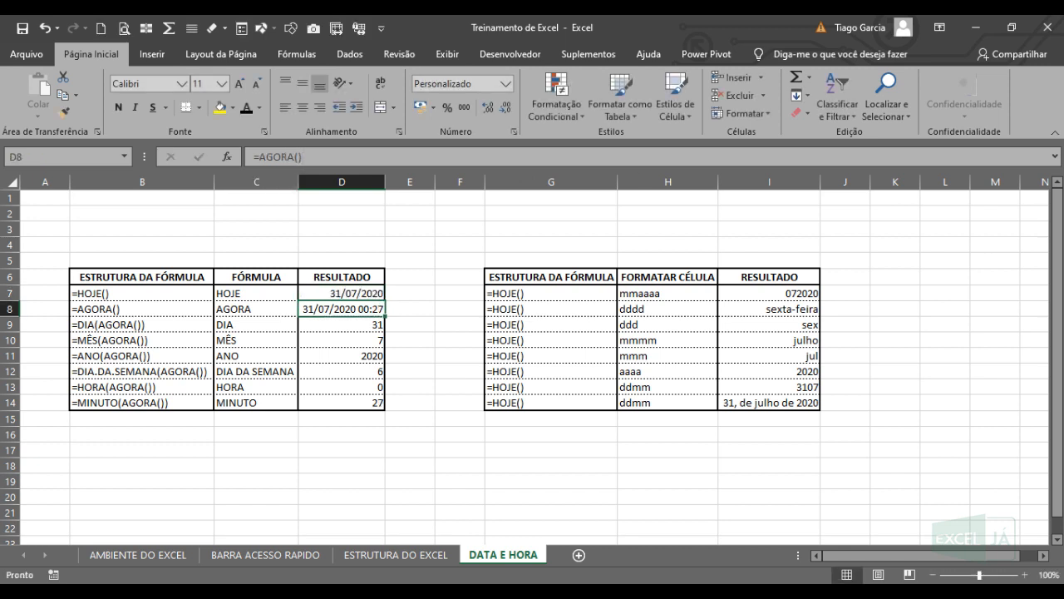
Replace the formula in cell D7 with the plain text DJSHDAJSHDAH.
{"action": "left_click", "coordinate": [342, 293]}
{"action": "key", "text": "Delete"}
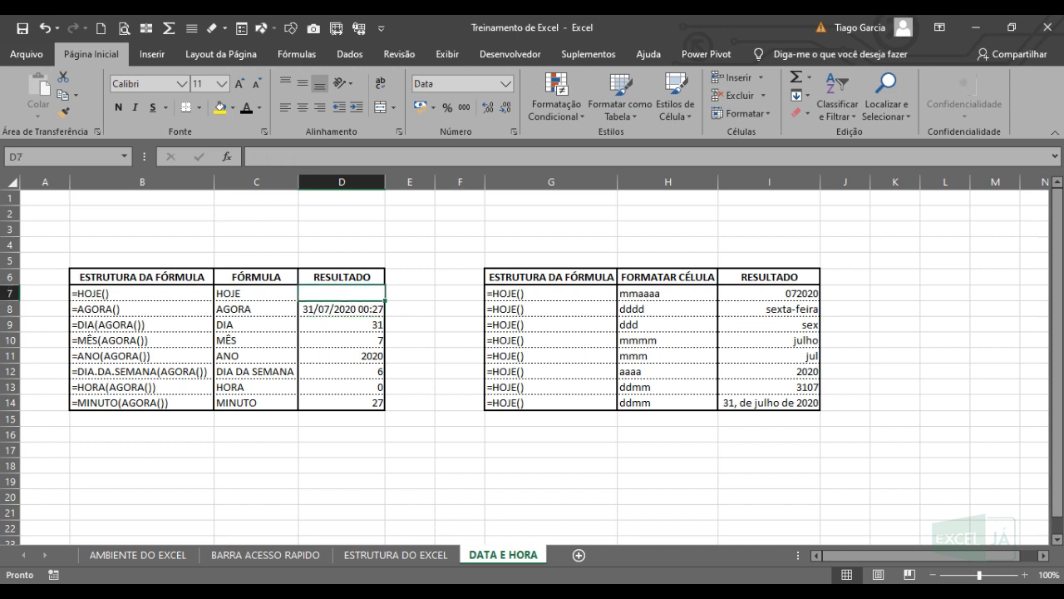
{"action": "key", "text": "F2"}
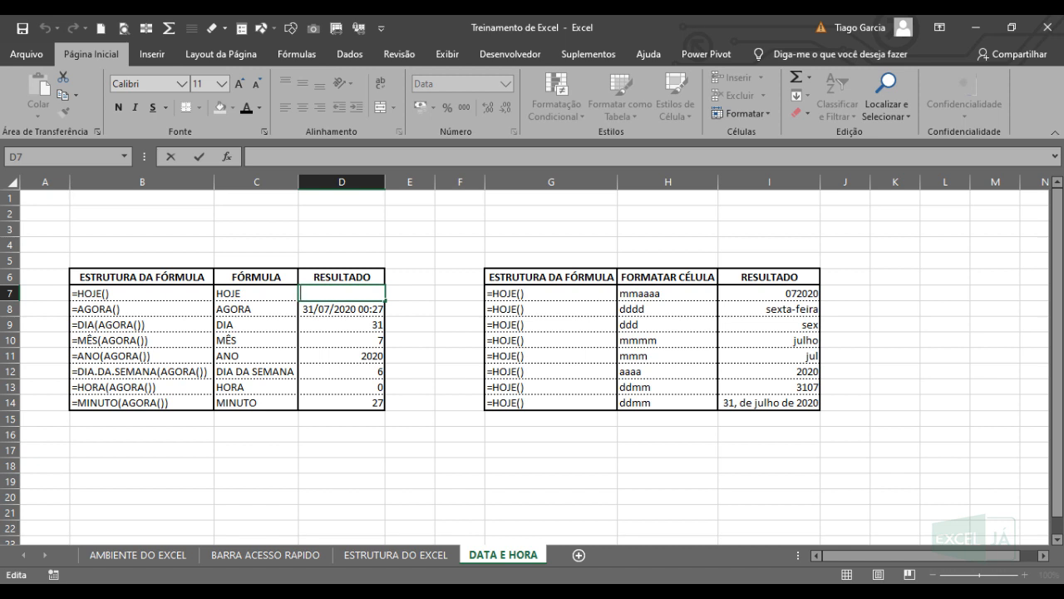
{"action": "type", "text": "DJSHDAJSHDAH"}
{"action": "key", "text": "Return"}
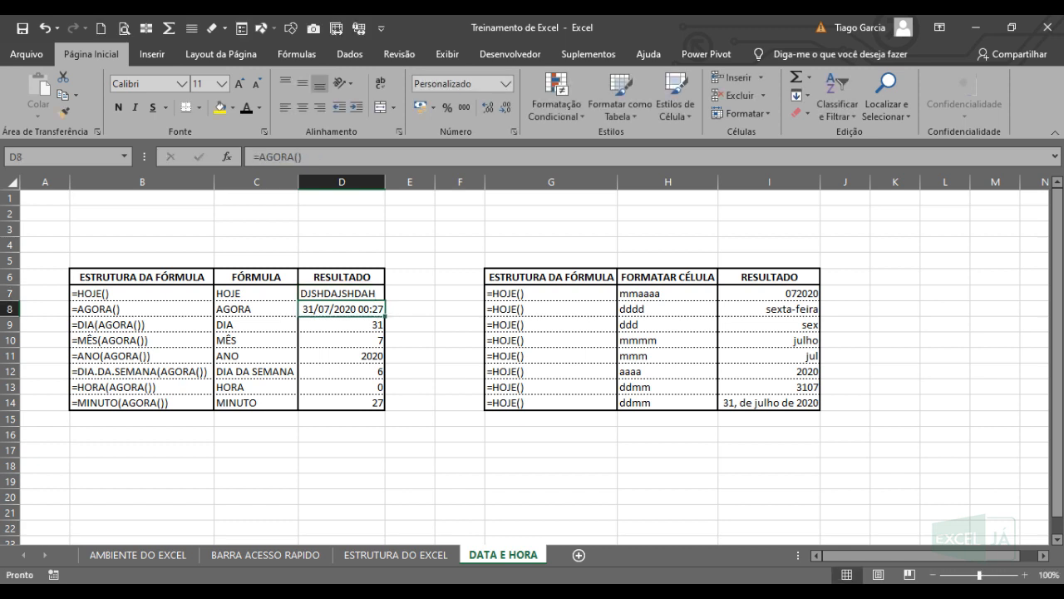
Clear the plain text from cell D7 and enter the invalid formula =DFNSKJFDSNJK there.
{"action": "key", "text": "Up"}
{"action": "key", "text": "Delete"}
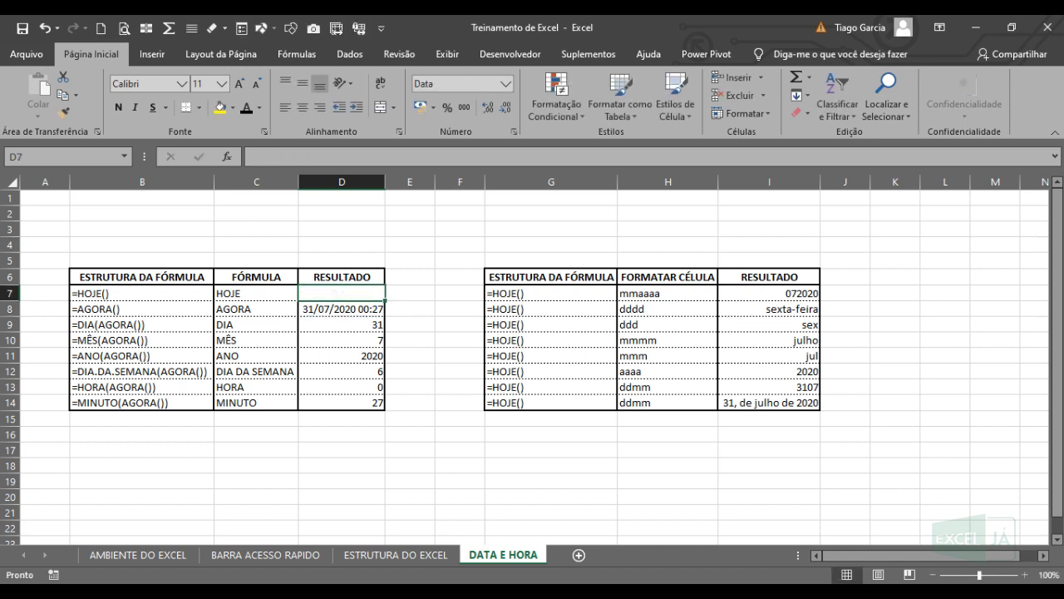
{"action": "type", "text": "="}
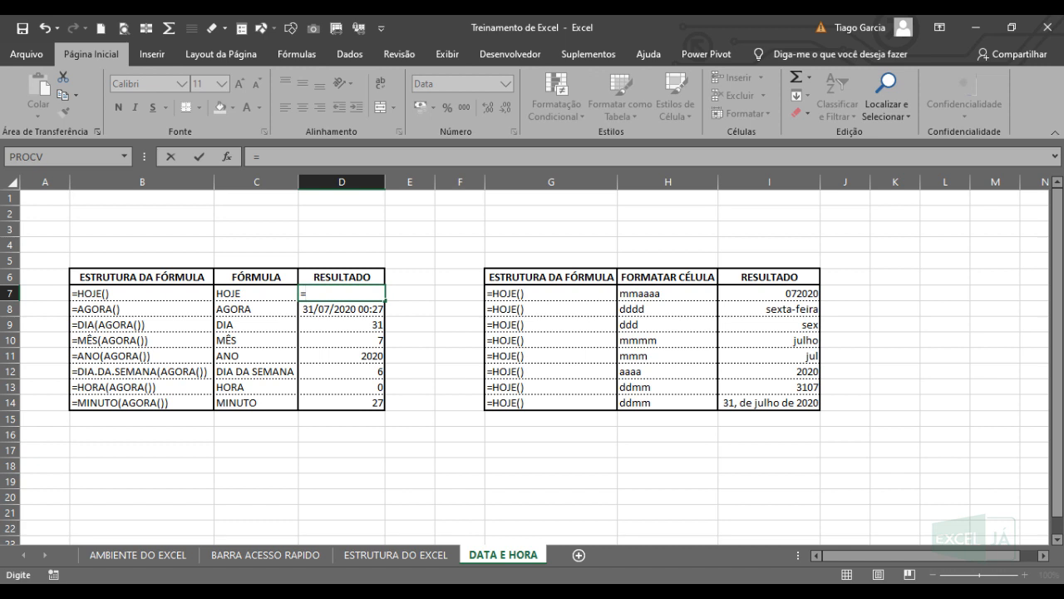
{"action": "type", "text": "DFNSKJFDSNJK"}
{"action": "key", "text": "Return"}
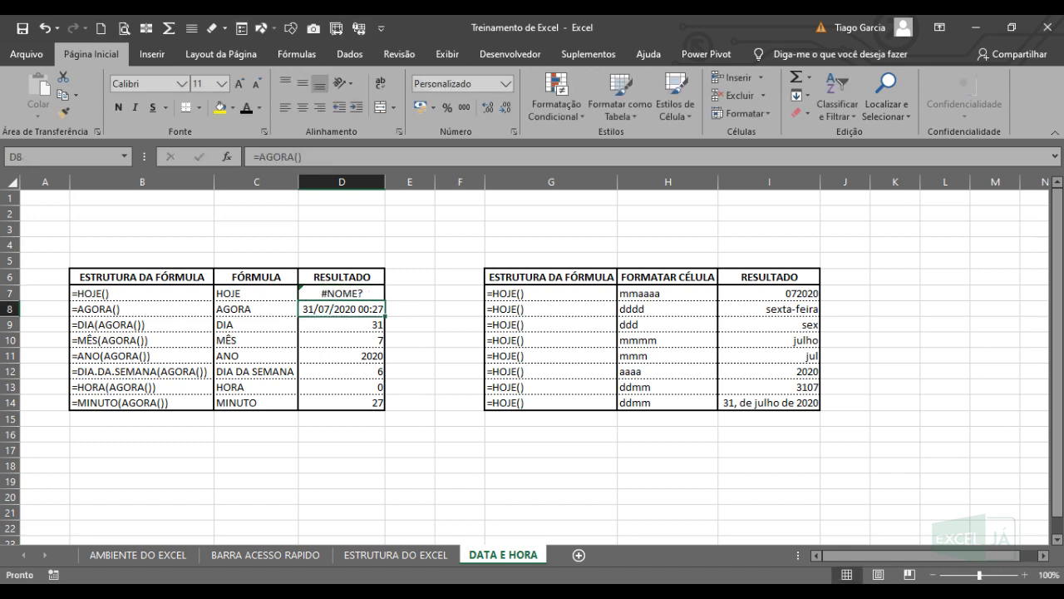
Re-enter =DFNSKJFDSNJK in cell D7 while keeping that cell selected, and clear the cell.
{"action": "left_click", "coordinate": [341, 293]}
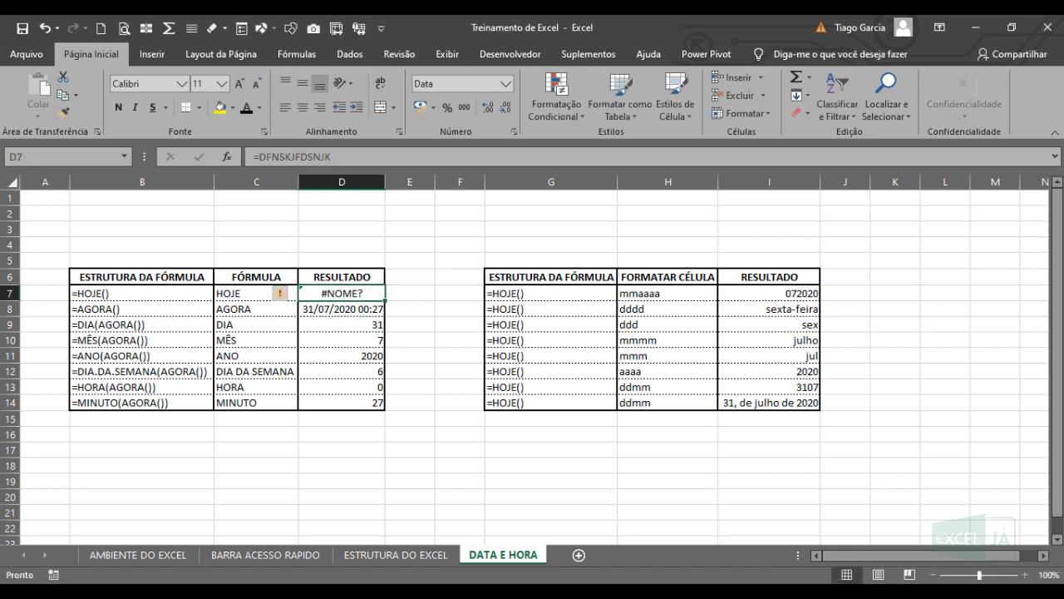
{"action": "type", "text": "="}
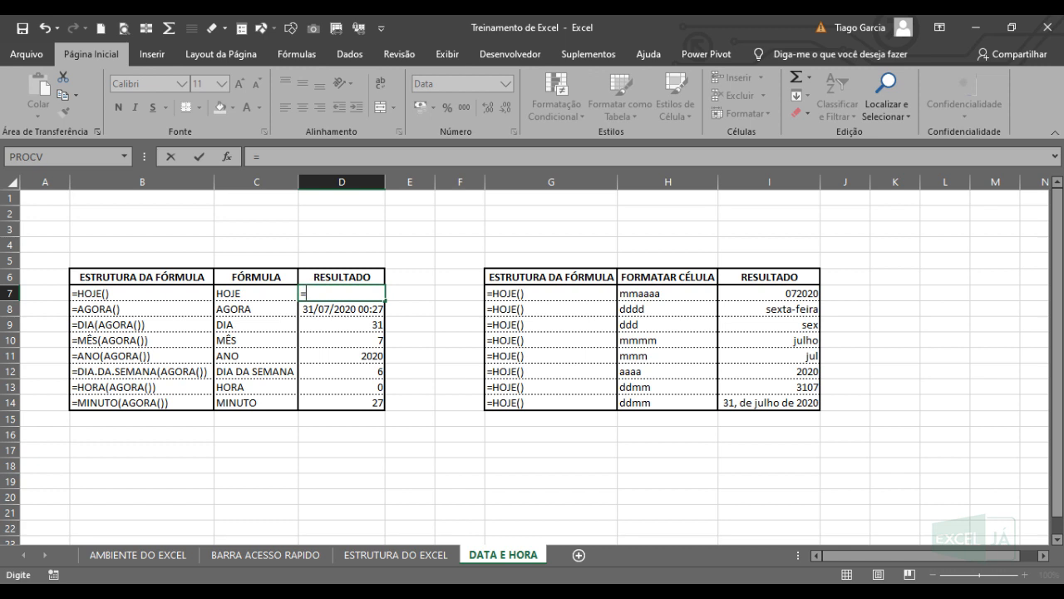
{"action": "type", "text": "DFNSKJFDSNJK"}
{"action": "key", "text": "ctrl+Return"}
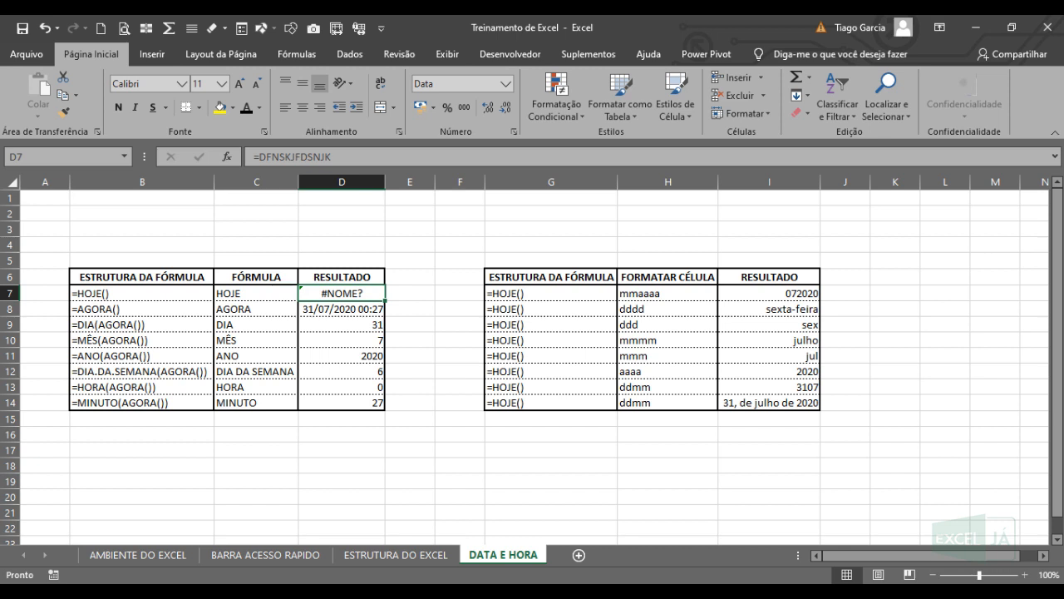
{"action": "key", "text": "Delete"}
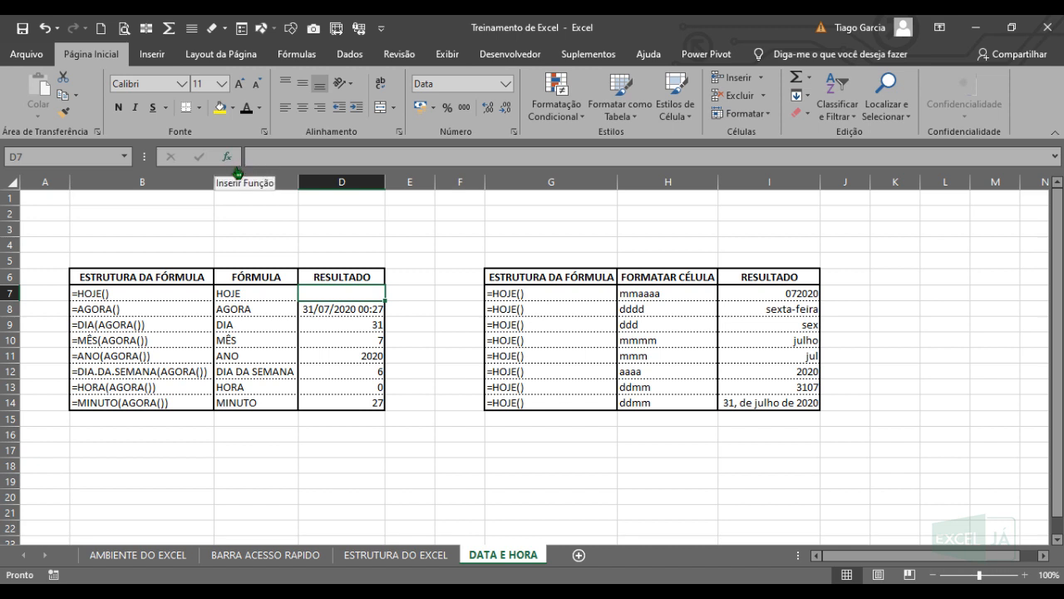
Open Insert Function for cell D7 and browse the categories Texto, Data e Hora and Estatística.
{"action": "left_click", "coordinate": [226, 156]}
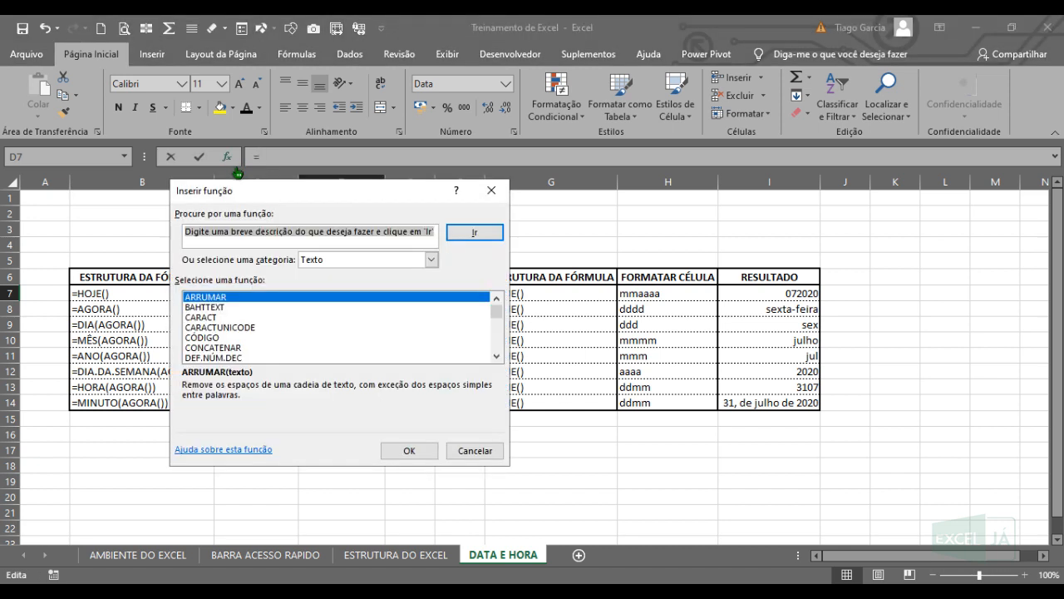
{"action": "left_click", "coordinate": [431, 260]}
{"action": "left_click_drag", "start_coordinate": [440, 316], "coordinate": [428, 370]}
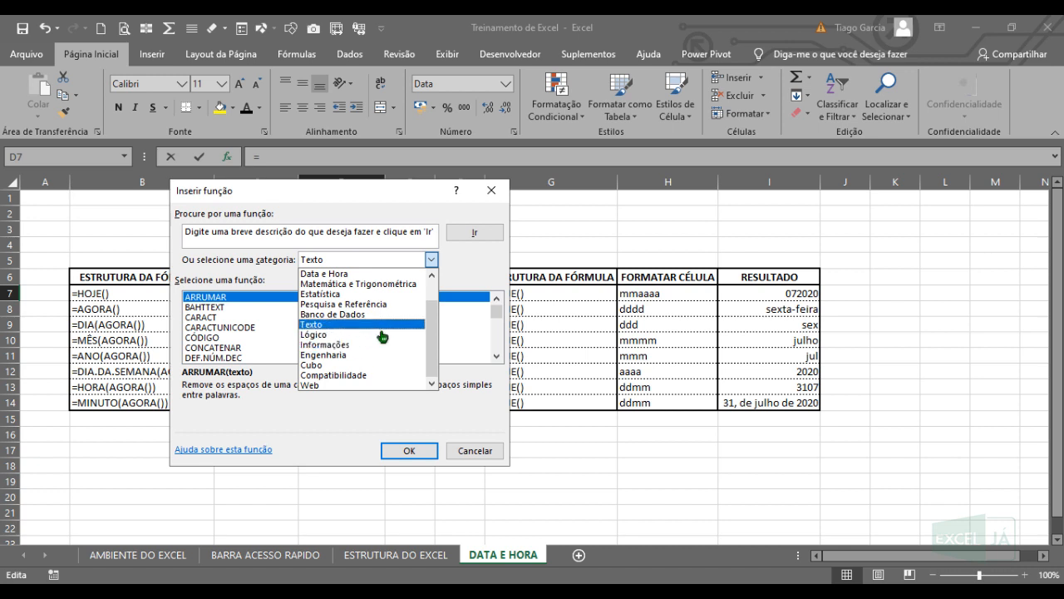
{"action": "left_click", "coordinate": [380, 326]}
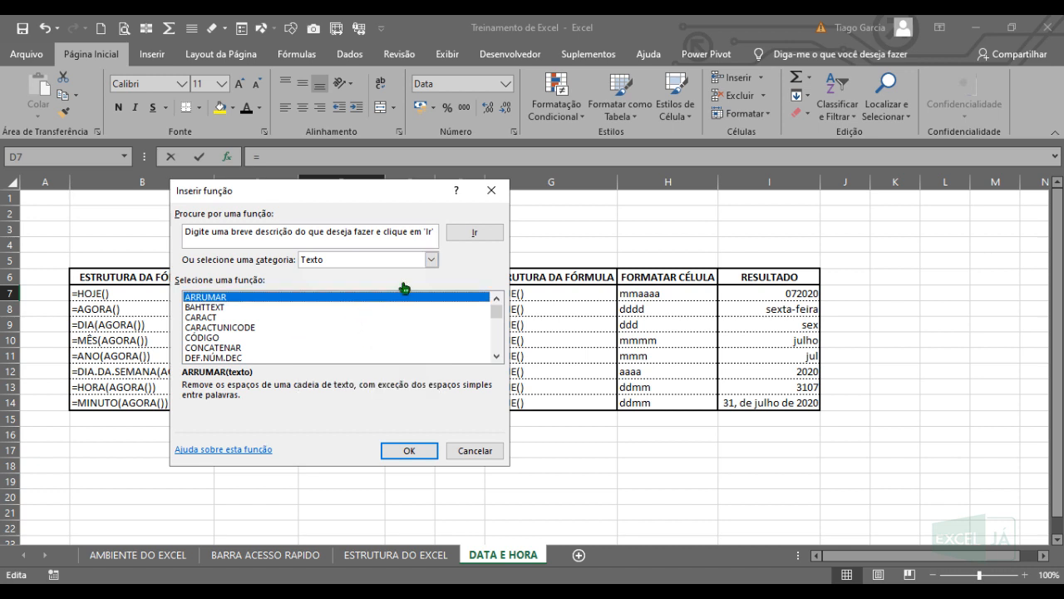
{"action": "left_click", "coordinate": [431, 261]}
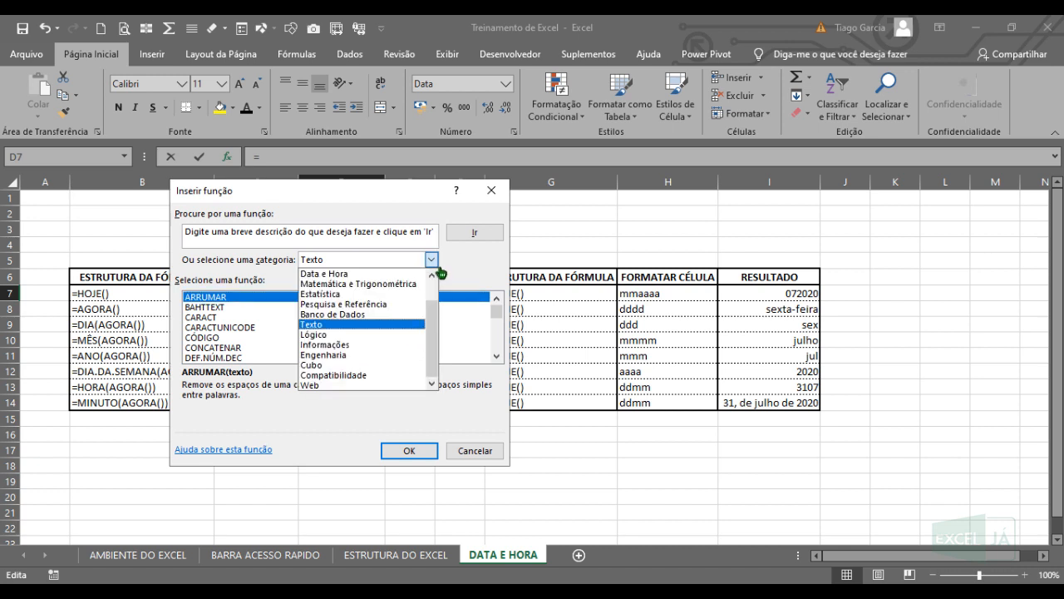
{"action": "left_click", "coordinate": [407, 275]}
{"action": "left_click", "coordinate": [430, 260]}
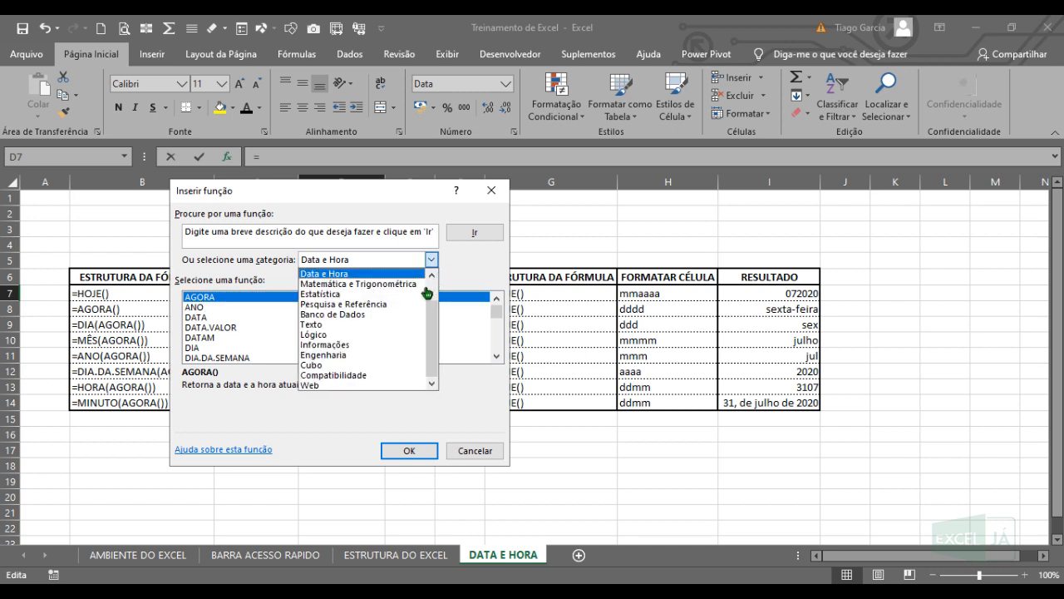
{"action": "left_click", "coordinate": [413, 295]}
{"action": "left_click", "coordinate": [432, 261]}
{"action": "left_click", "coordinate": [432, 263]}
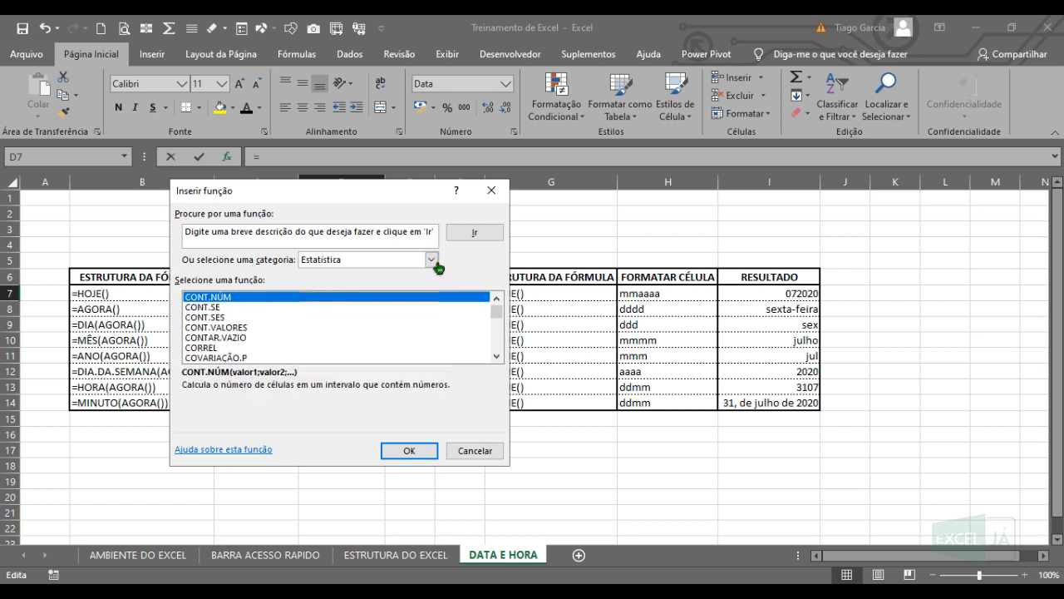
Show all functions with the category Tudo, look at AGORA, and jump through the list to the functions starting with P and H.
{"action": "left_click", "coordinate": [431, 260]}
{"action": "scroll", "coordinate": [435, 336], "scroll_direction": "up", "scroll_amount": 1}
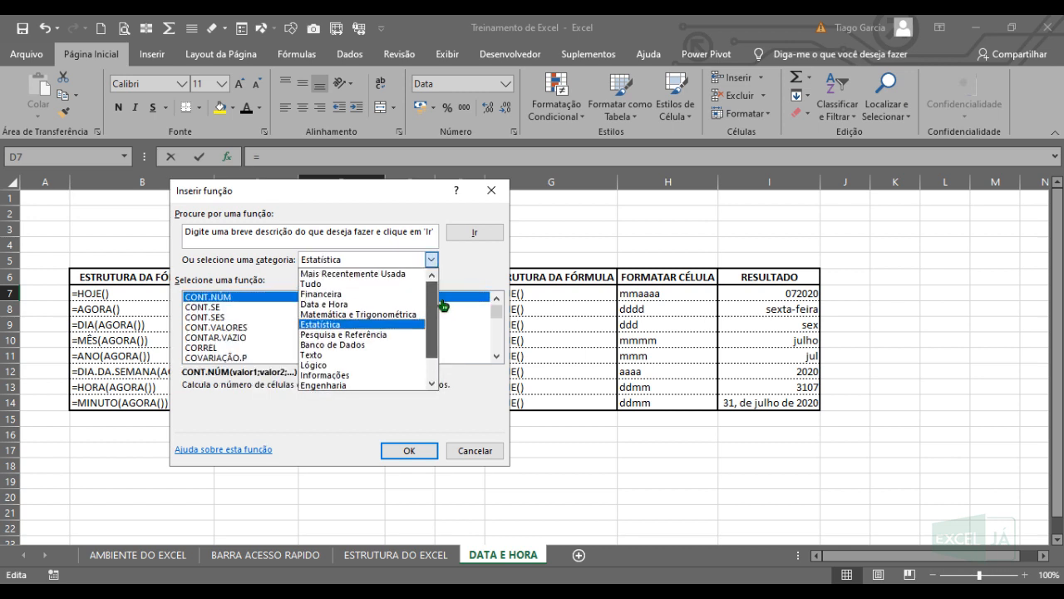
{"action": "left_click", "coordinate": [349, 284]}
{"action": "left_click", "coordinate": [262, 347]}
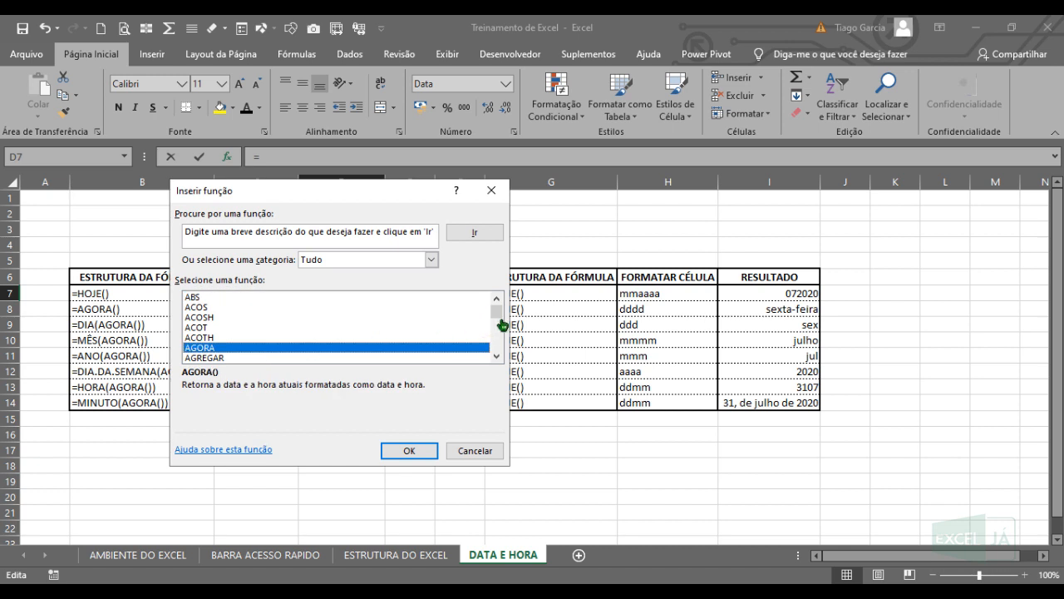
{"action": "mouse_move", "coordinate": [502, 324]}
{"action": "left_mouse_down"}
{"action": "mouse_move", "coordinate": [510, 349]}
{"action": "mouse_move", "coordinate": [505, 340]}
{"action": "left_mouse_up"}
{"action": "left_click", "coordinate": [250, 328]}
{"action": "key", "text": "p"}
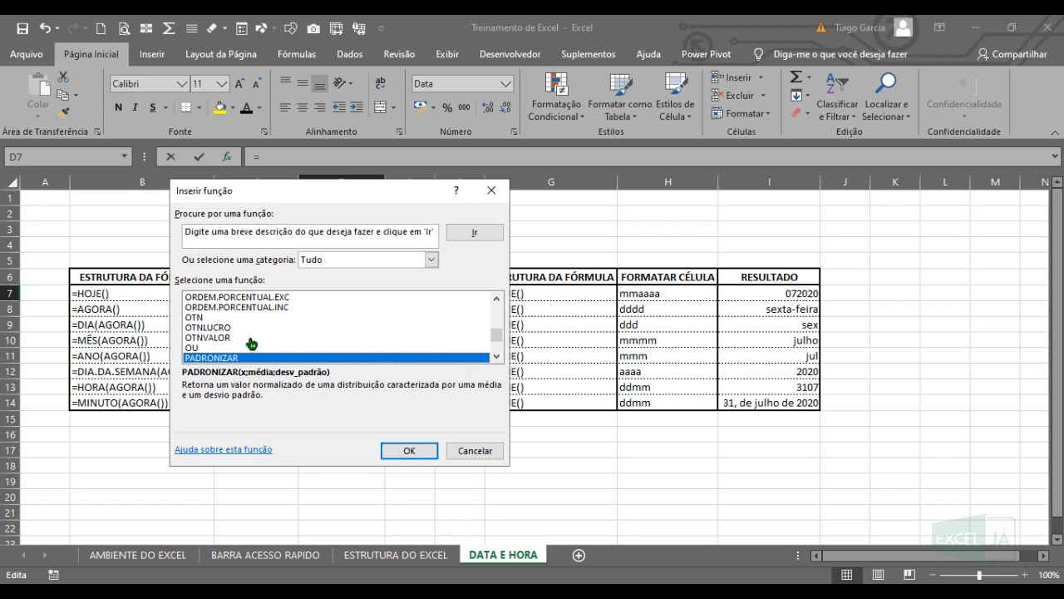
{"action": "key", "text": "h"}
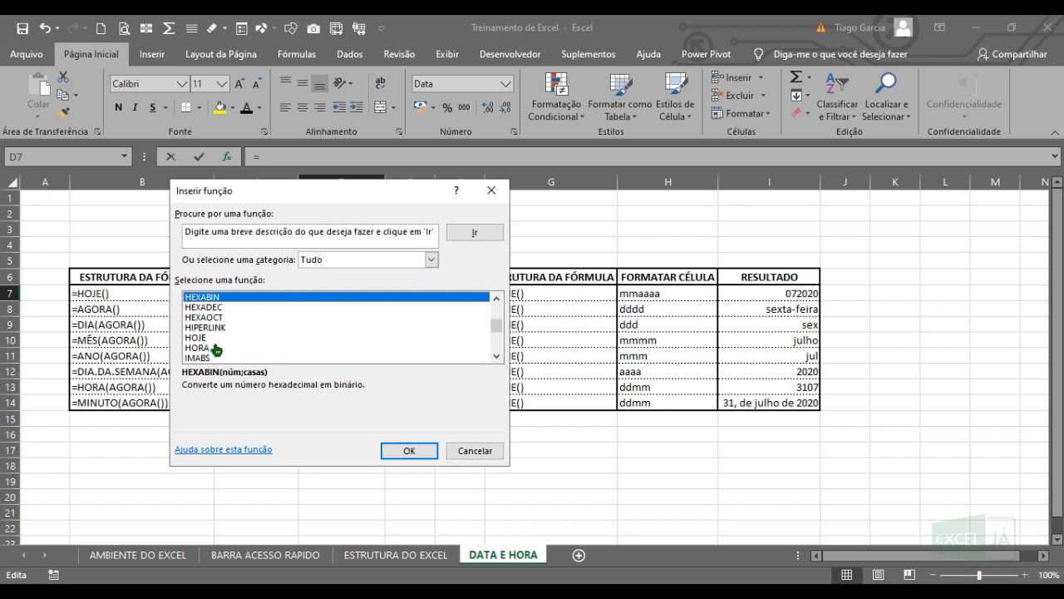
Find PROCV in the complete function list by its initial letters and view its description.
{"action": "key", "text": "p"}
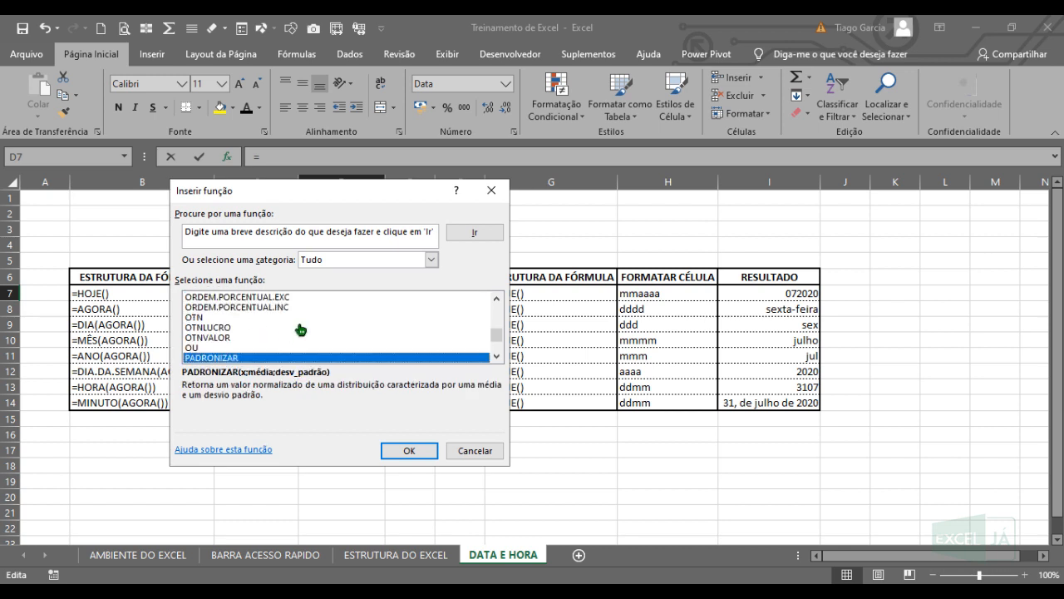
{"action": "key", "text": "r"}
{"action": "key", "text": "o"}
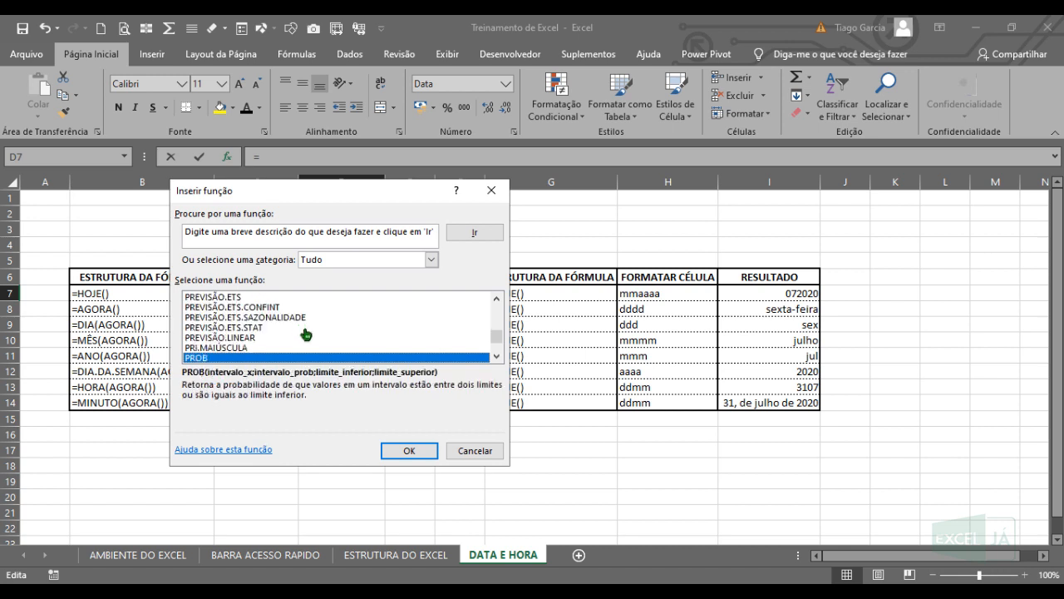
{"action": "scroll", "coordinate": [504, 373], "scroll_direction": "down", "scroll_amount": 5}
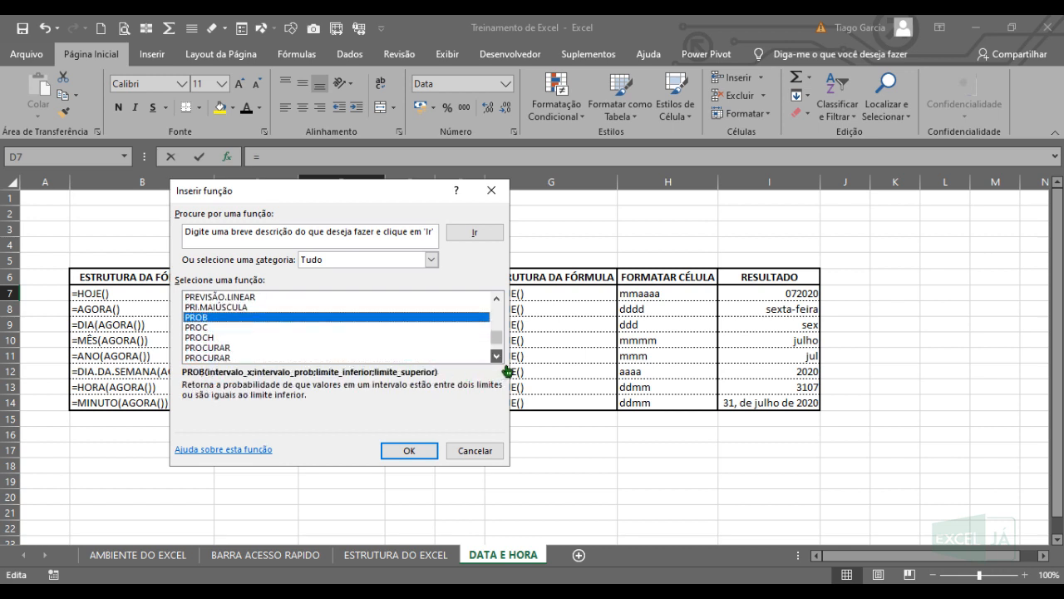
{"action": "scroll", "coordinate": [504, 371], "scroll_direction": "down", "scroll_amount": 1}
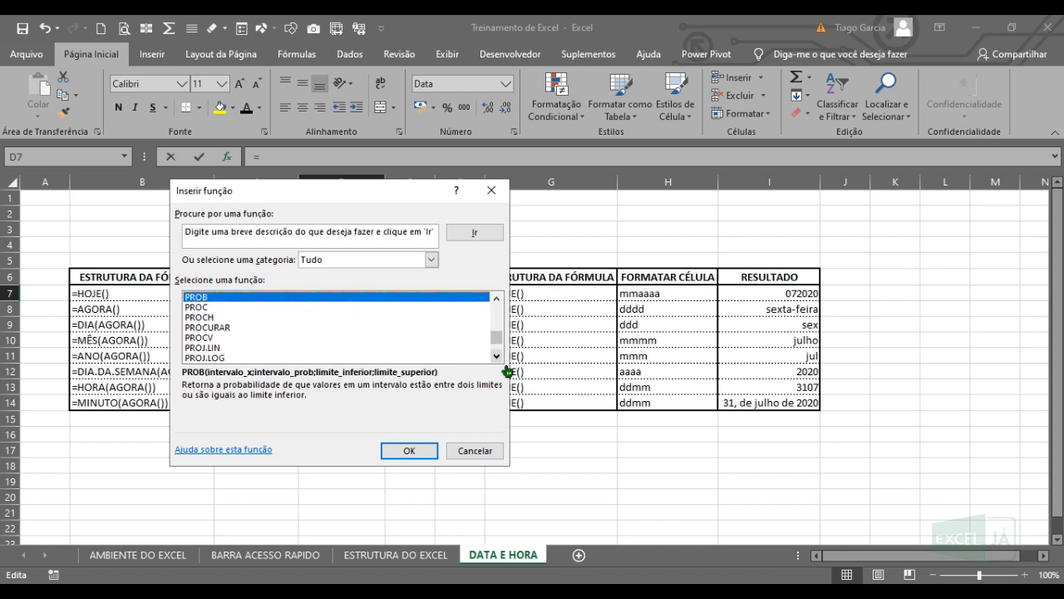
{"action": "left_click", "coordinate": [259, 340]}
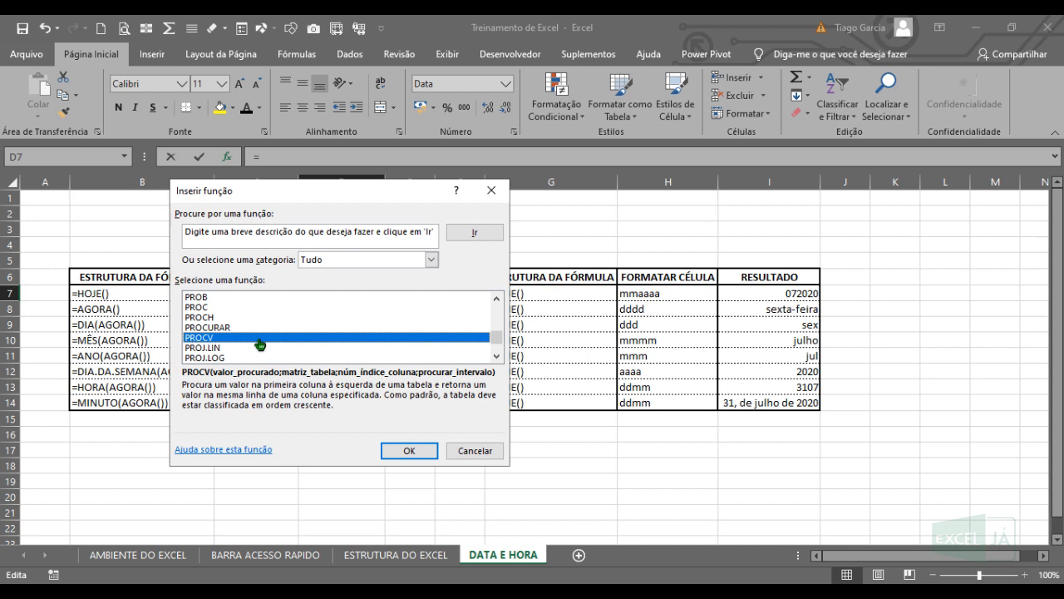
Find HOJE in the function list by its initial letters and insert =HOJE() in cell D7.
{"action": "type", "text": "ho"}
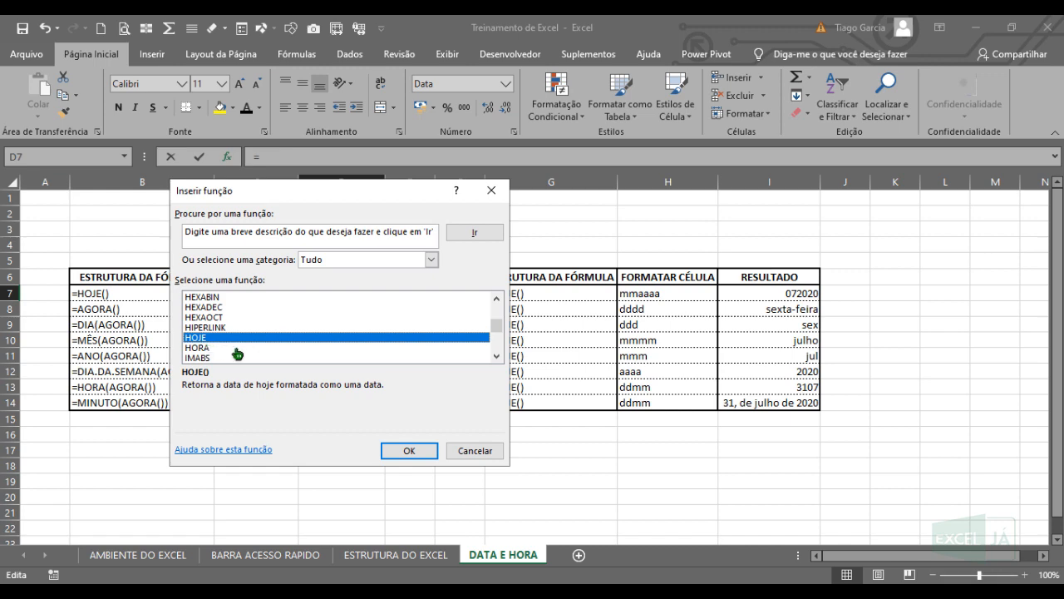
{"action": "left_click", "coordinate": [401, 455]}
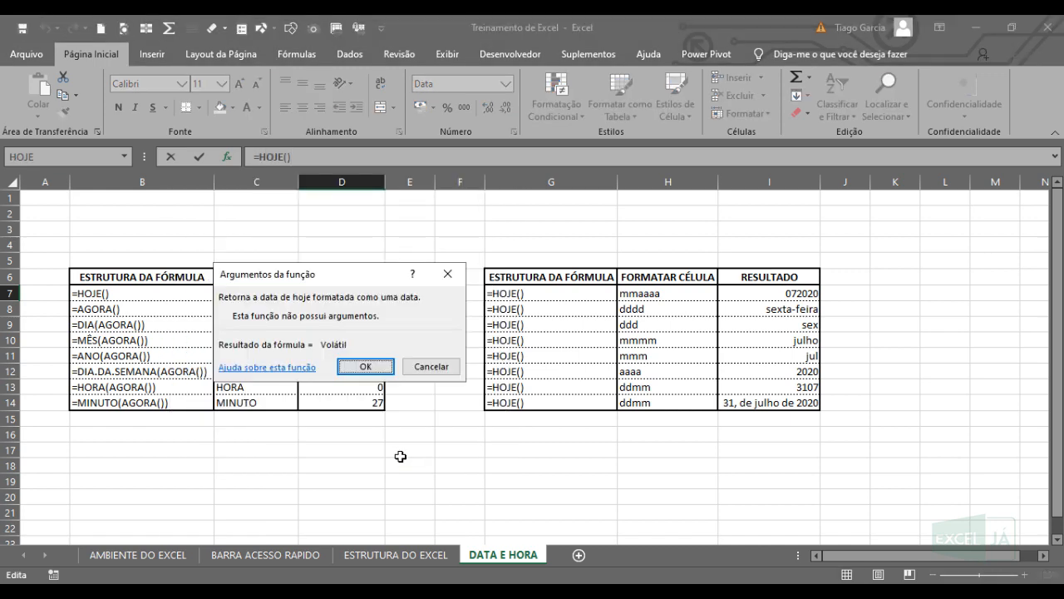
{"action": "left_click", "coordinate": [366, 367]}
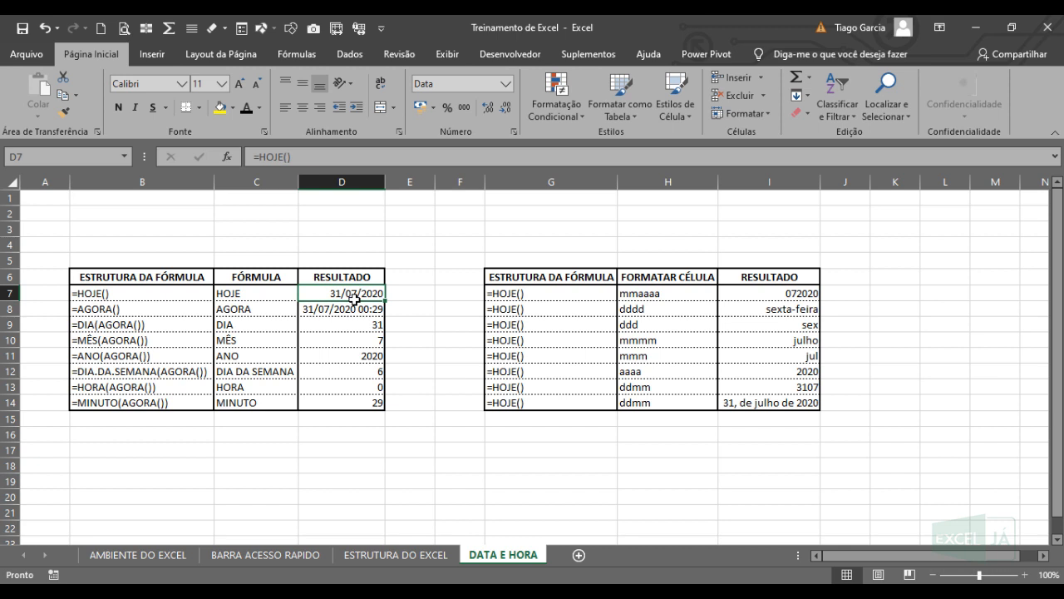
Open Insert Function for cell D2, enter PROC as the search description, and erase it again.
{"action": "left_click", "coordinate": [354, 221]}
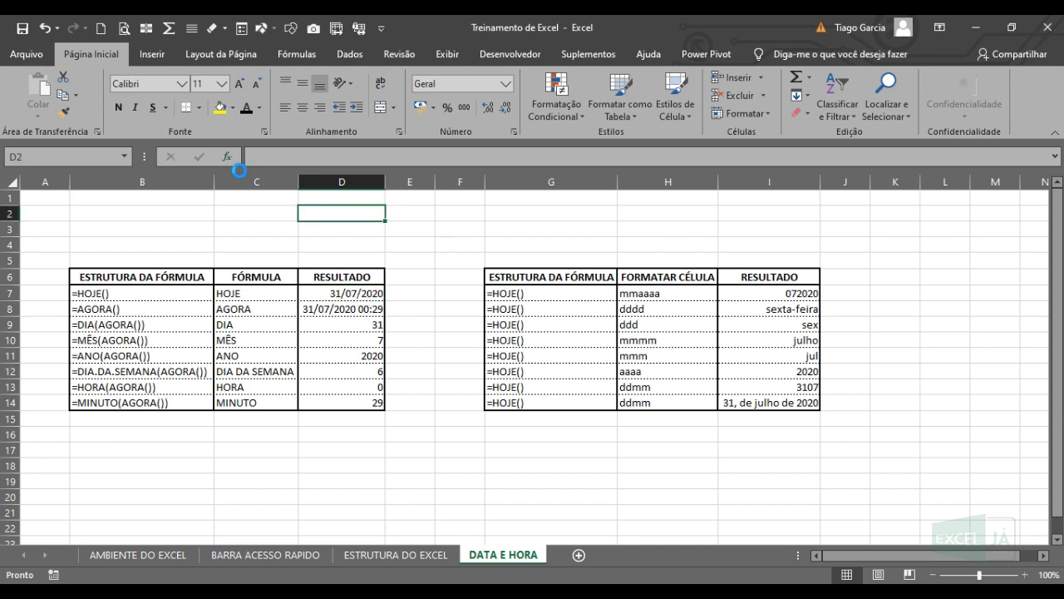
{"action": "left_click", "coordinate": [232, 163]}
{"action": "type", "text": "PROC"}
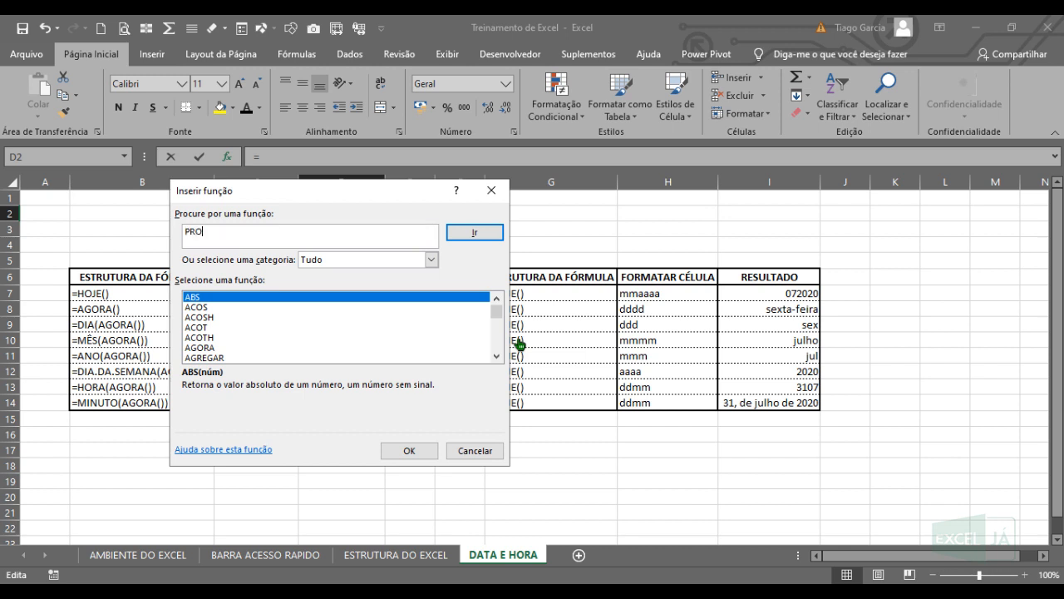
{"action": "key", "text": "BackSpace"}
{"action": "key", "text": "BackSpace"}
{"action": "key", "text": "BackSpace"}
{"action": "key", "text": "BackSpace"}
Find PROCV in the function list for cell D2, view its argument fields, and cancel the insertion.
{"action": "left_click", "coordinate": [283, 321]}
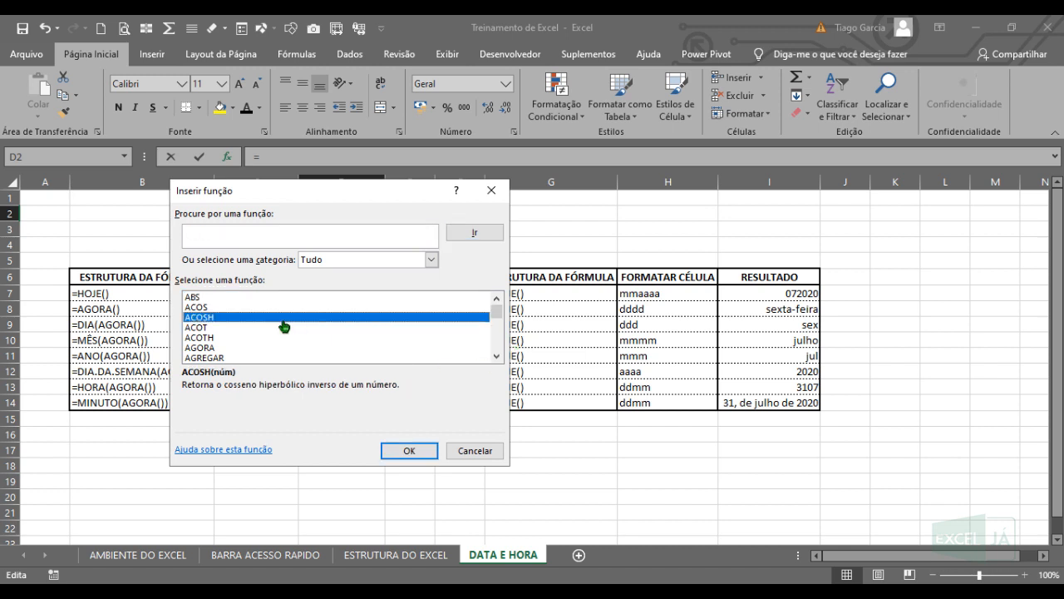
{"action": "left_click", "coordinate": [297, 329]}
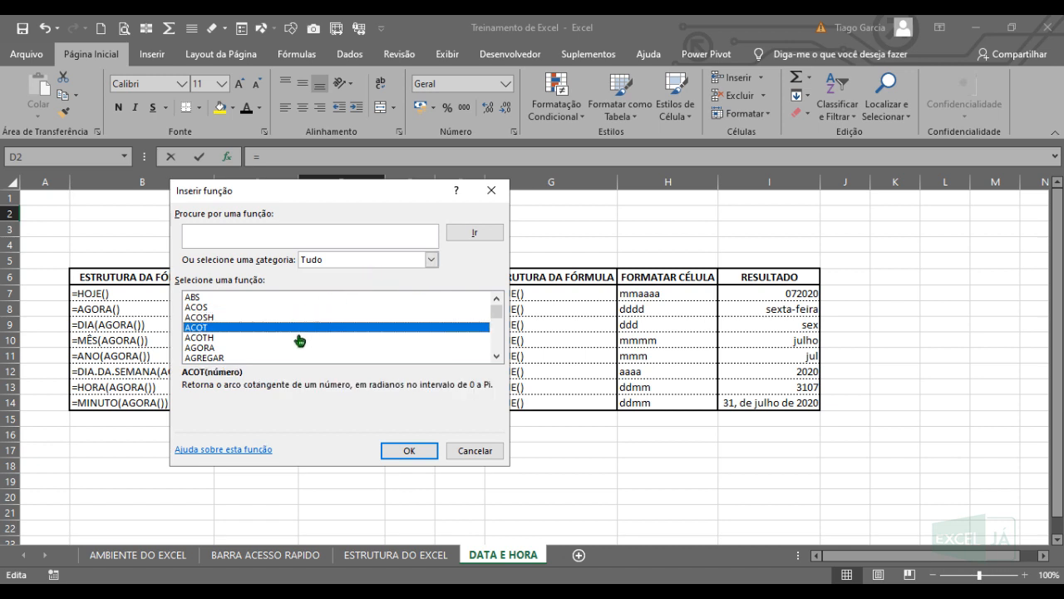
{"action": "type", "text": "prob"}
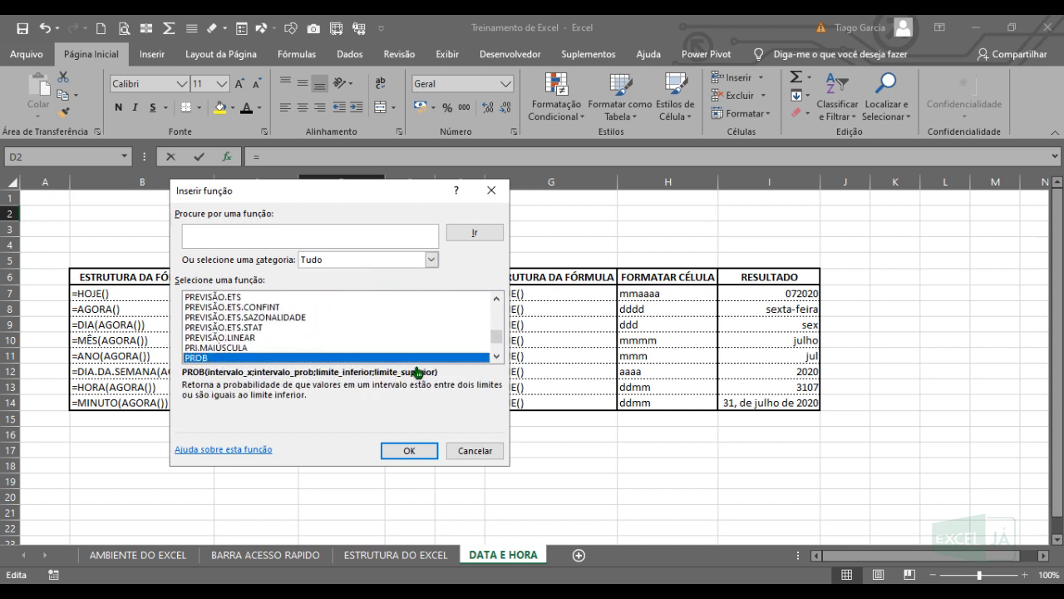
{"action": "scroll", "coordinate": [497, 356], "scroll_direction": "down", "scroll_amount": 5}
{"action": "left_click", "coordinate": [208, 349]}
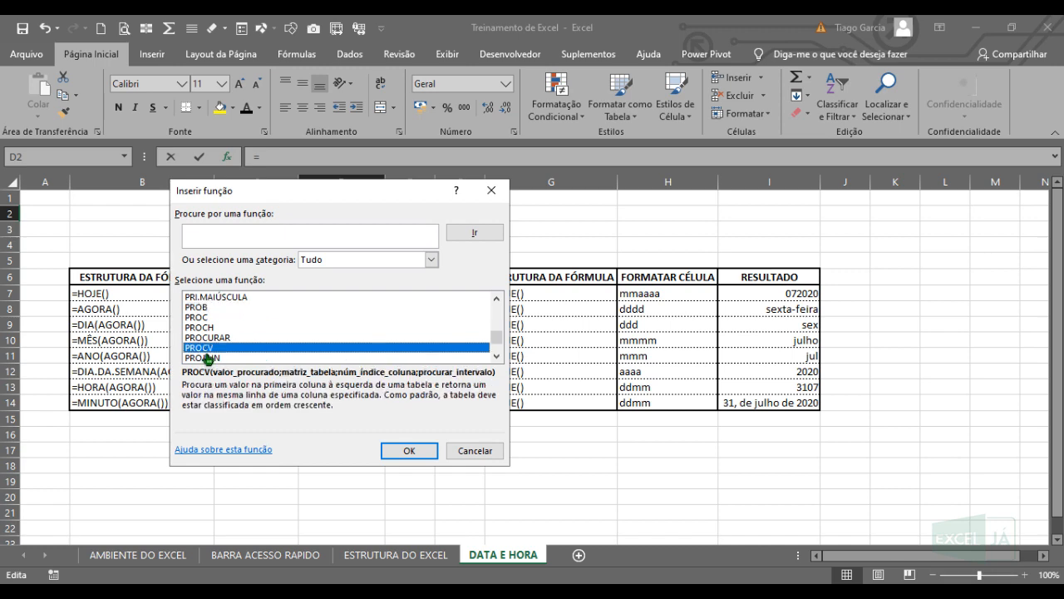
{"action": "left_click", "coordinate": [420, 454]}
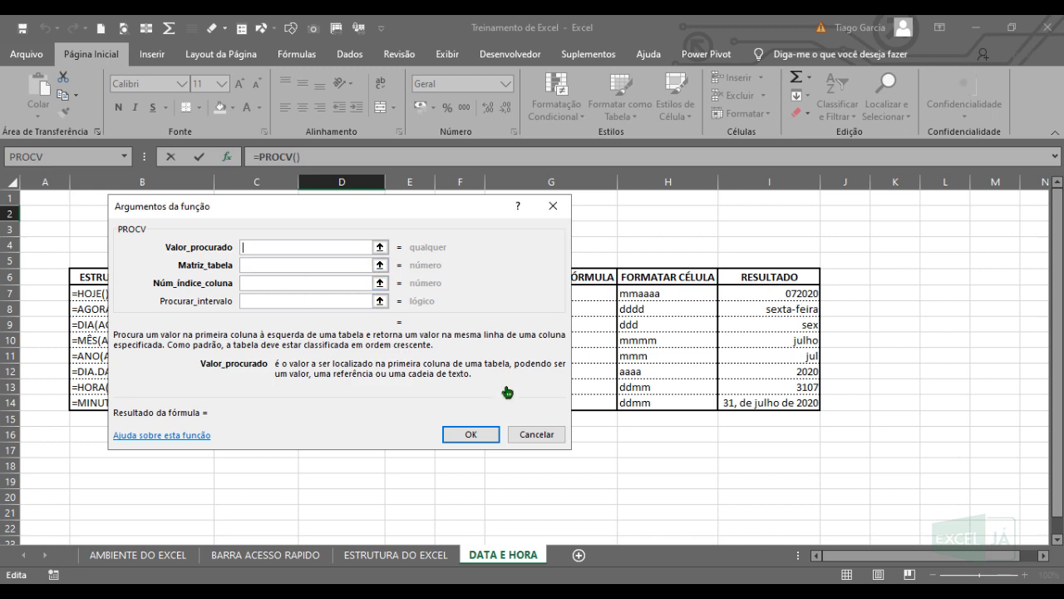
{"action": "left_click", "coordinate": [549, 440]}
Clear cell D7, start the formula =PROCV(DKLSAKDLASKAF;DNDNFDSF there by hand, and discard the entry.
{"action": "left_click", "coordinate": [349, 296]}
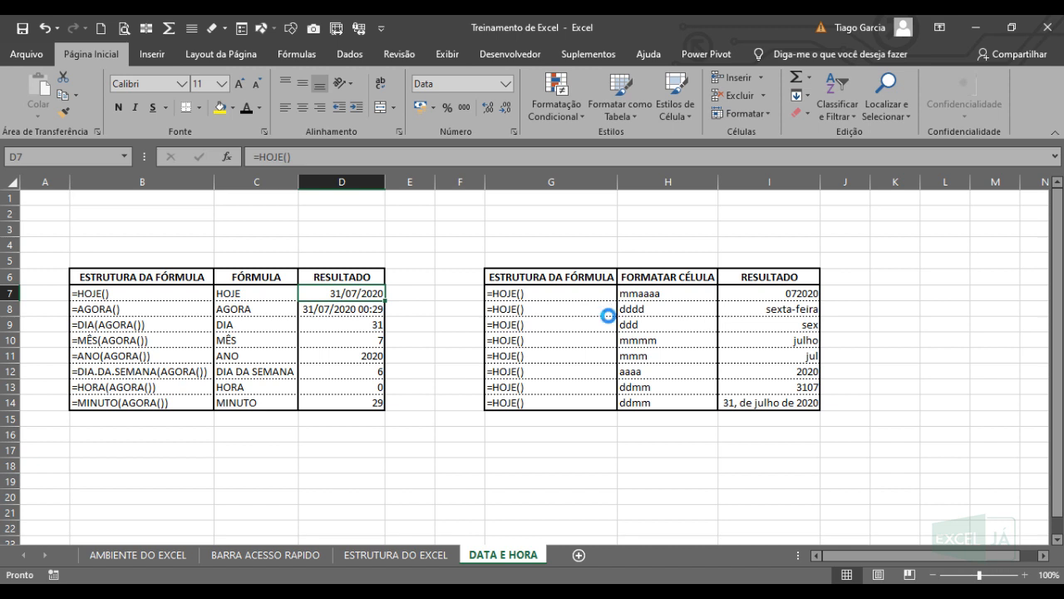
{"action": "key", "text": "Delete"}
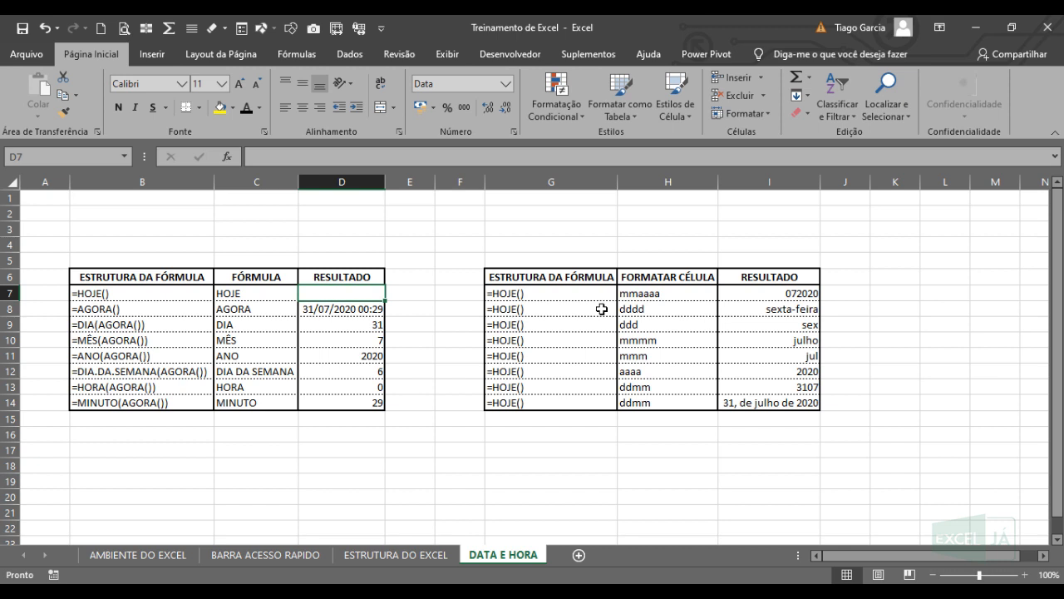
{"action": "type", "text": "=PRO"}
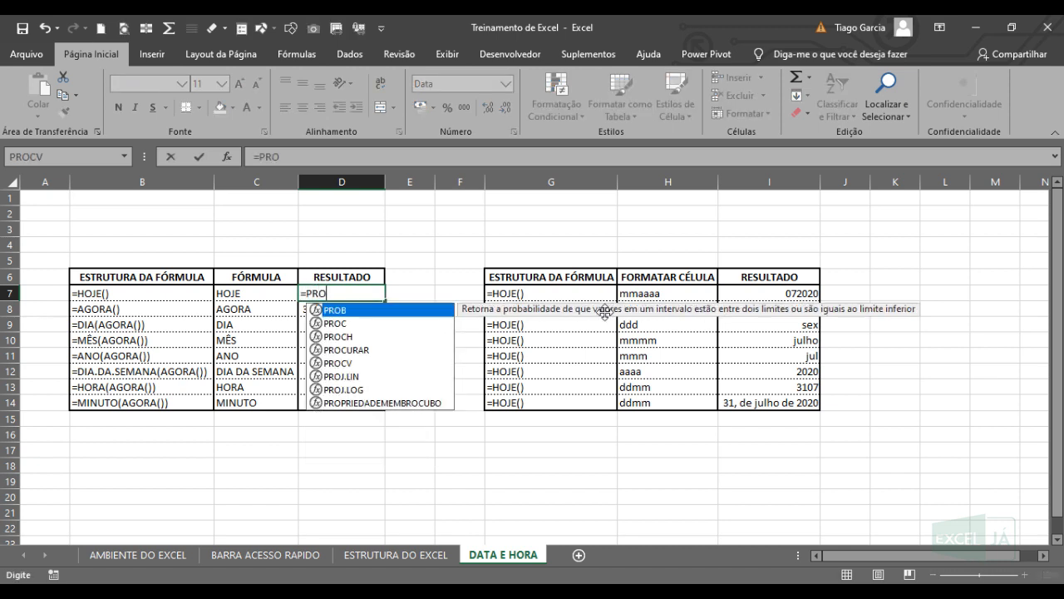
{"action": "type", "text": "CV("}
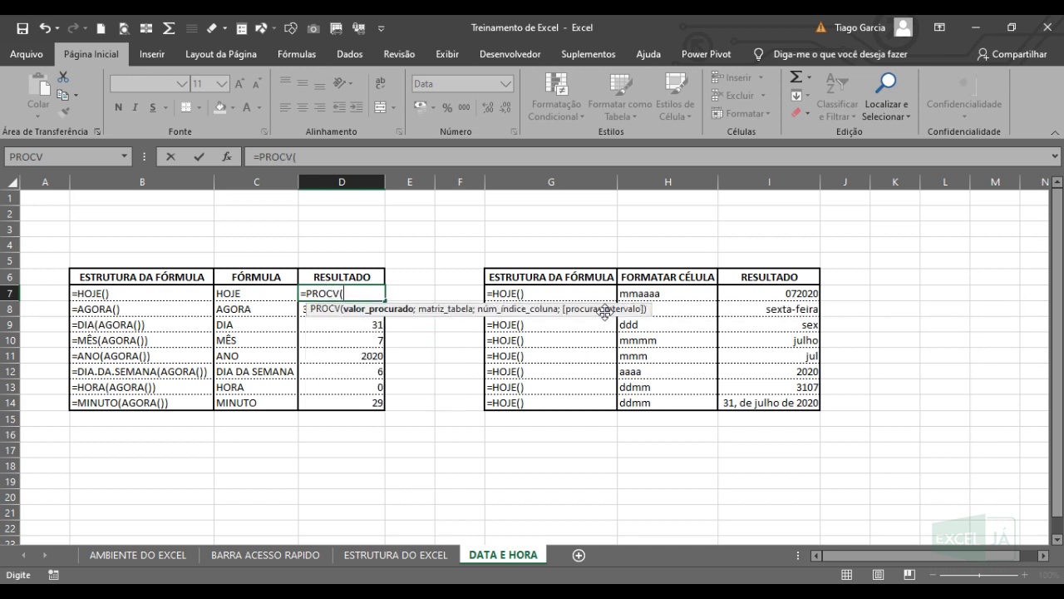
{"action": "type", "text": "DKLSAKDLASKAF;"}
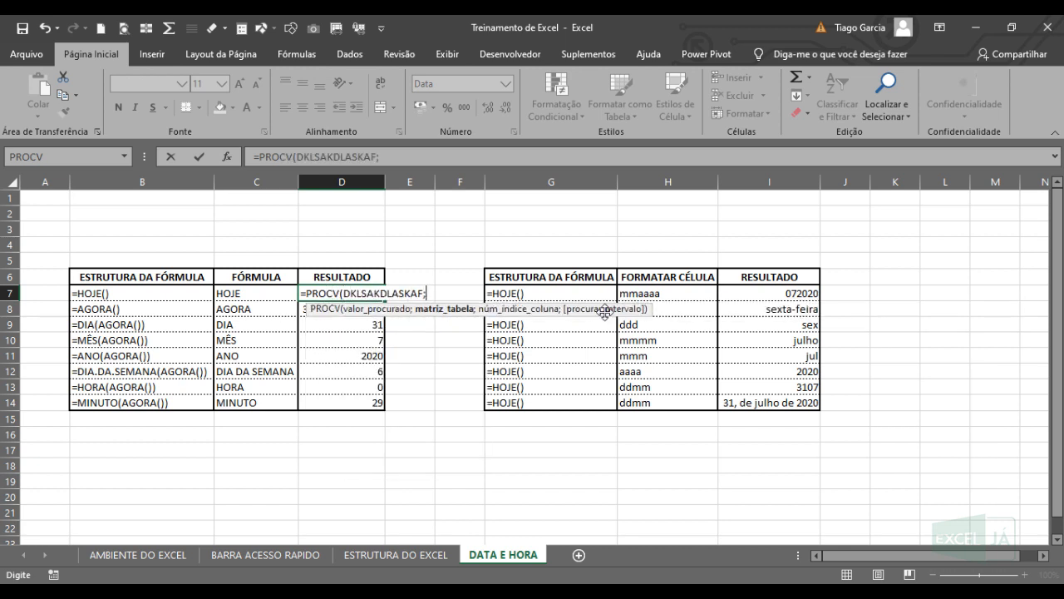
{"action": "type", "text": "DNDNFDSF"}
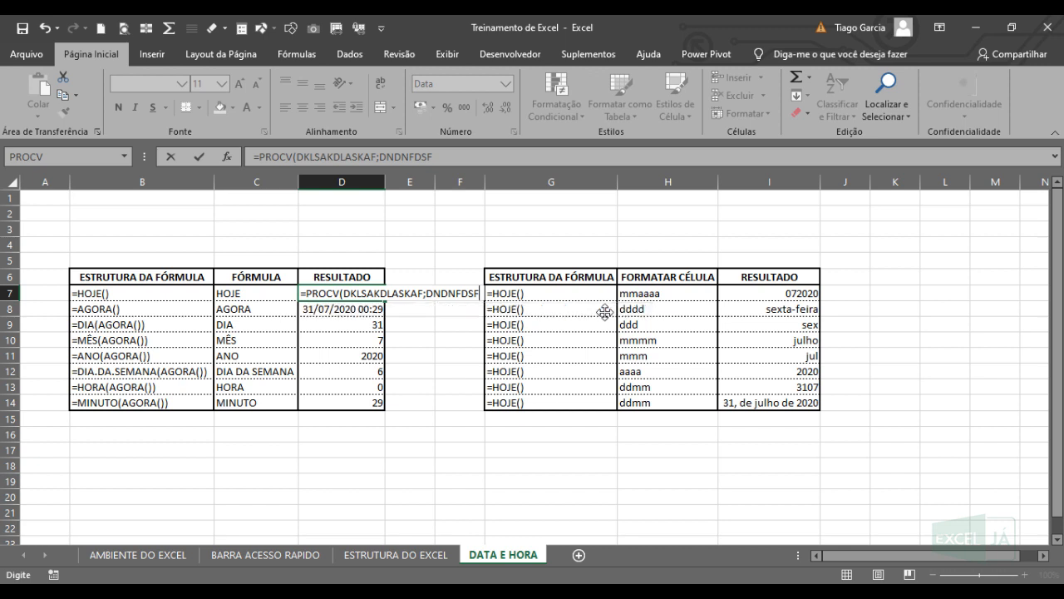
{"action": "key", "text": "Escape"}
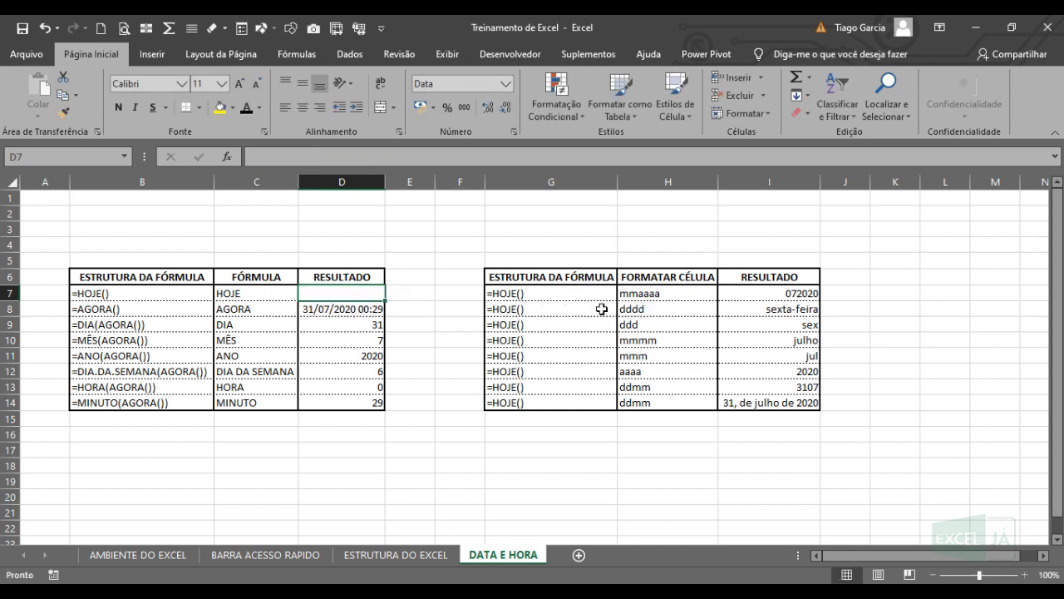
{"action": "left_click", "coordinate": [227, 157]}
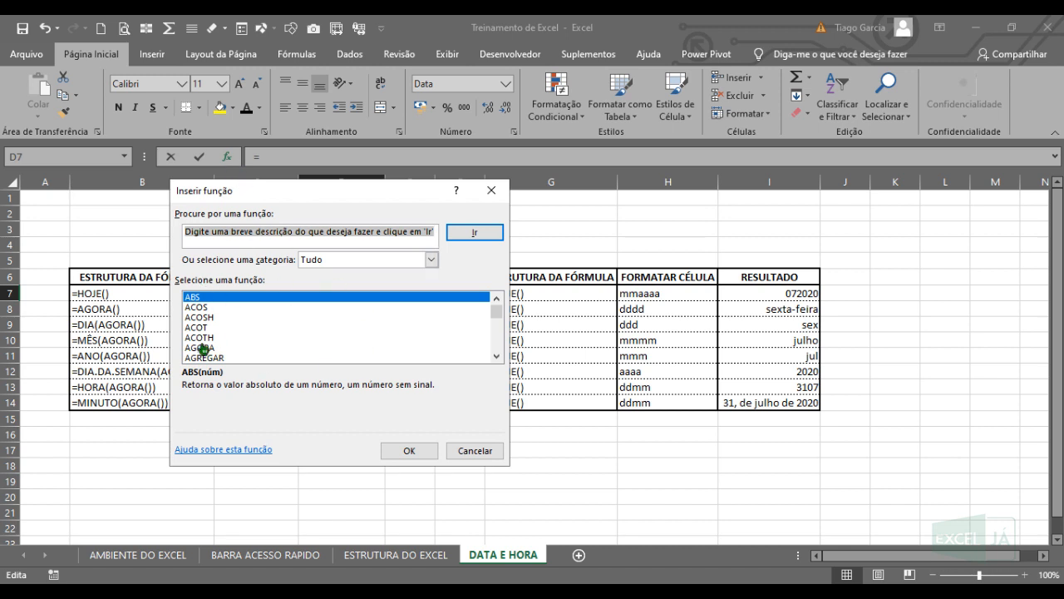
{"action": "left_click", "coordinate": [346, 261]}
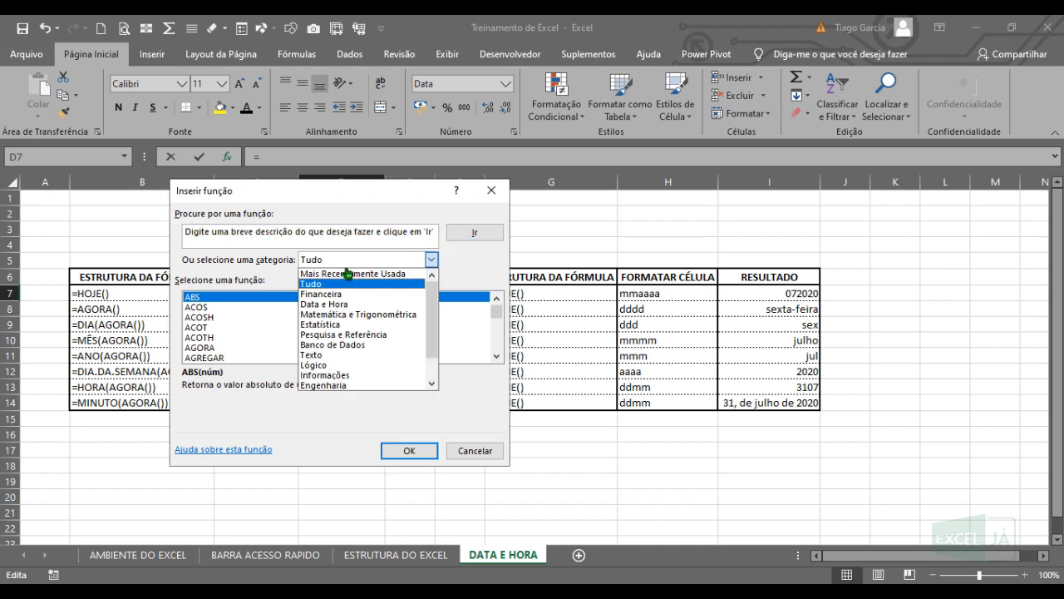
{"action": "left_click", "coordinate": [392, 284]}
{"action": "left_click", "coordinate": [394, 329]}
{"action": "type", "text": "proc"}
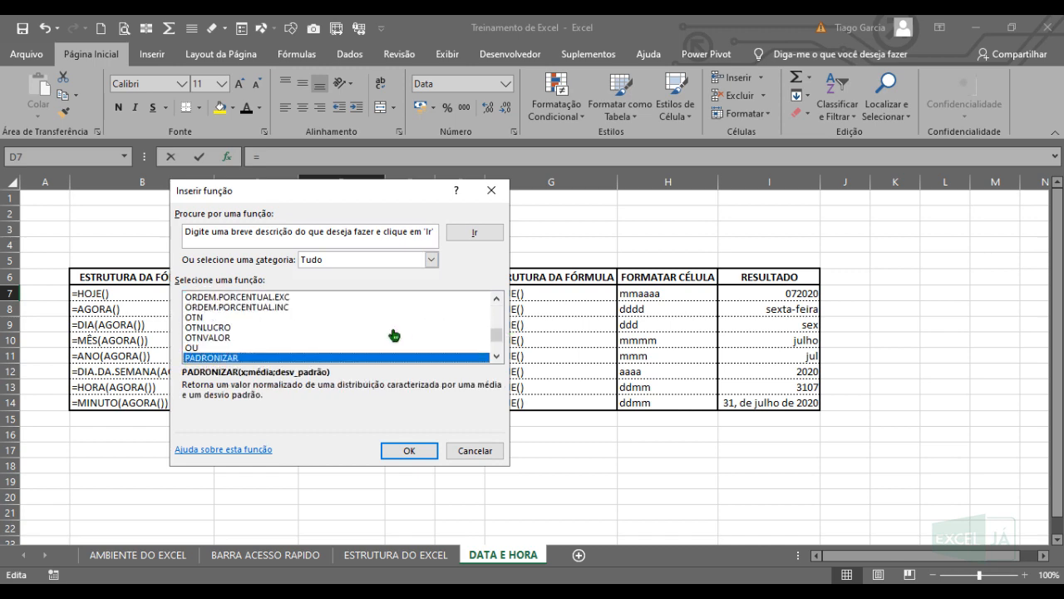
{"action": "key", "text": "Return"}
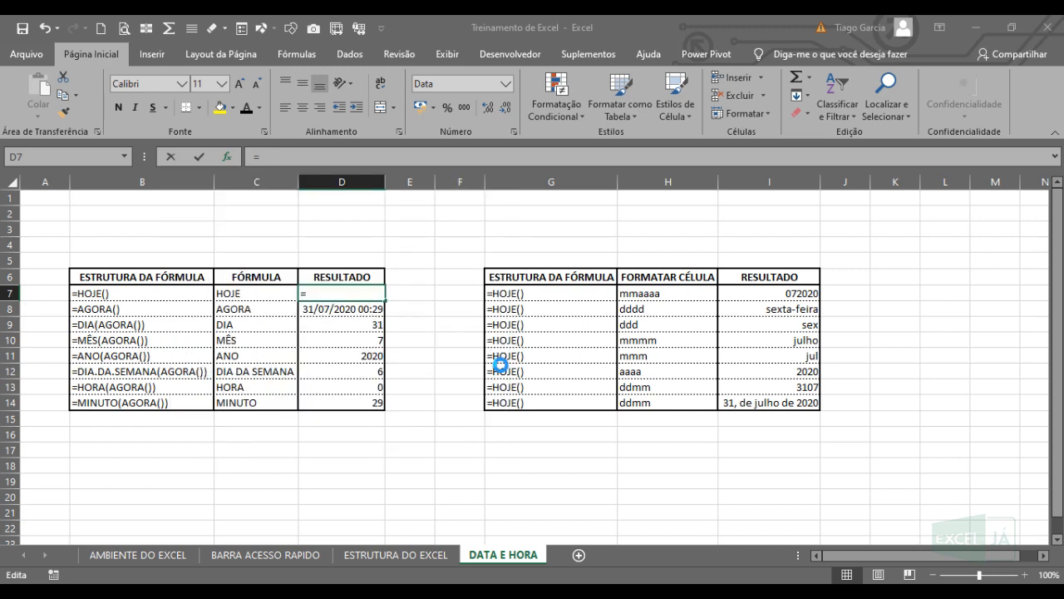
{"action": "left_click", "coordinate": [432, 370]}
Find PROCV among all functions in Insert Function for cell D7, view its argument fields, and cancel the insertion.
{"action": "left_click", "coordinate": [226, 157]}
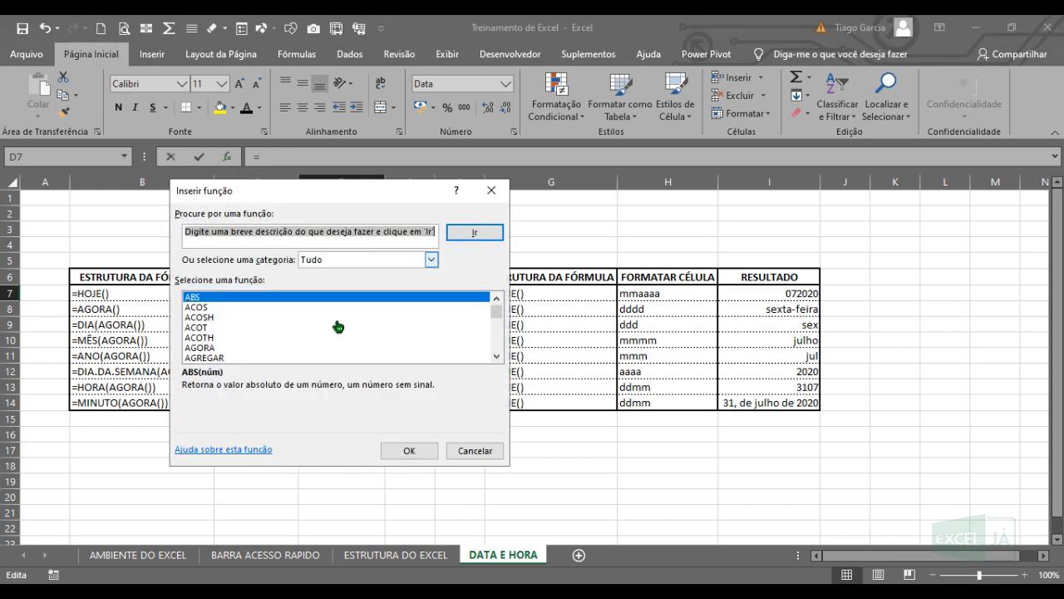
{"action": "left_click", "coordinate": [246, 328]}
{"action": "left_click", "coordinate": [357, 260]}
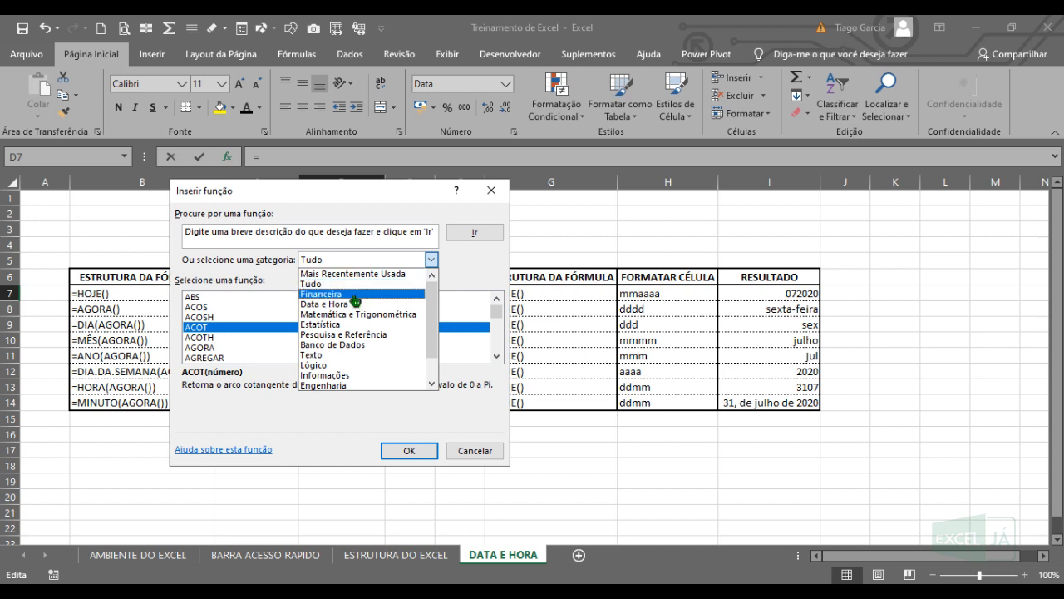
{"action": "left_click", "coordinate": [358, 284]}
{"action": "left_click", "coordinate": [293, 339]}
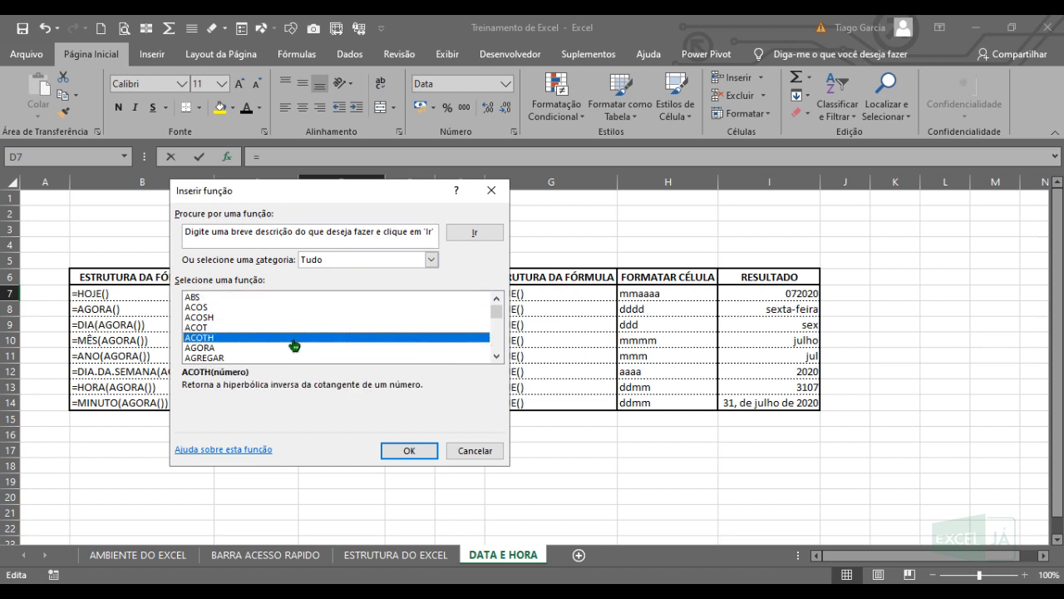
{"action": "type", "text": "proc"}
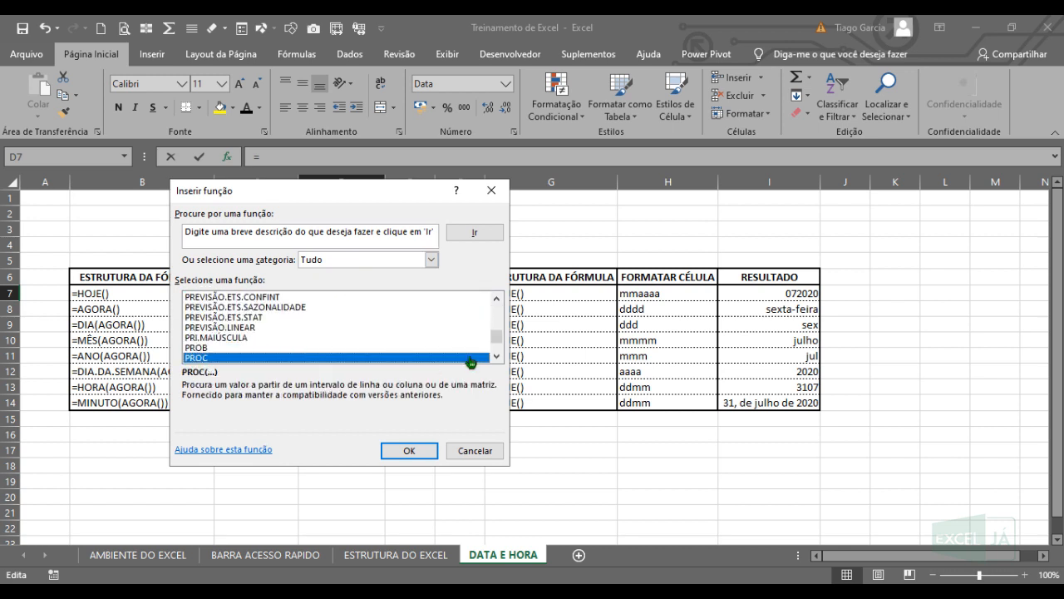
{"action": "left_click", "coordinate": [497, 356]}
{"action": "scroll", "coordinate": [499, 357], "scroll_direction": "down", "scroll_amount": 3}
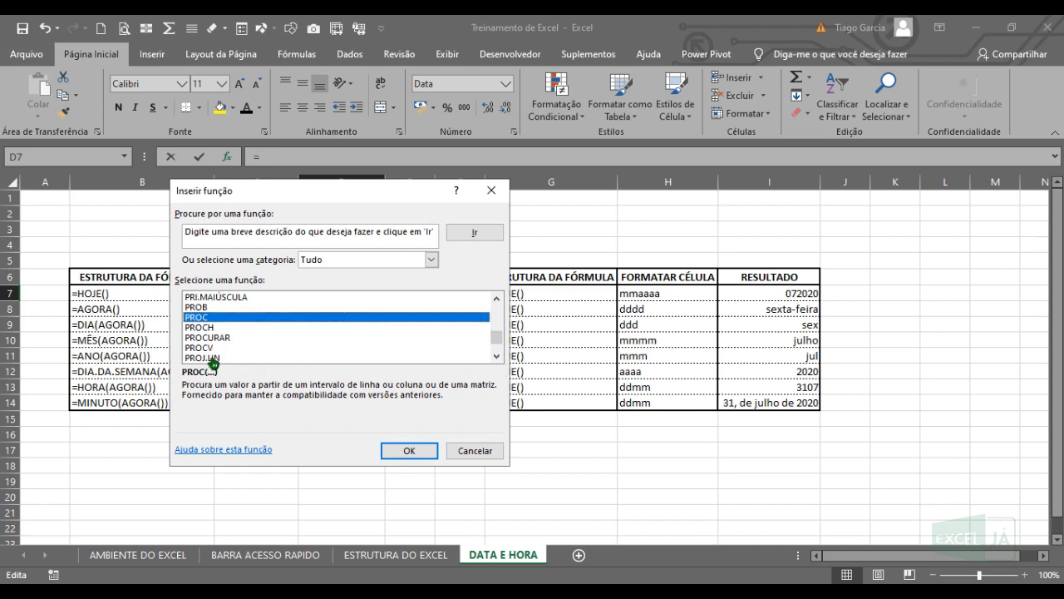
{"action": "double_click", "coordinate": [214, 360]}
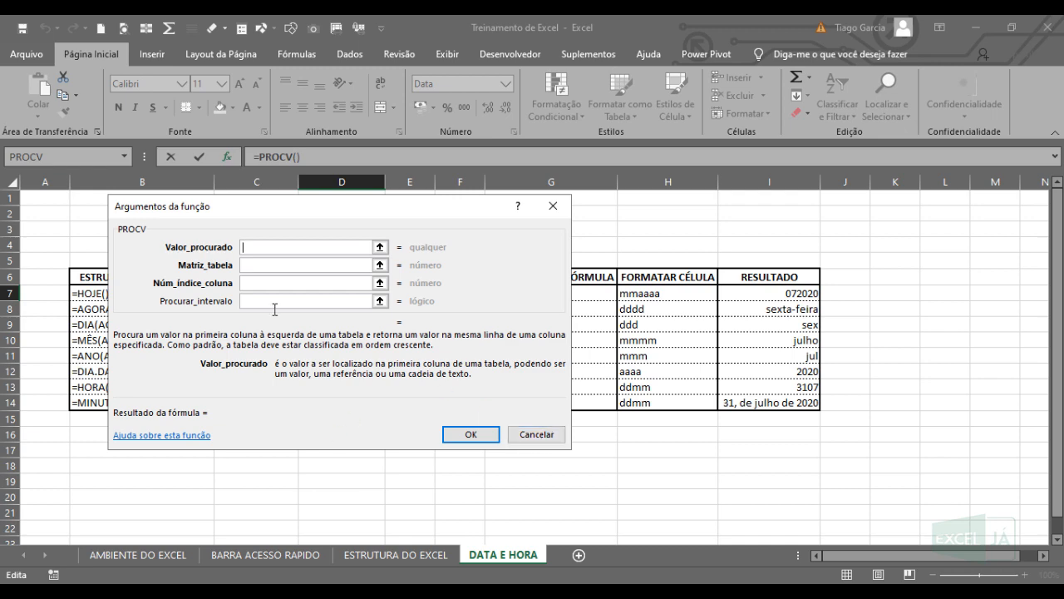
{"action": "left_click", "coordinate": [536, 435]}
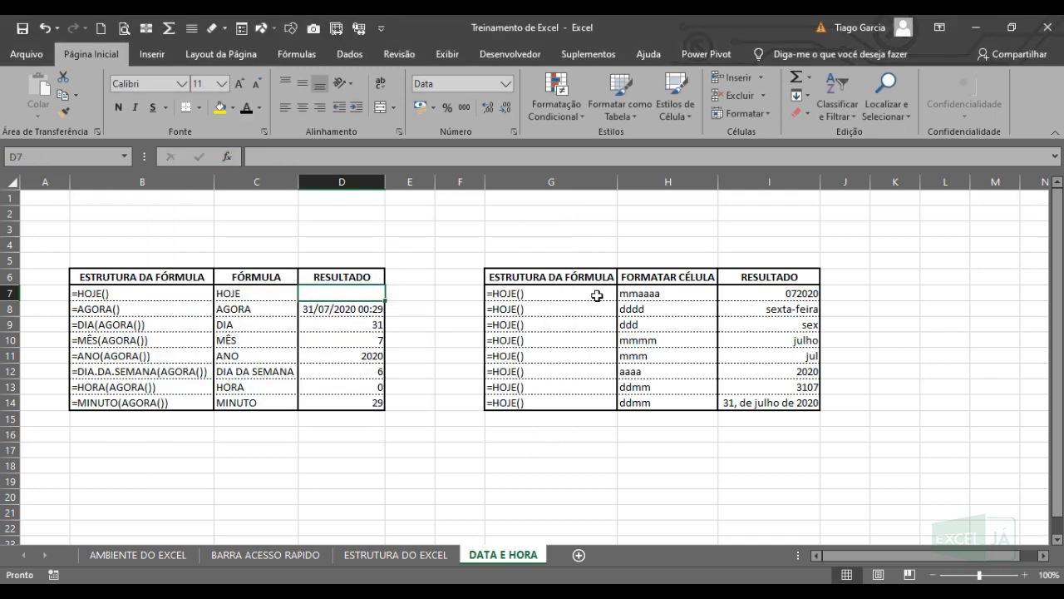
Enter the formula =HOJE() by hand in cell D7.
{"action": "type", "text": "=H"}
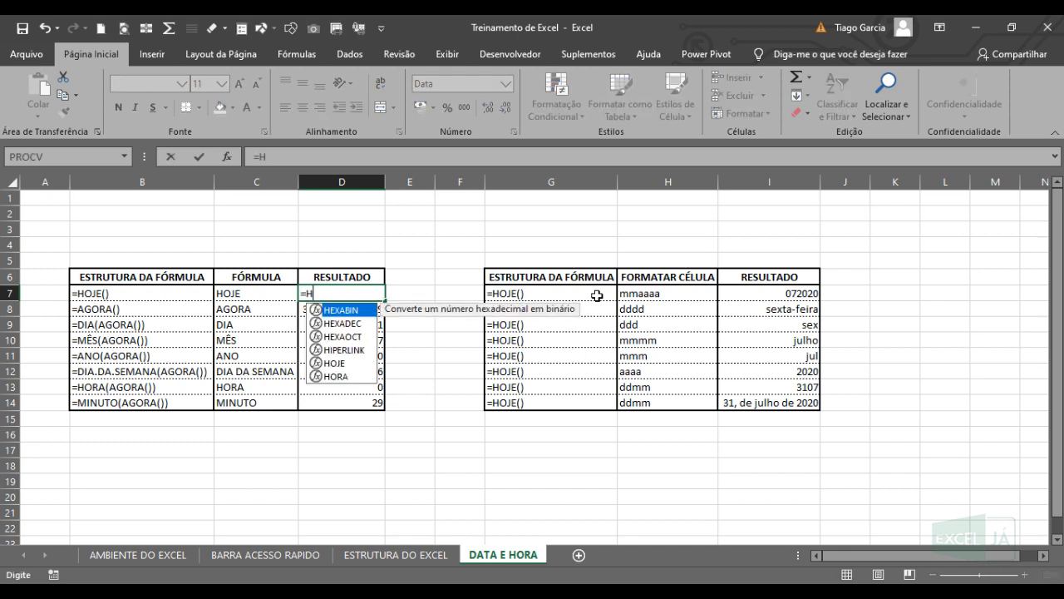
{"action": "type", "text": "OJE"}
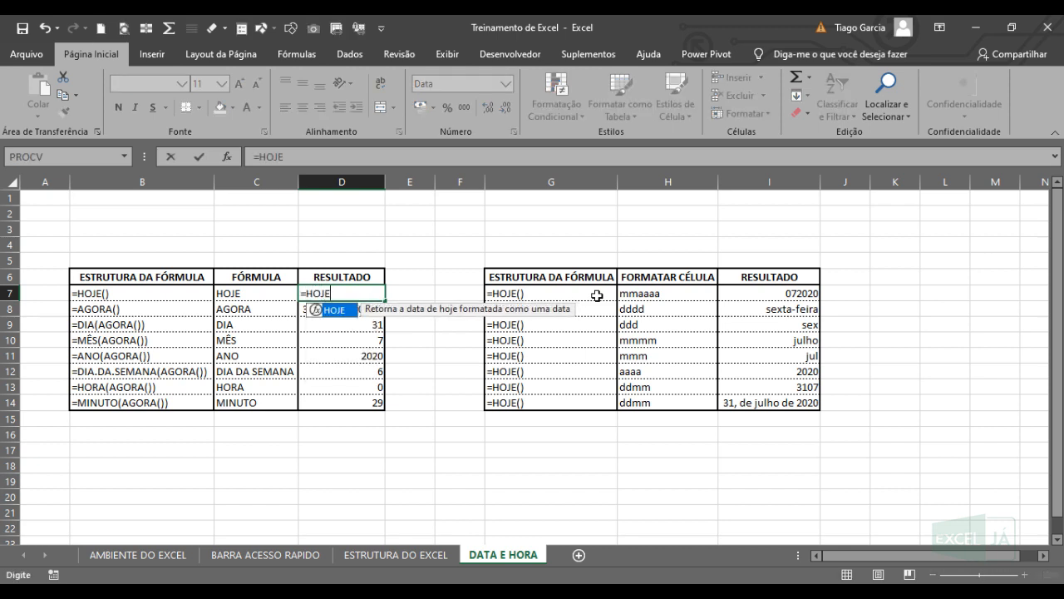
{"action": "type", "text": "()"}
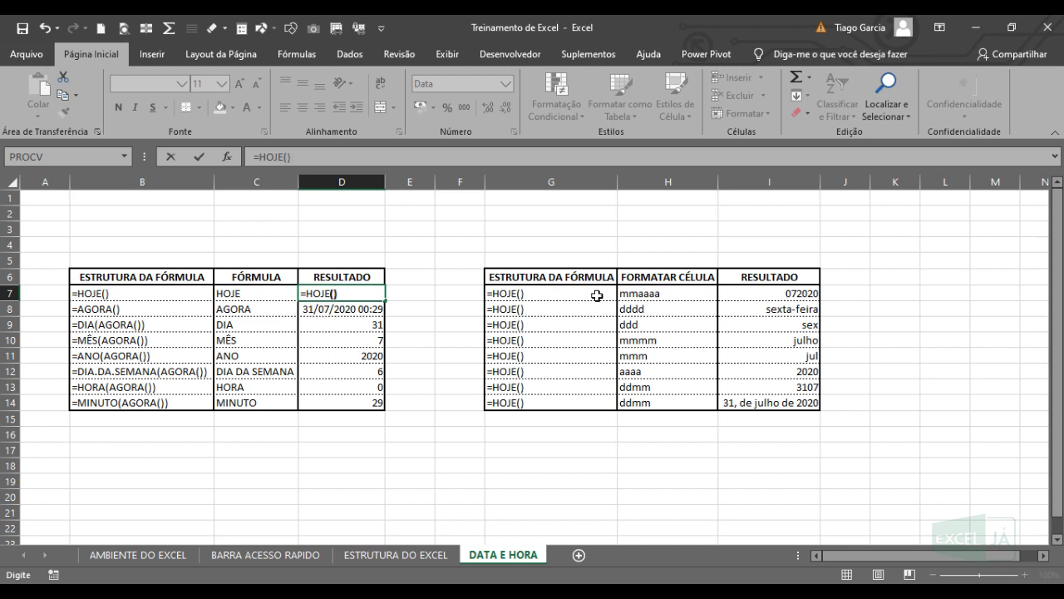
{"action": "key", "text": "Return"}
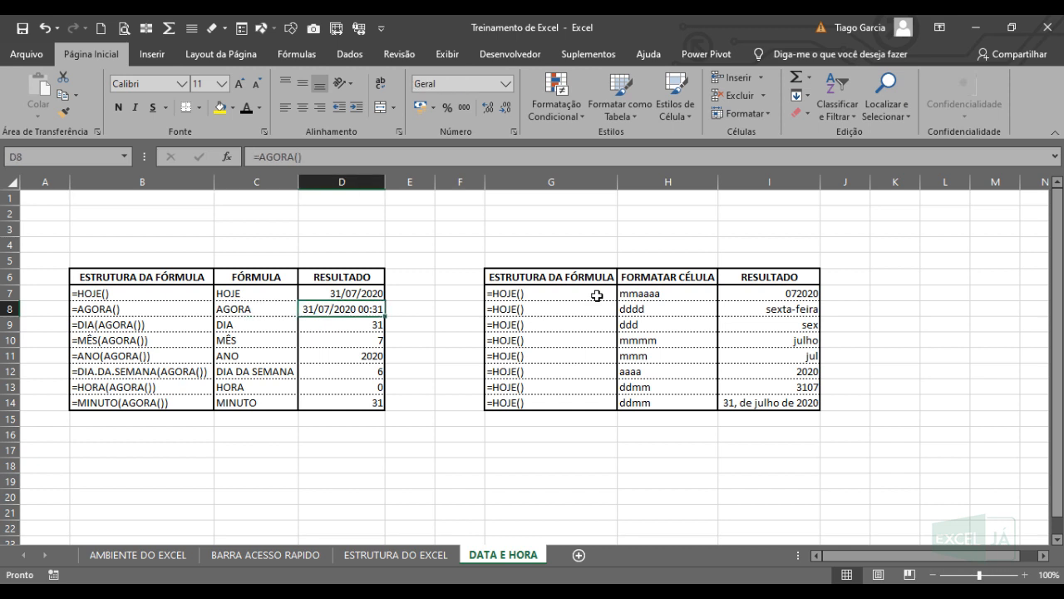
Enter the formula =AGORA() by hand in cell D8.
{"action": "type", "text": "="}
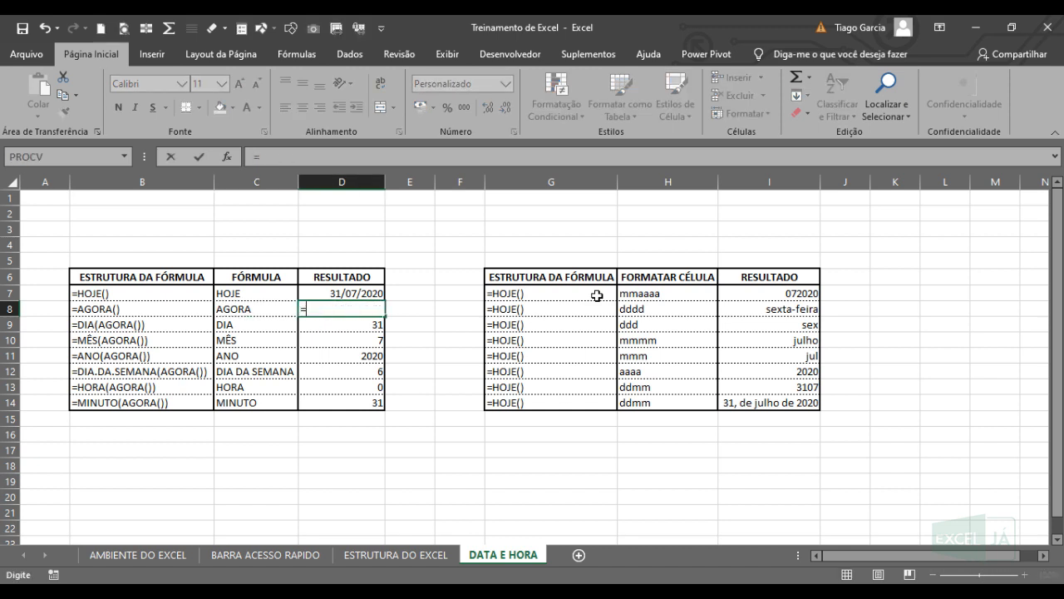
{"action": "type", "text": "AGORA()"}
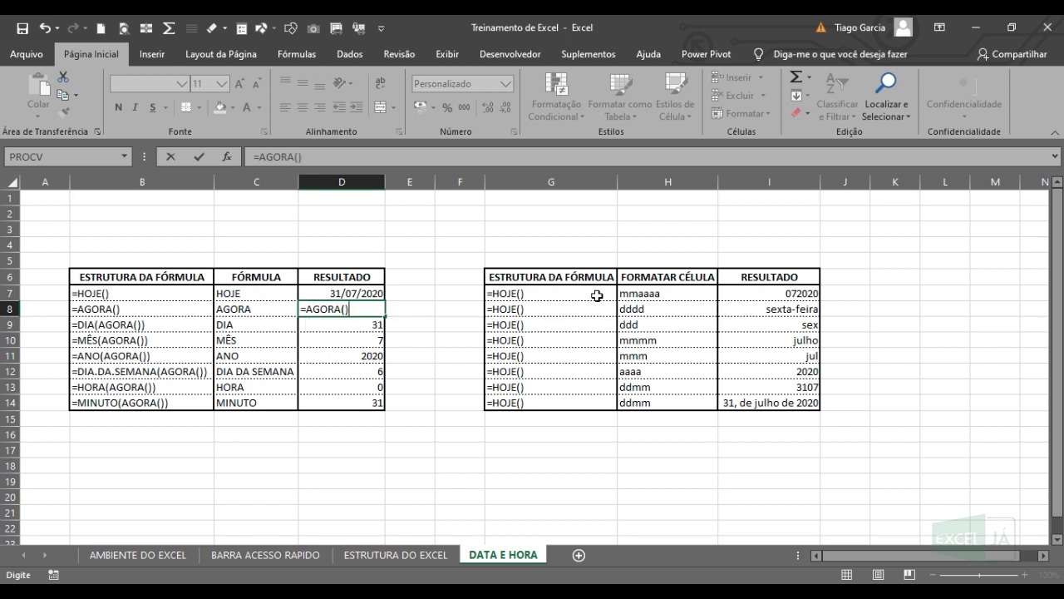
{"action": "key", "text": "Return"}
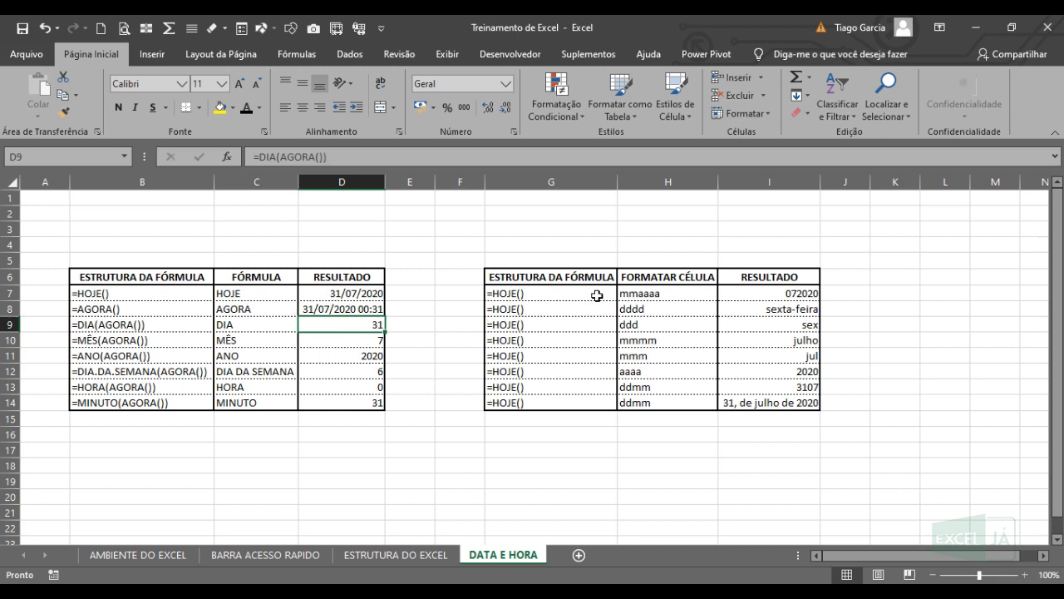
Enter DIA with an empty argument in cell D9 and complete the formula as =DIA(AGORA()).
{"action": "key", "text": "Left"}
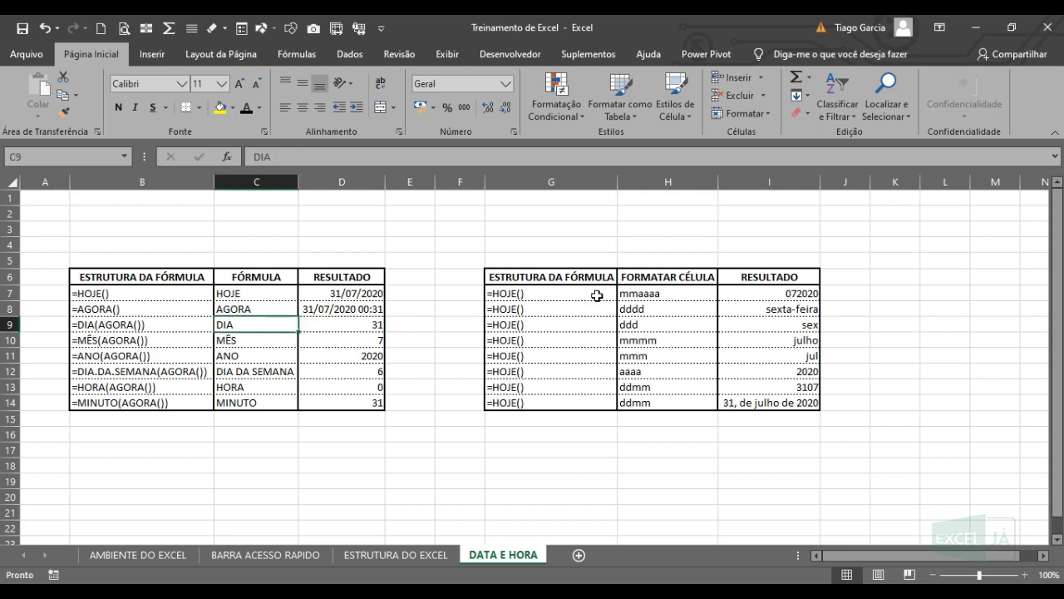
{"action": "key", "text": "Right"}
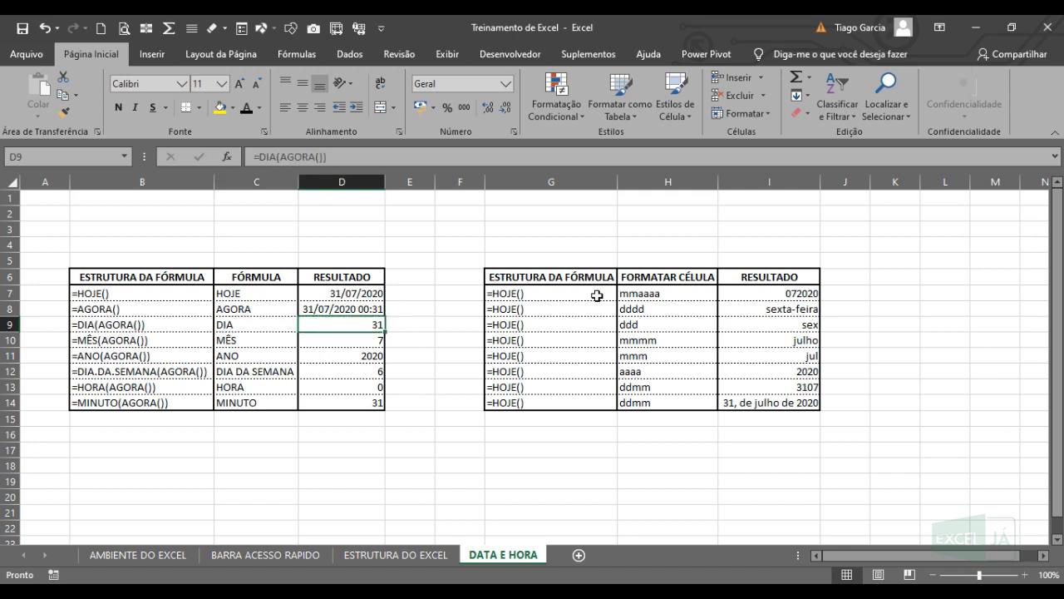
{"action": "type", "text": "=DI"}
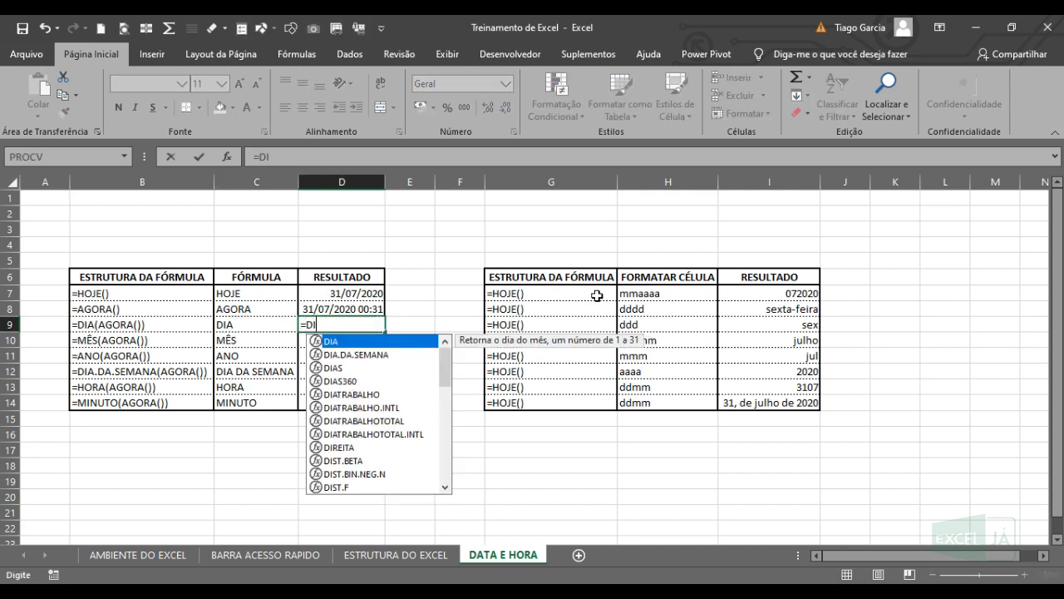
{"action": "type", "text": "A()"}
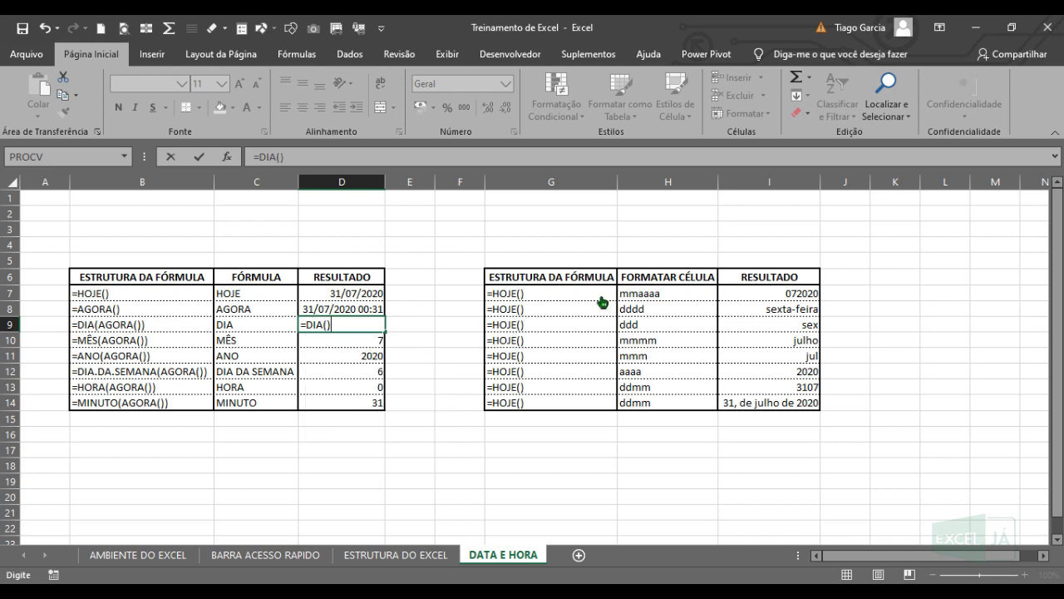
{"action": "key", "text": "Return"}
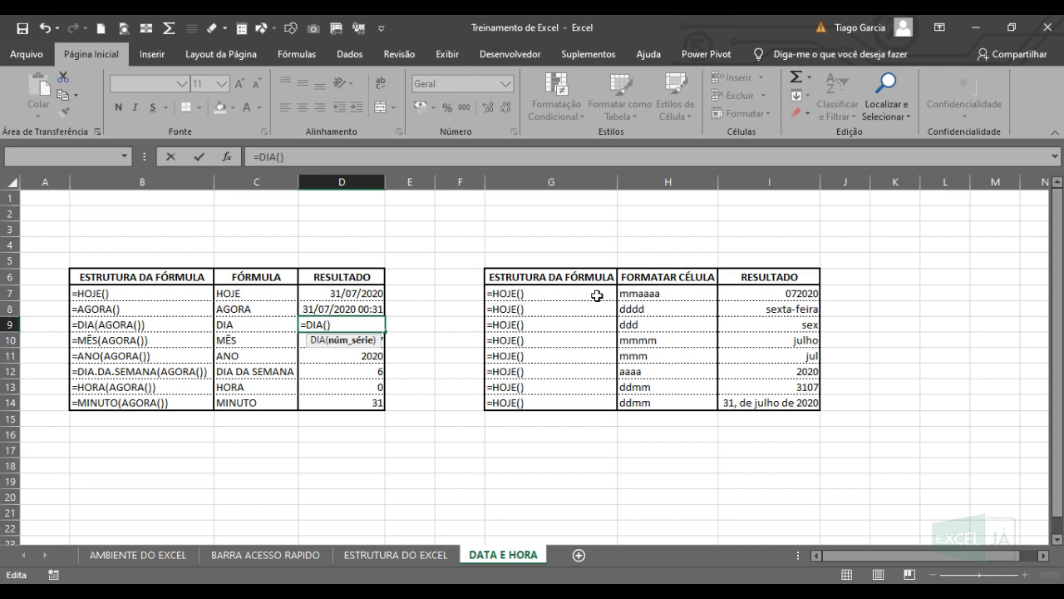
{"action": "type", "text": "AGORA()"}
{"action": "key", "text": "ctrl+Return"}
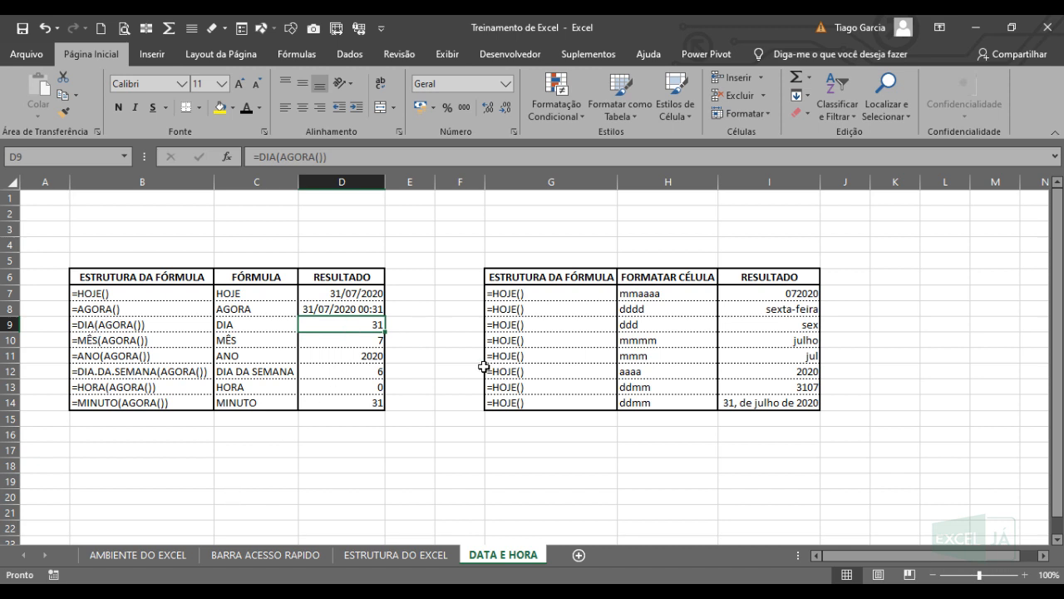
Write the nested formula =DIA(AGORA()) in cell D9 again, keeping that cell selected.
{"action": "type", "text": "=DIA"}
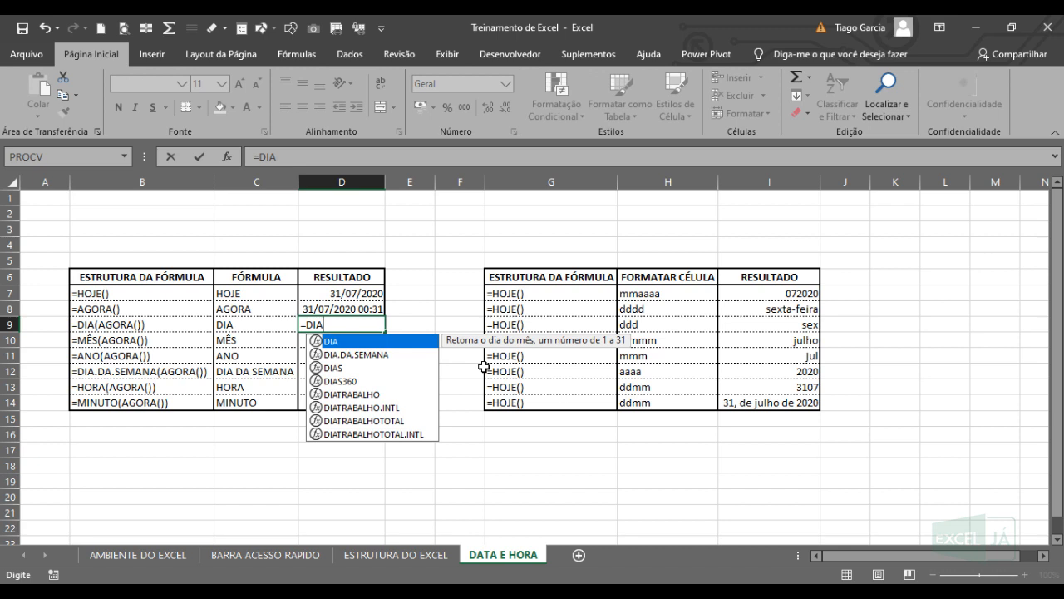
{"action": "type", "text": "("}
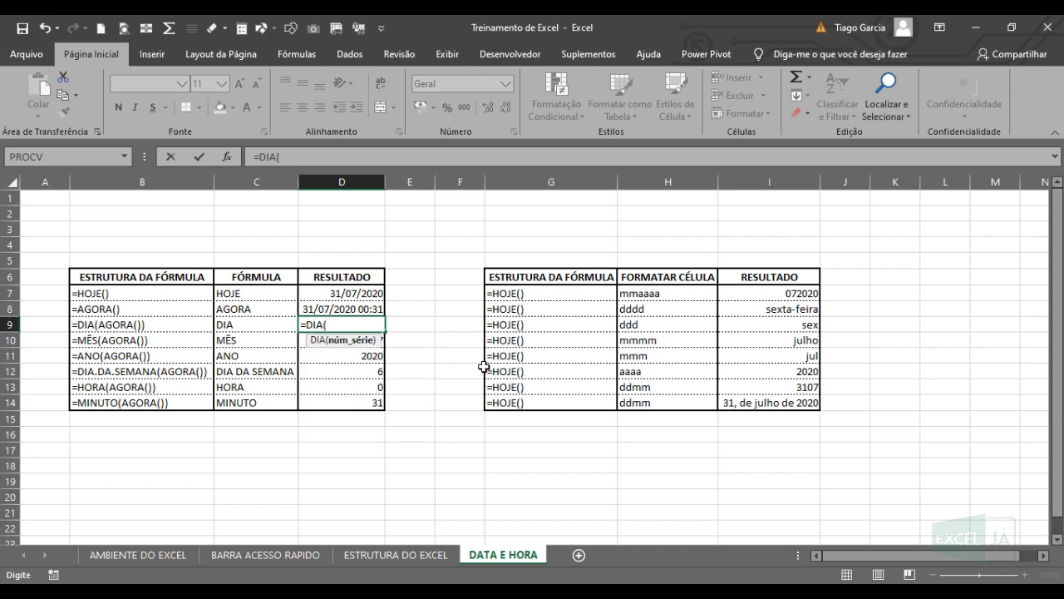
{"action": "type", "text": "AGOR"}
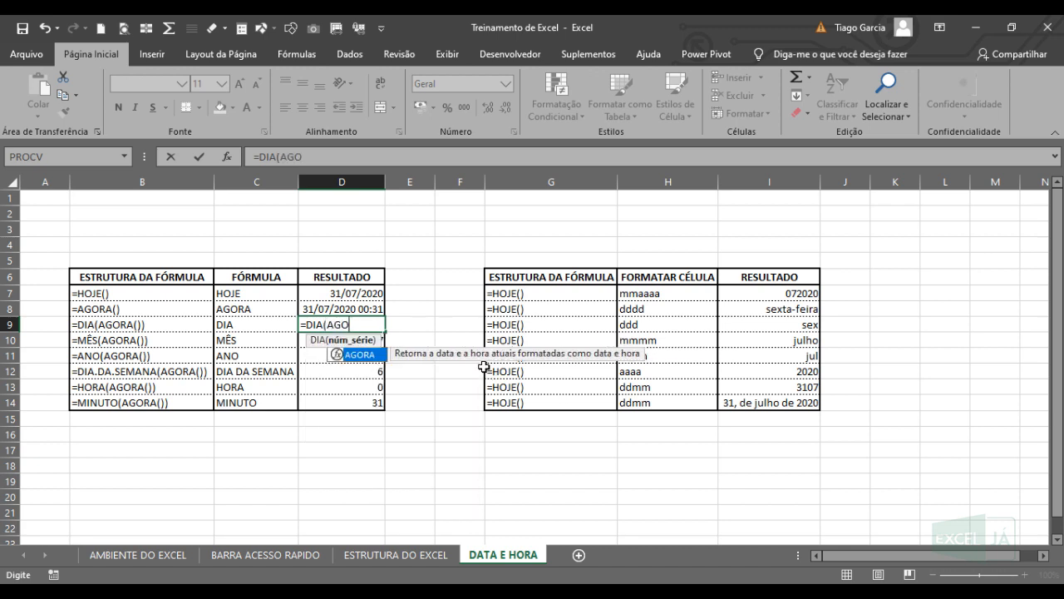
{"action": "key", "text": "BackSpace"}
{"action": "type", "text": "RA()"}
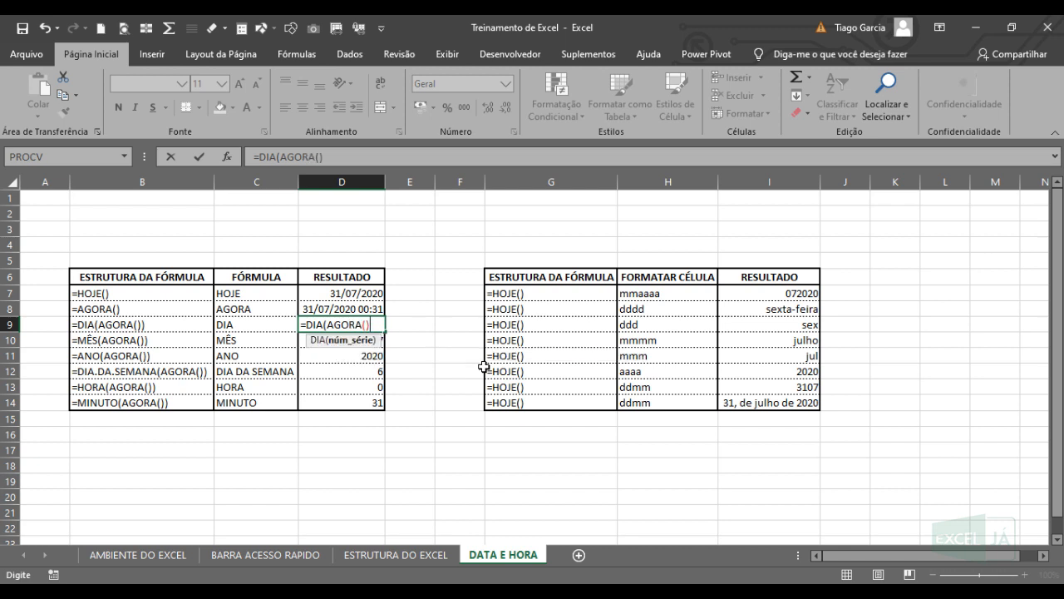
{"action": "type", "text": ")"}
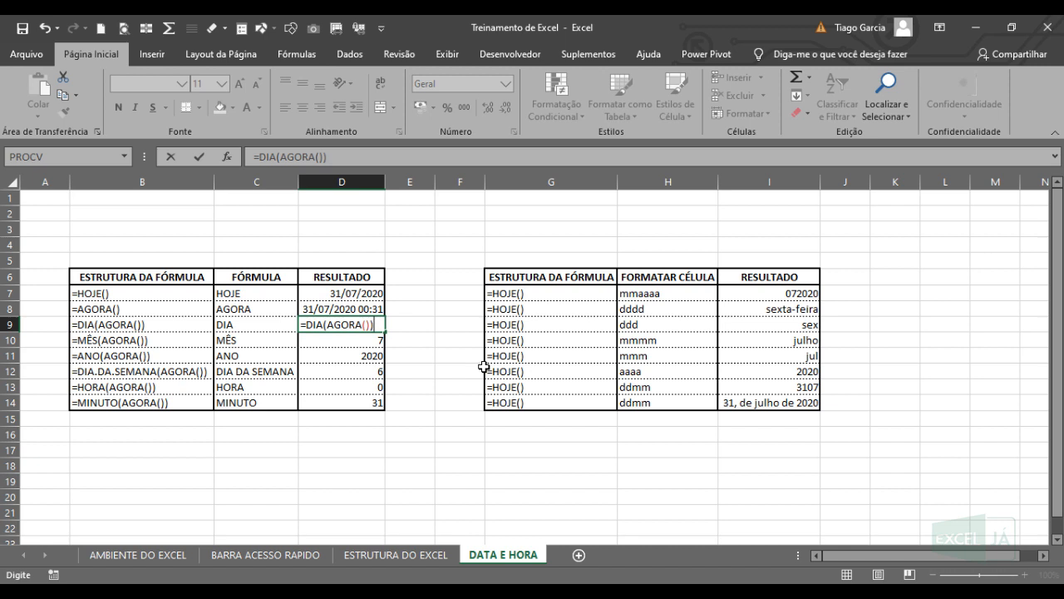
{"action": "key", "text": "ctrl+Return"}
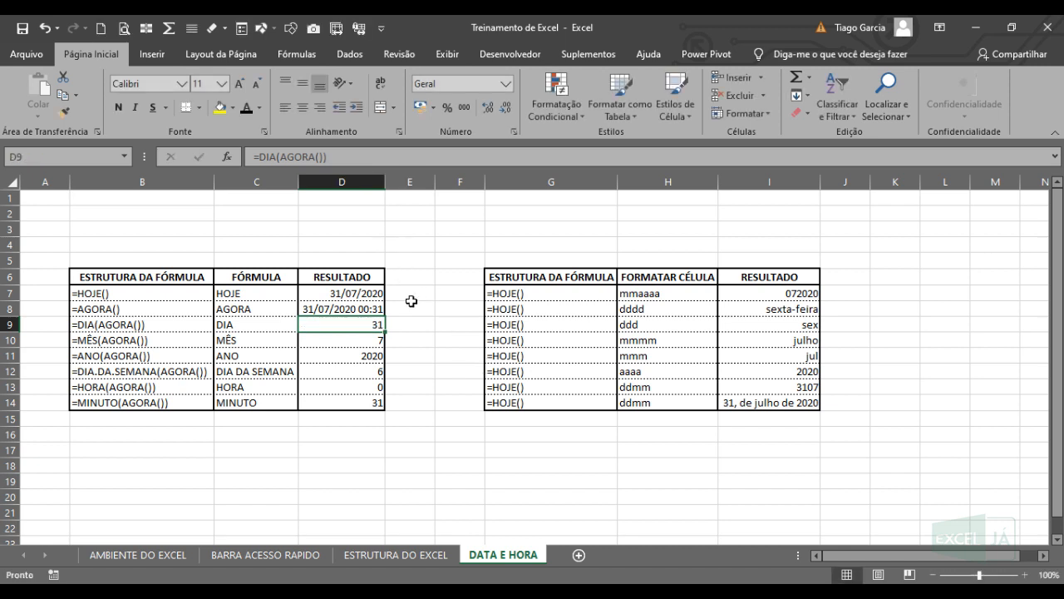
Clear cell D9, enter =DIA(AGORA() without the final closing parenthesis, and accept the proposed correction to =DIA(AGORA()).
{"action": "key", "text": "Delete"}
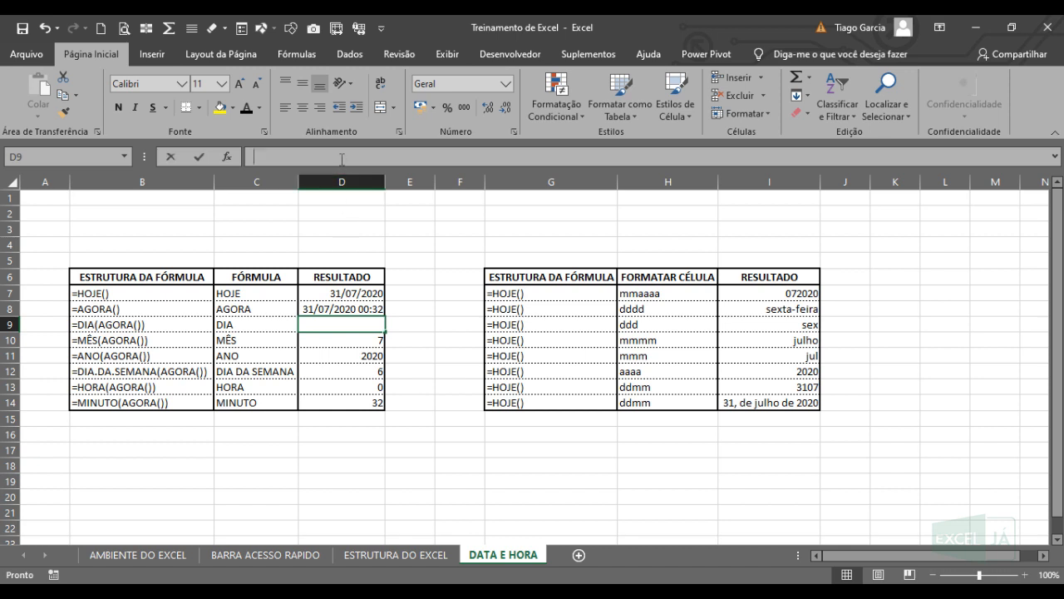
{"action": "left_click", "coordinate": [341, 159]}
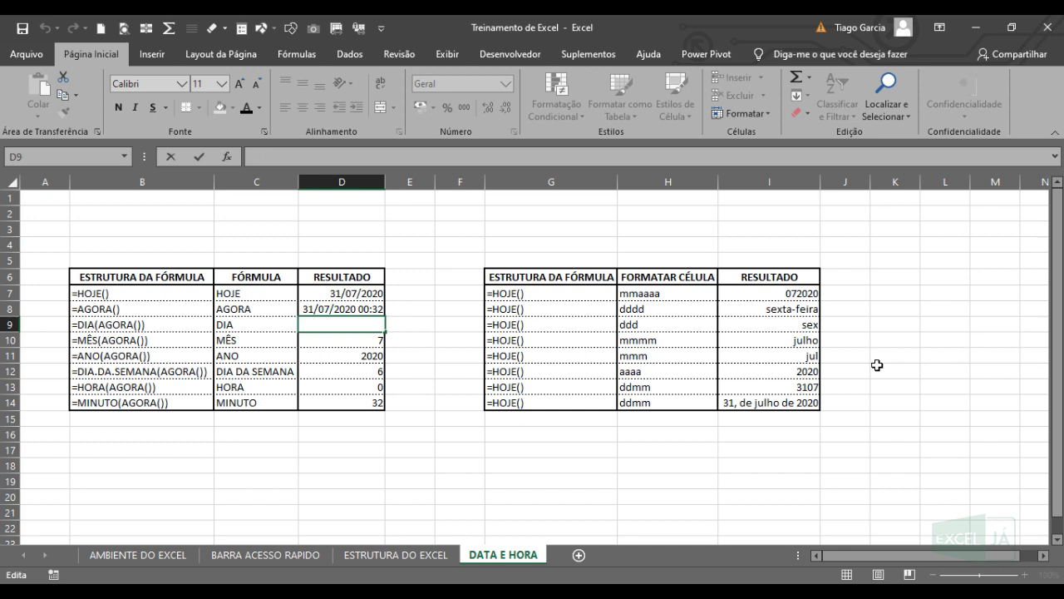
{"action": "type", "text": "=DIA"}
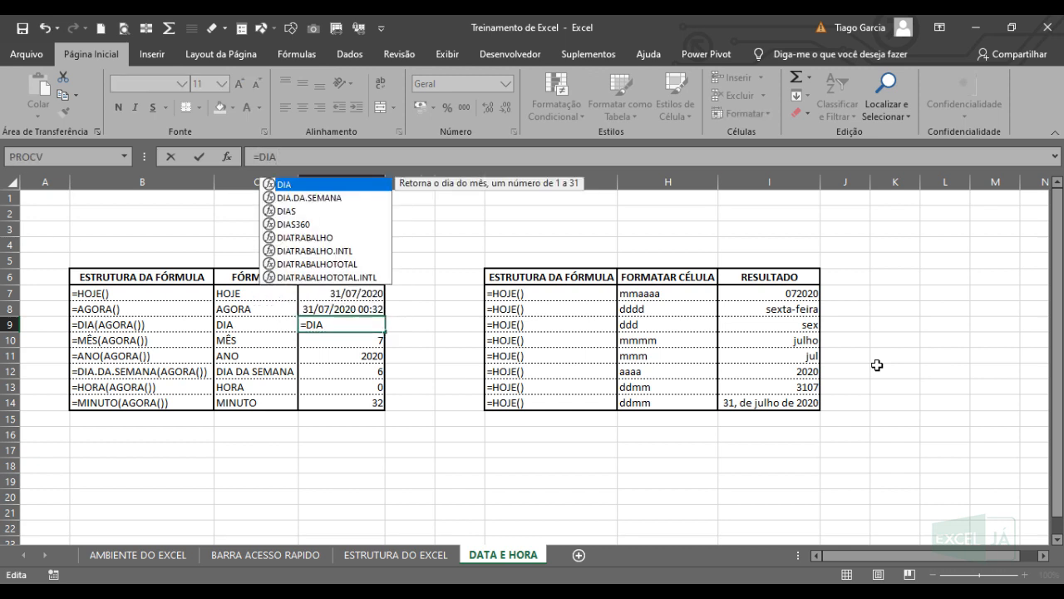
{"action": "type", "text": "("}
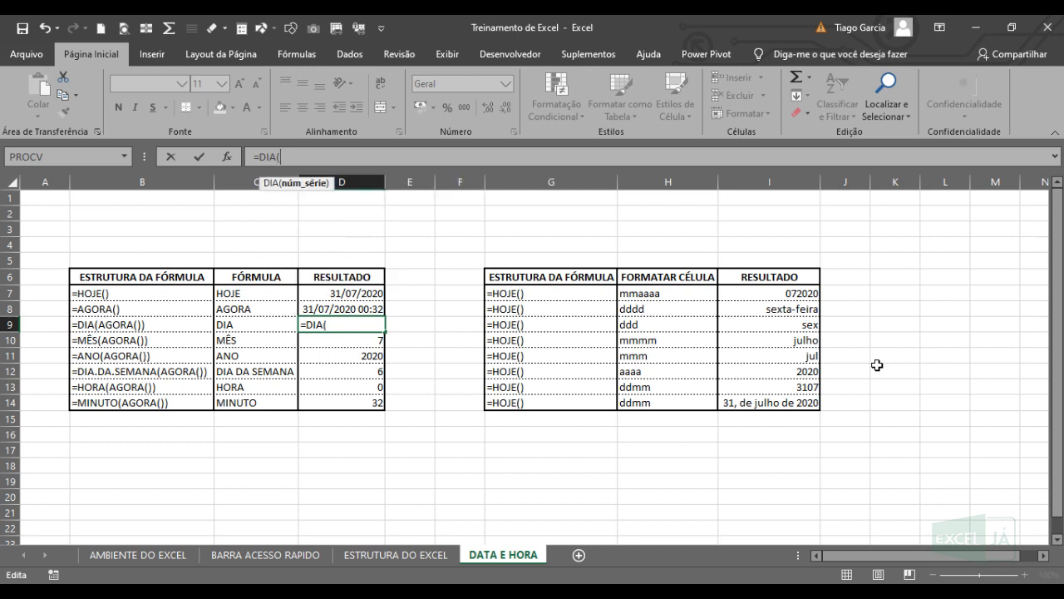
{"action": "type", "text": "AGORA"}
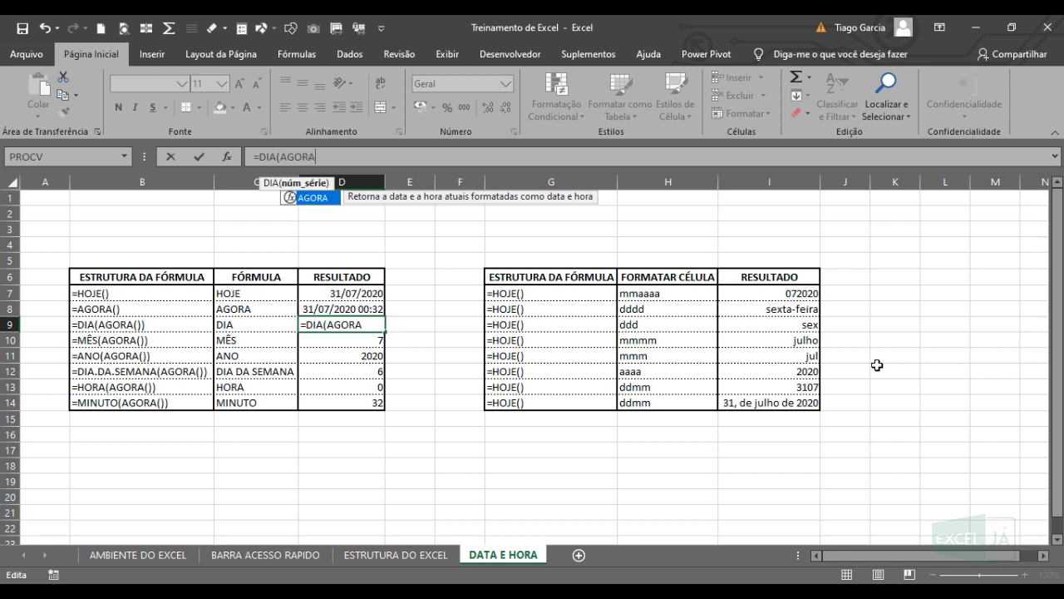
{"action": "type", "text": "("}
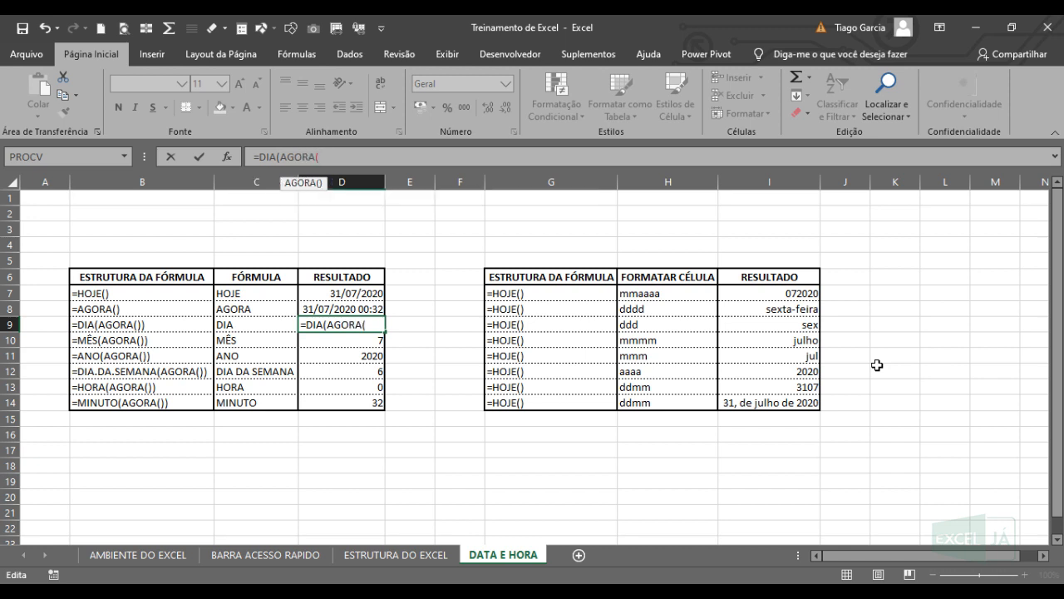
{"action": "type", "text": ")"}
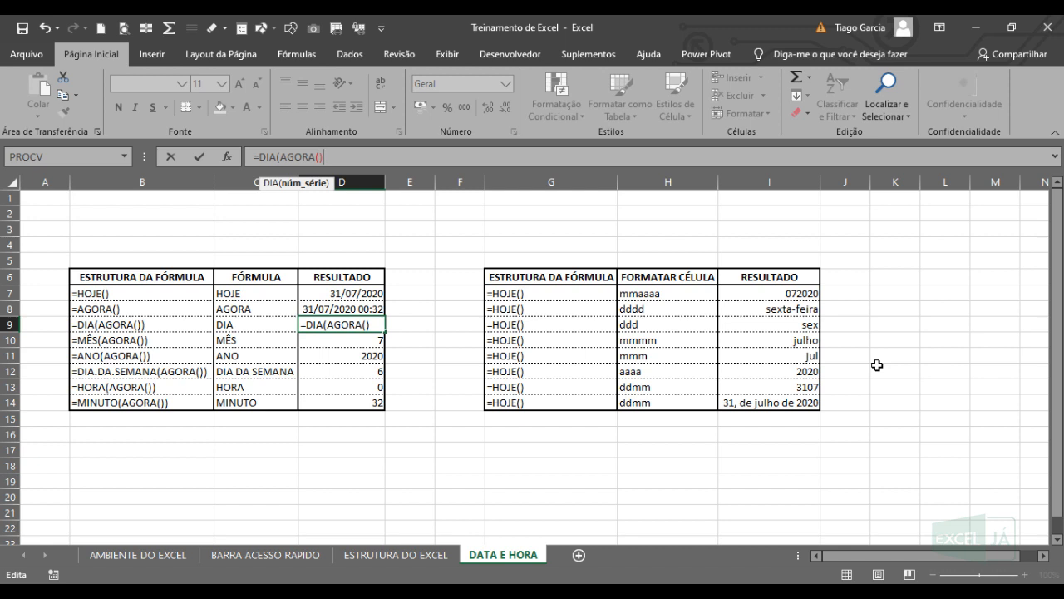
{"action": "key", "text": "Return"}
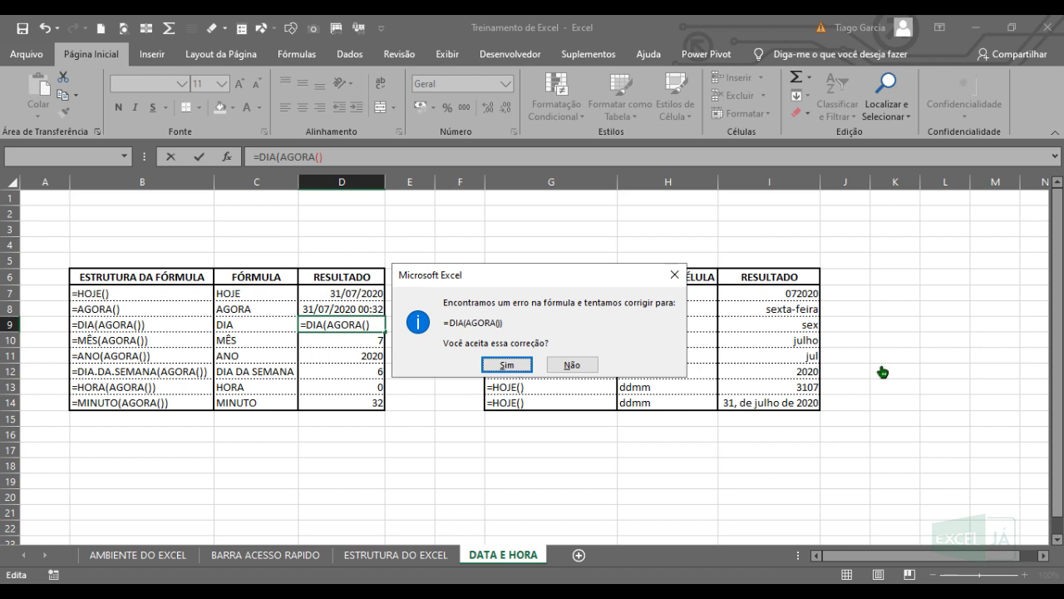
{"action": "key", "text": "Return"}
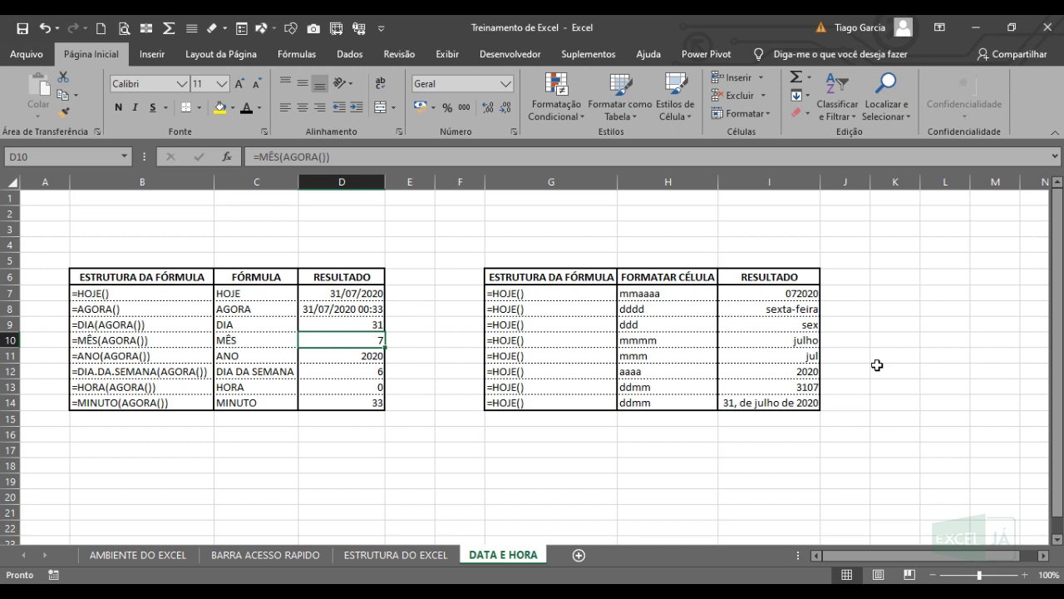
Cut the nested formula in cell D9 back to =DIA.
{"action": "key", "text": "Up"}
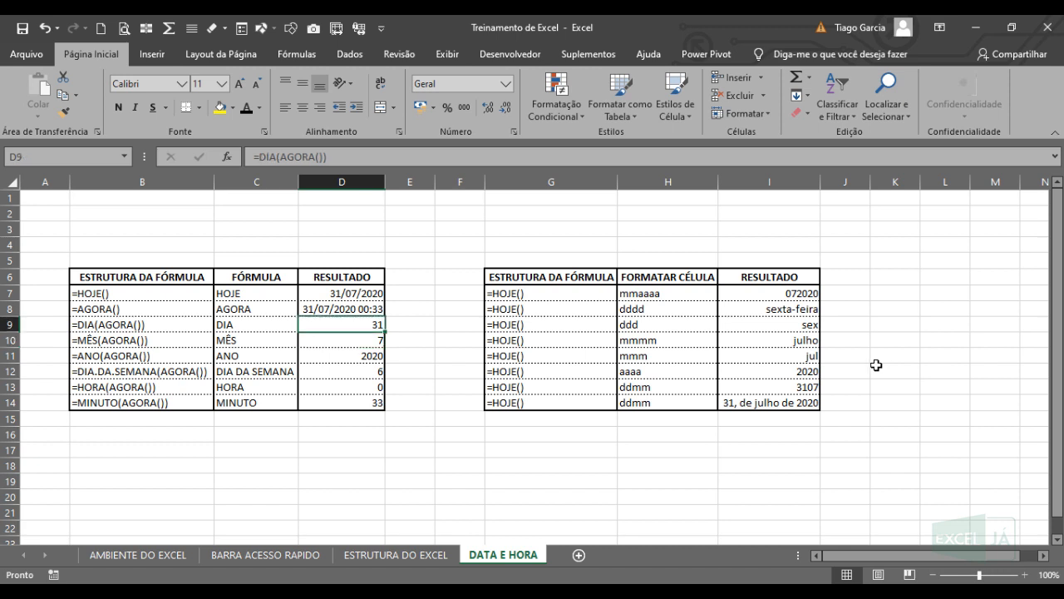
{"action": "left_click", "coordinate": [361, 157]}
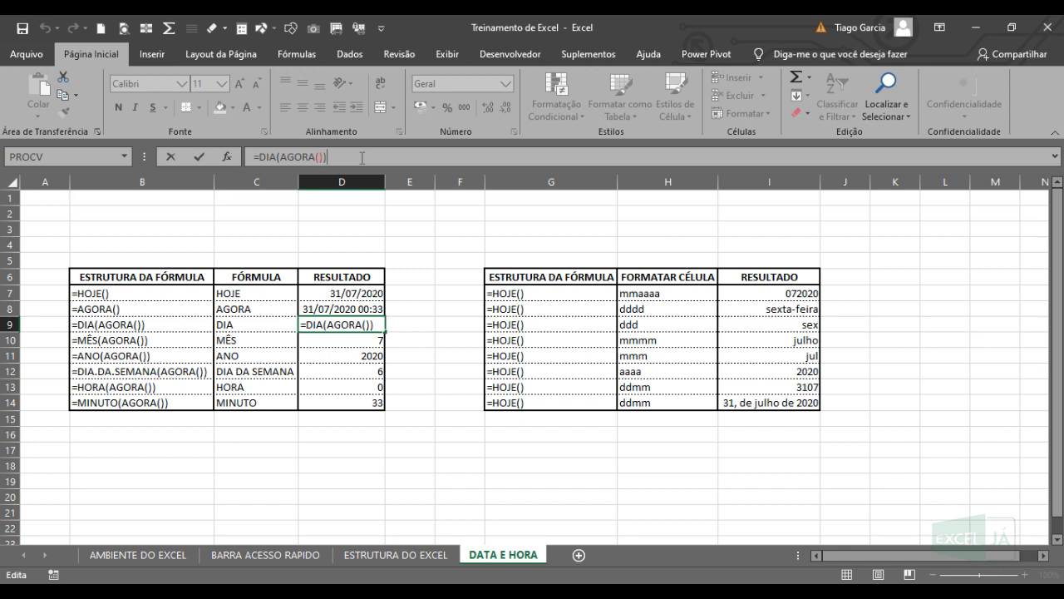
{"action": "key", "text": "BackSpace"}
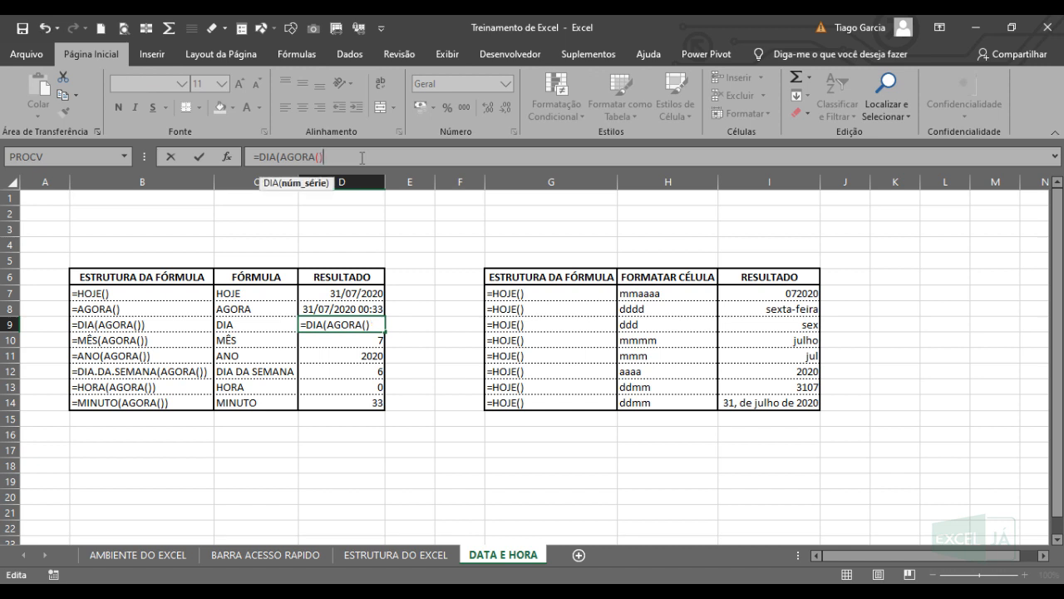
{"action": "key", "text": "BackSpace"}
{"action": "key", "text": "BackSpace"}
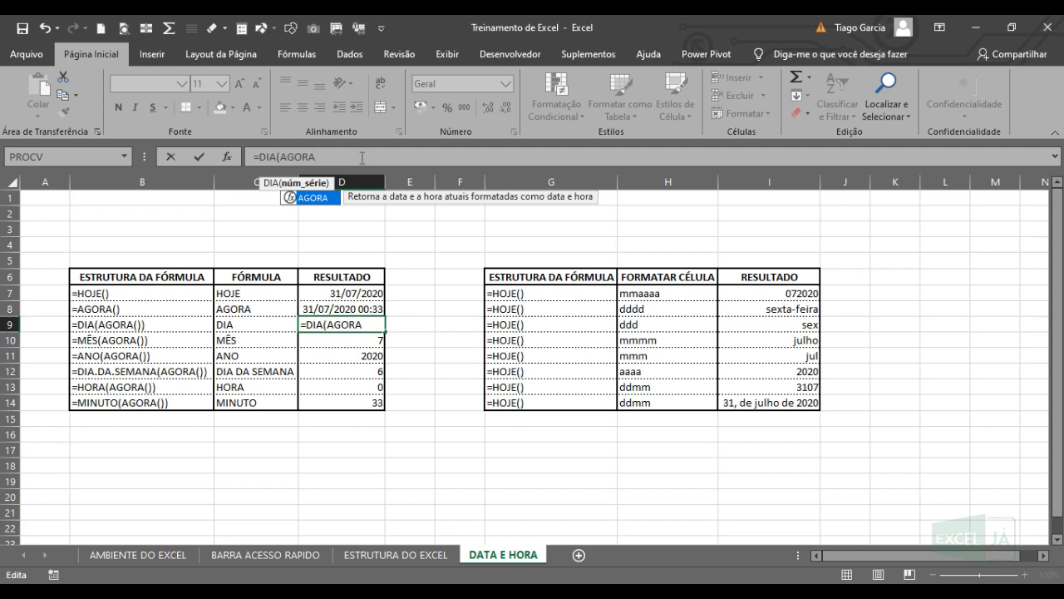
{"action": "key", "text": "BackSpace"}
{"action": "key", "text": "BackSpace"}
{"action": "key", "text": "BackSpace"}
{"action": "key", "text": "BackSpace"}
{"action": "key", "text": "BackSpace"}
{"action": "key", "text": "BackSpace"}
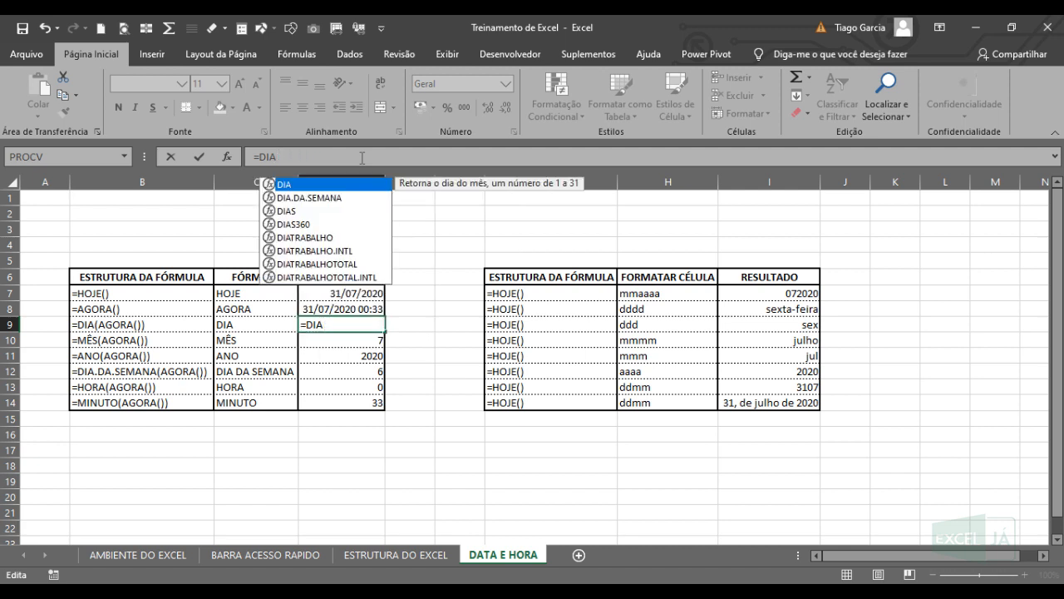
Rebuild the formula in cell D9 as =DIA(AGORA()), removing and re-adding the final closing parenthesis before entering it.
{"action": "type", "text": "("}
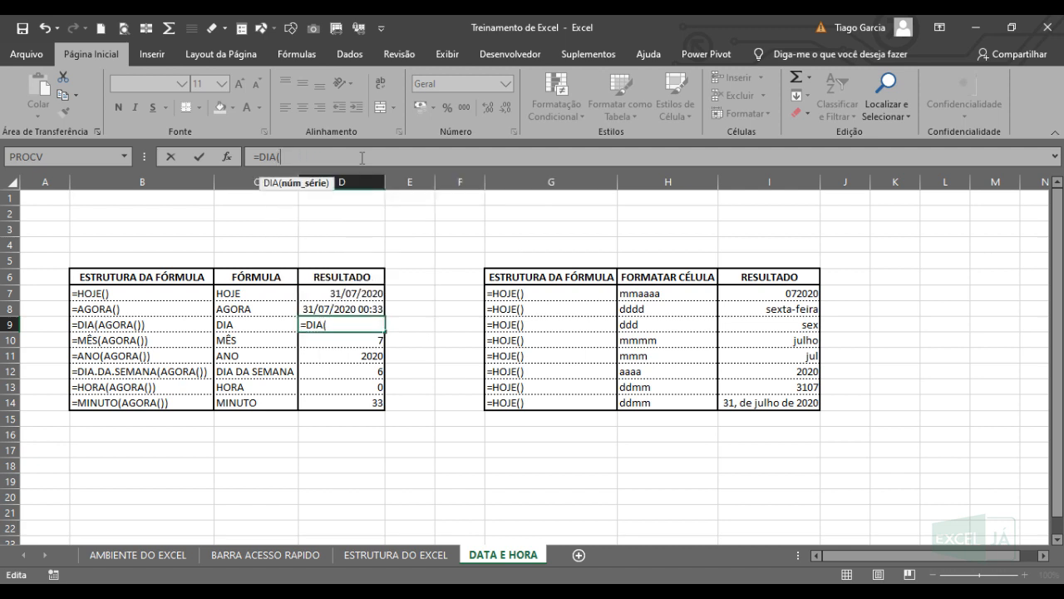
{"action": "type", "text": "AGOA"}
{"action": "key", "text": "BackSpace"}
{"action": "key", "text": "BackSpace"}
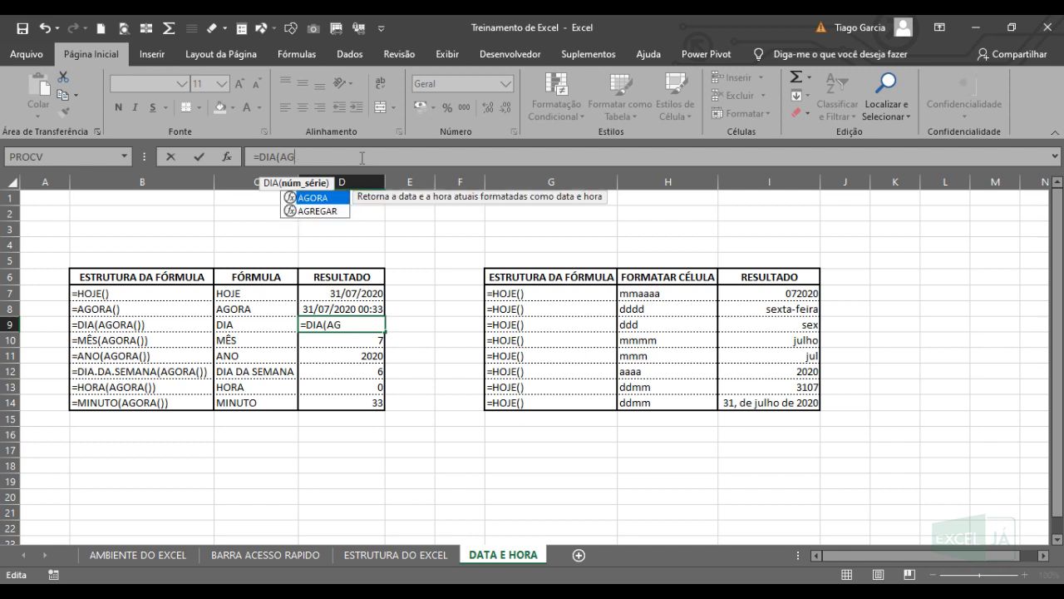
{"action": "type", "text": "ORA()"}
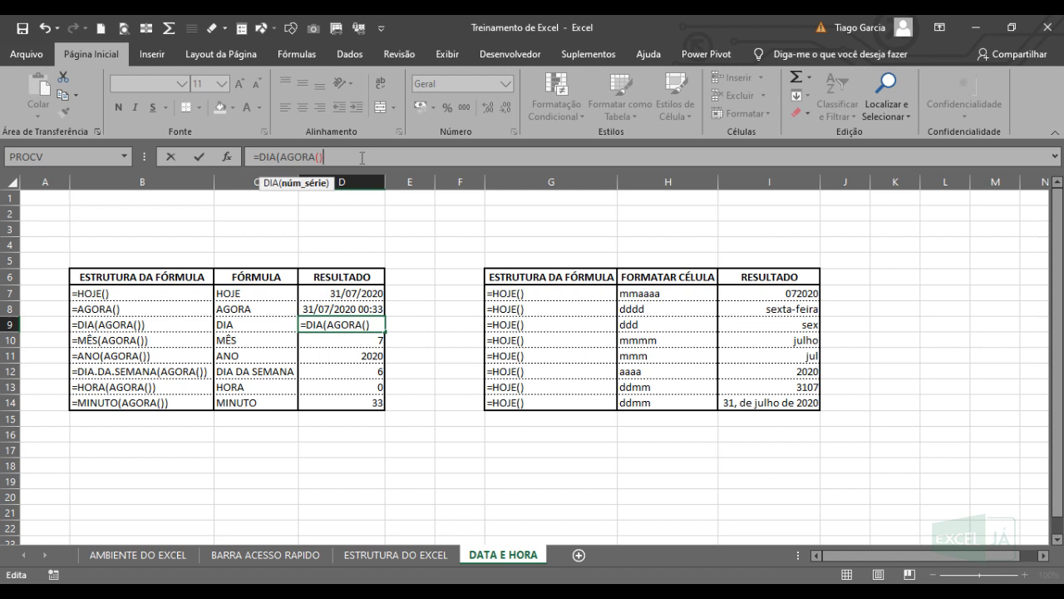
{"action": "type", "text": ")"}
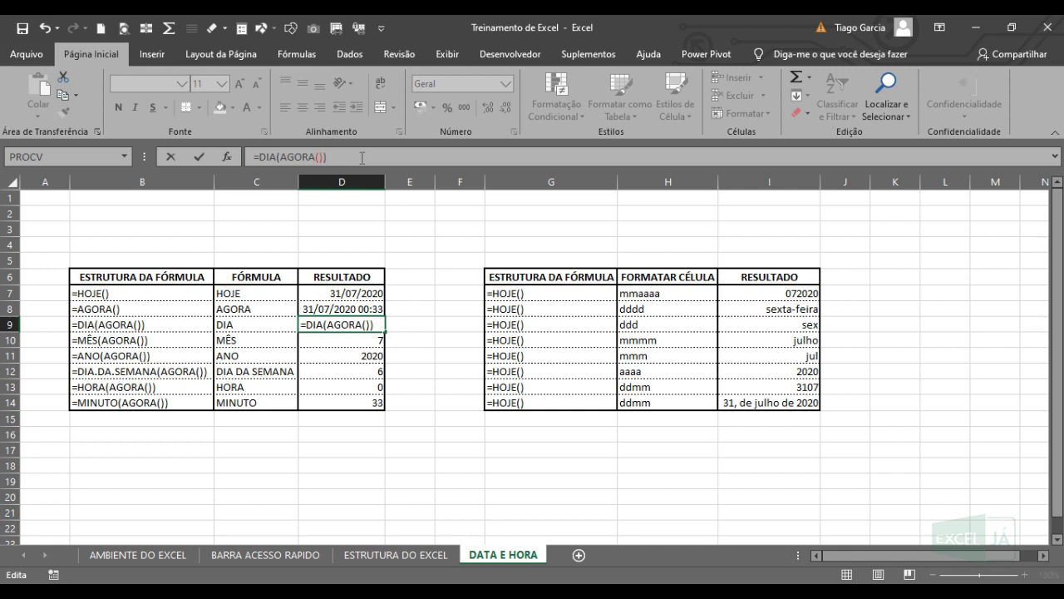
{"action": "key", "text": "BackSpace"}
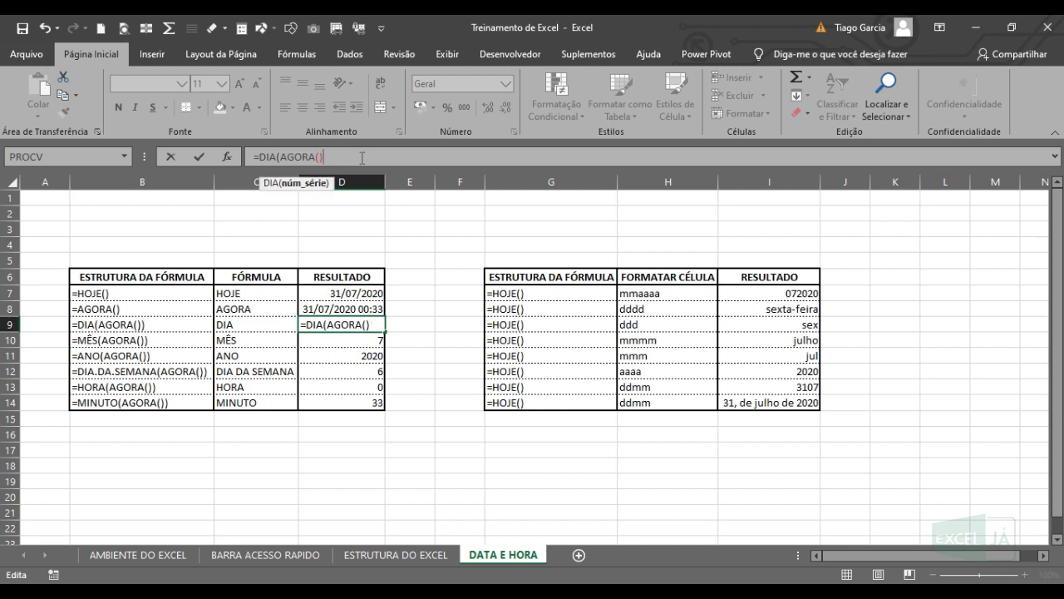
{"action": "type", "text": ")"}
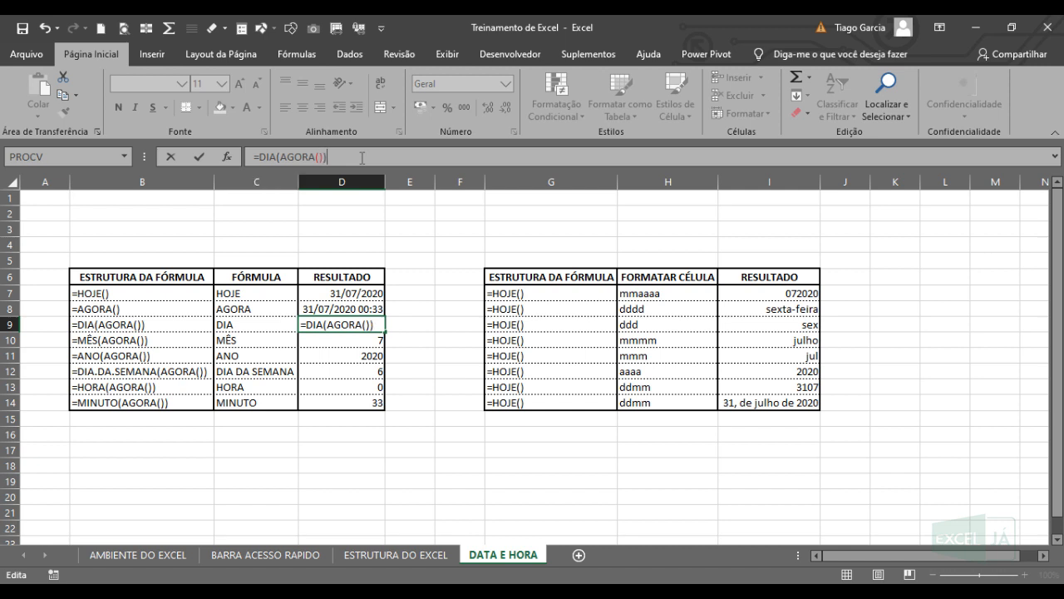
{"action": "key", "text": "BackSpace"}
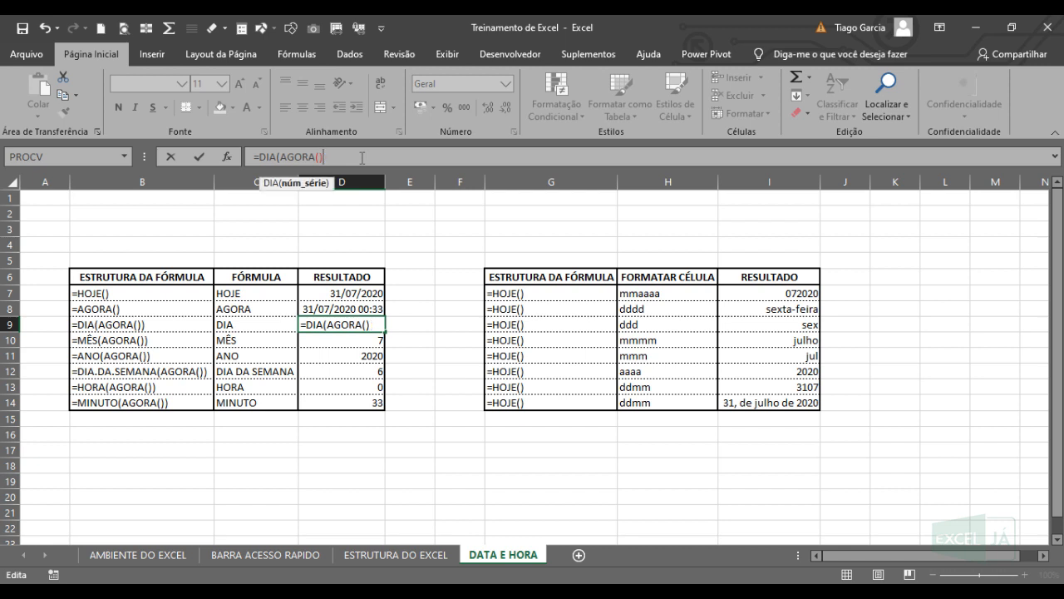
{"action": "type", "text": ")"}
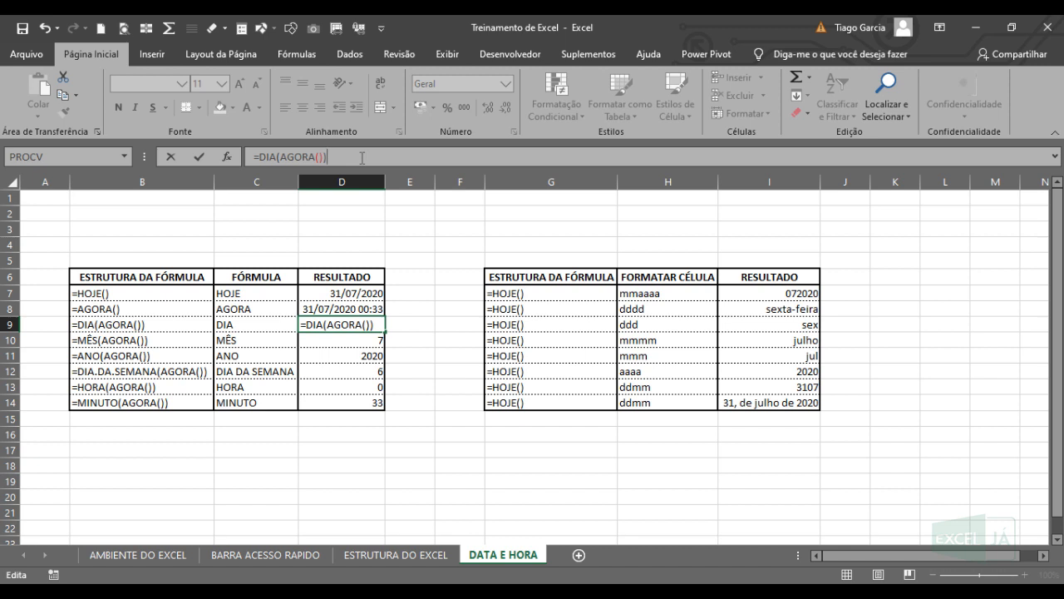
{"action": "key", "text": "Return"}
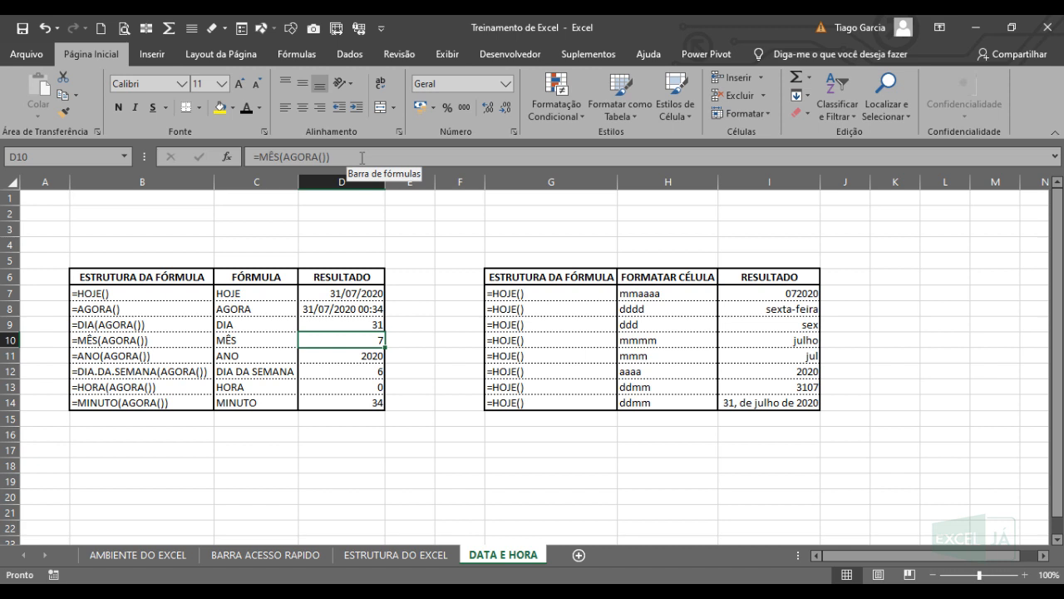
Compare the AGORA, DIA and MÊS formulas in cells D8, D9 and D10.
{"action": "left_click", "coordinate": [315, 314]}
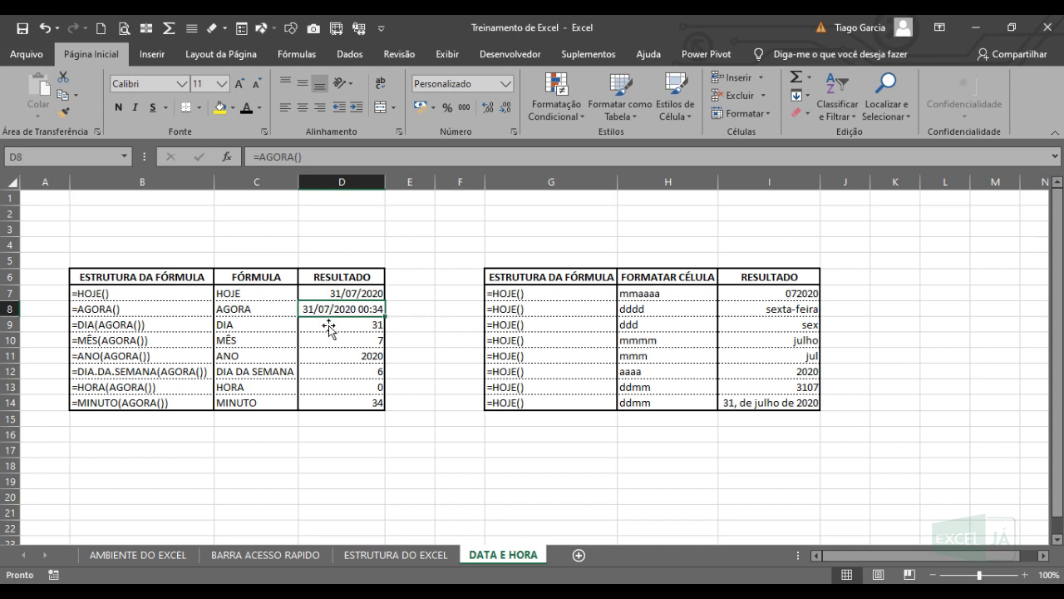
{"action": "left_click", "coordinate": [325, 328]}
{"action": "left_click", "coordinate": [324, 314]}
{"action": "left_click", "coordinate": [351, 329]}
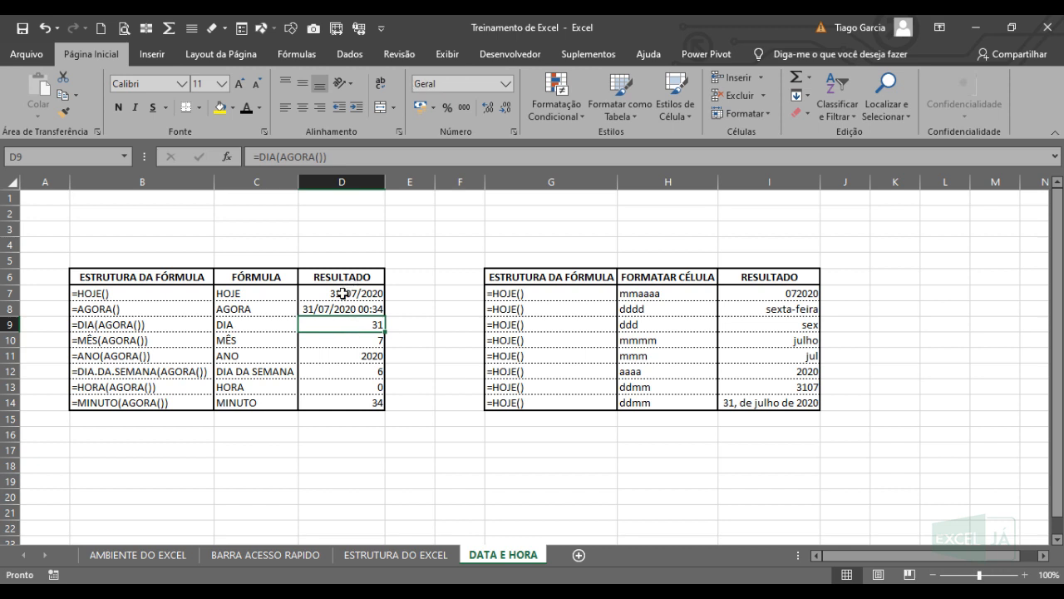
{"action": "left_click", "coordinate": [353, 345]}
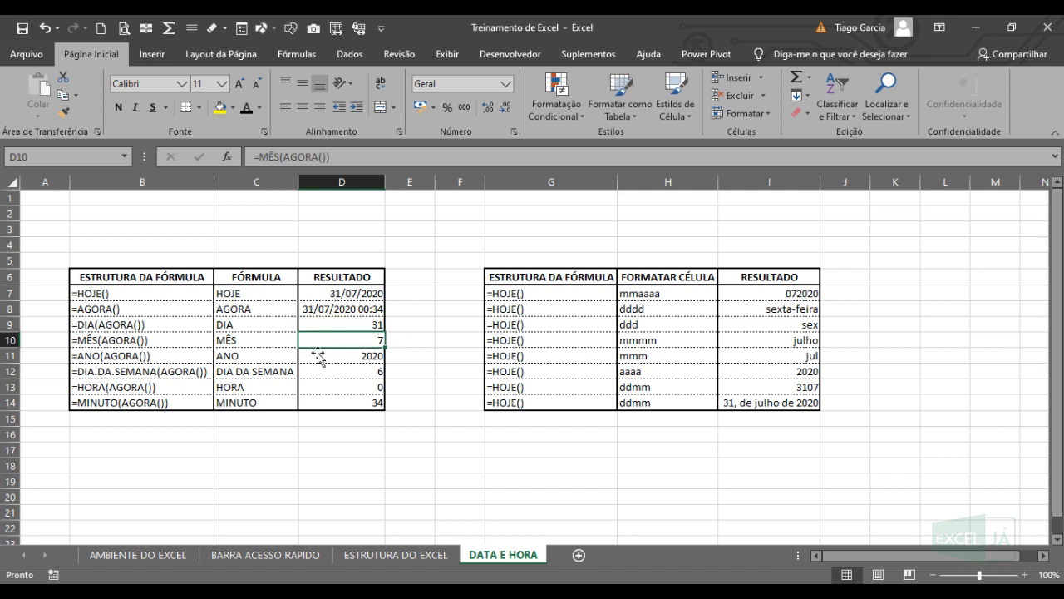
Highlight the nested AGORA() argument inside the MÊS formula in cell D10, and keep the formula as it is.
{"action": "left_click", "coordinate": [325, 157]}
{"action": "key", "text": "shift+Left"}
{"action": "key", "text": "shift+Left"}
{"action": "key", "text": "shift+Left"}
{"action": "key", "text": "shift+Left"}
{"action": "key", "text": "shift+Left"}
{"action": "key", "text": "shift+Left"}
{"action": "key", "text": "shift+Left"}
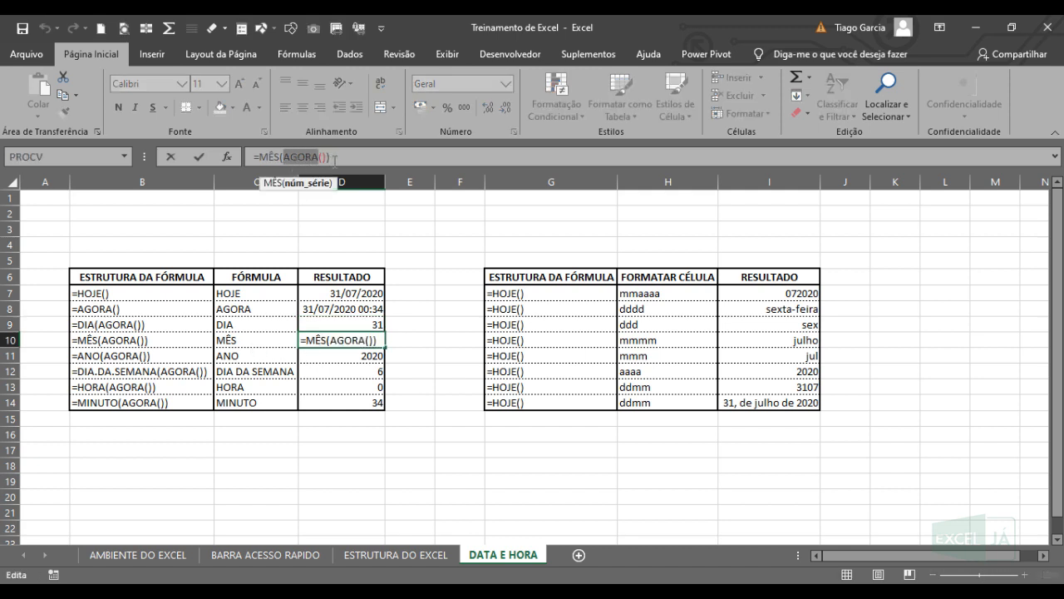
{"action": "left_click_drag", "start_coordinate": [327, 158], "coordinate": [288, 159]}
{"action": "key", "text": "Return"}
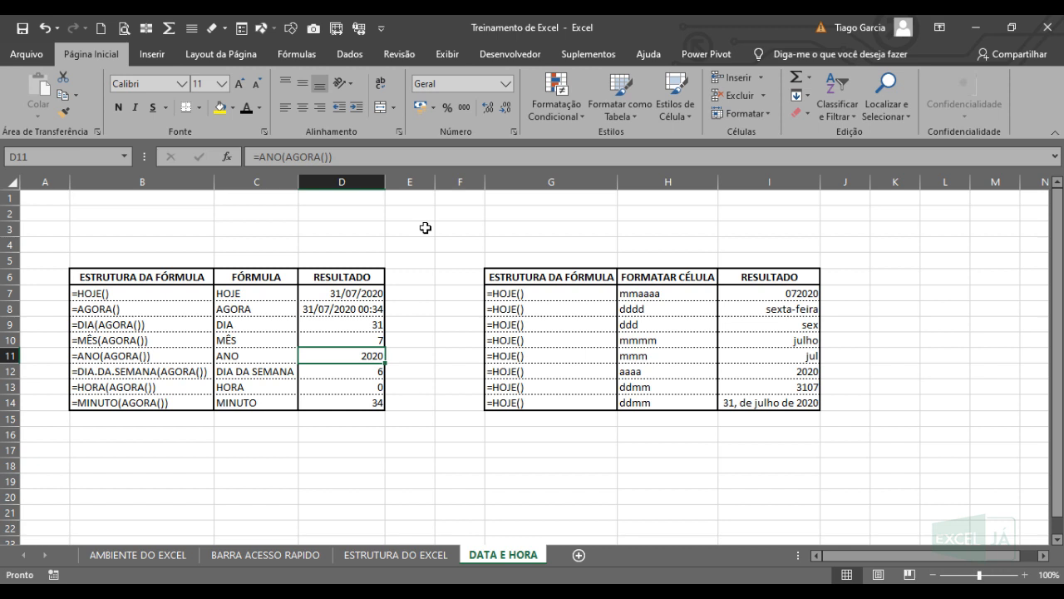
Examine the HORA and MINUTO entries in rows 13 and 14 and their formulas in cells D13 and D14.
{"action": "left_click", "coordinate": [145, 391]}
{"action": "left_click", "coordinate": [340, 394]}
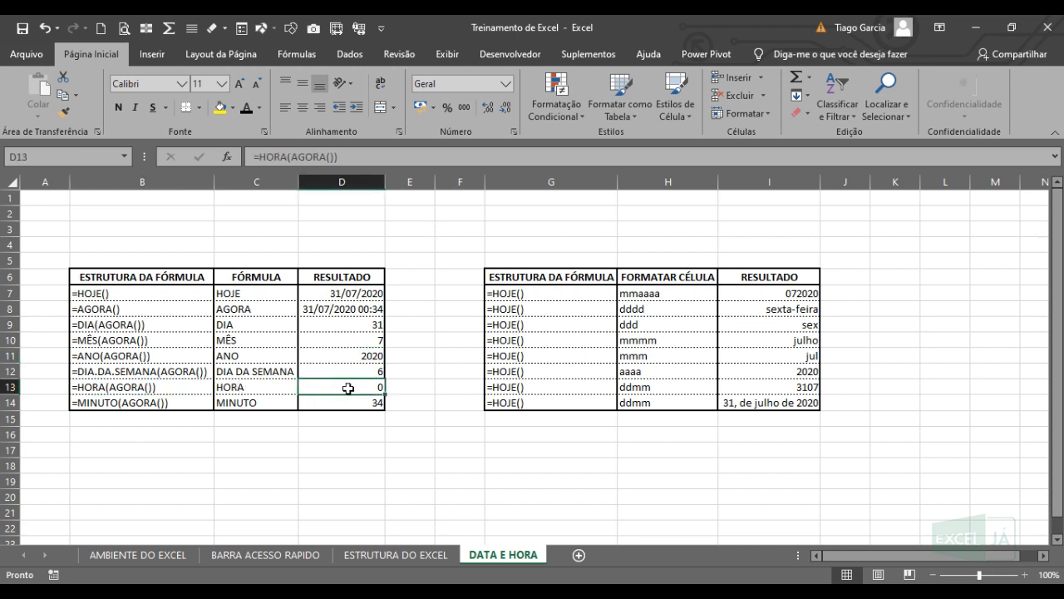
{"action": "left_click", "coordinate": [143, 405]}
{"action": "left_click", "coordinate": [281, 402]}
{"action": "left_click", "coordinate": [352, 404]}
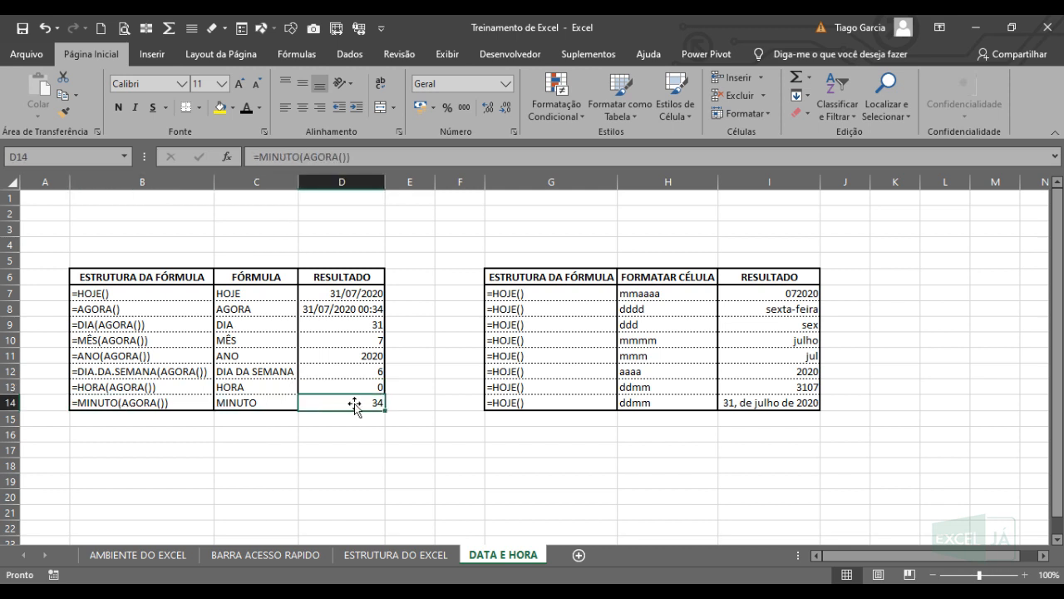
Enter the formula =SEGUNDO(AGORA()) in cell B16.
{"action": "left_click", "coordinate": [129, 442]}
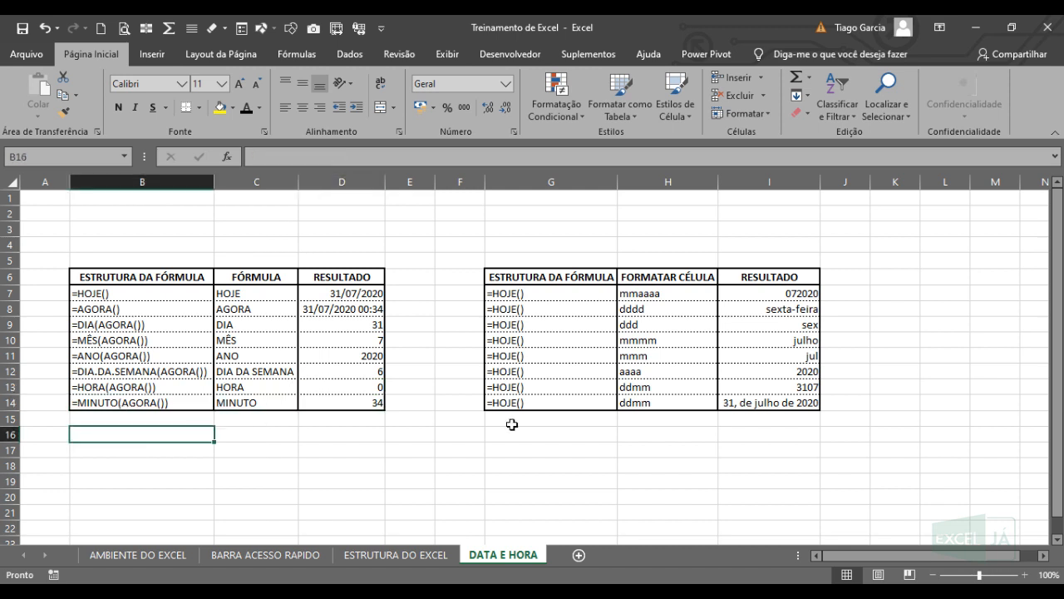
{"action": "type", "text": "=SEGUN"}
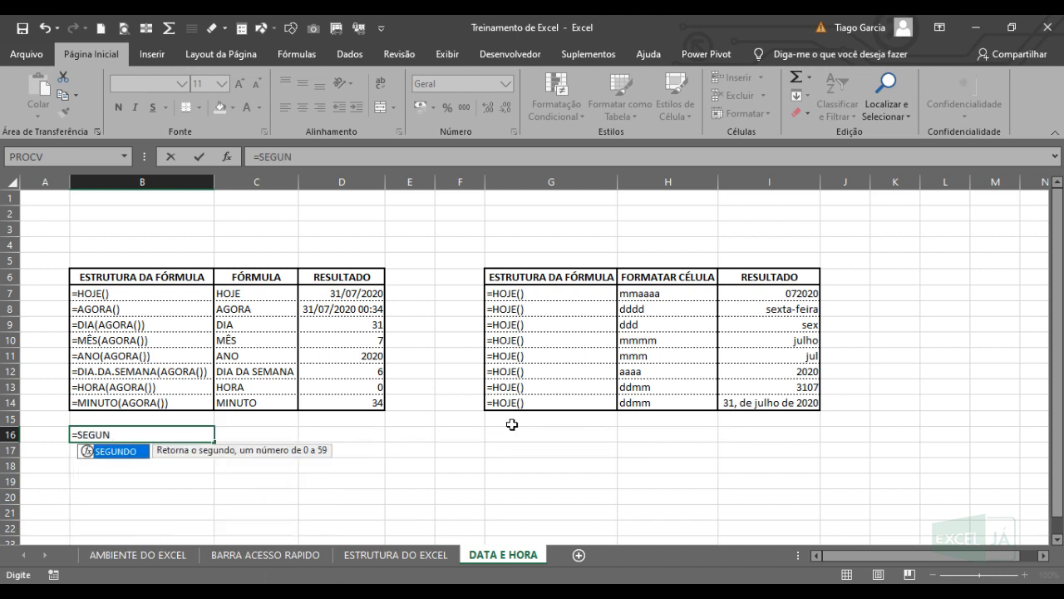
{"action": "key", "text": "Tab"}
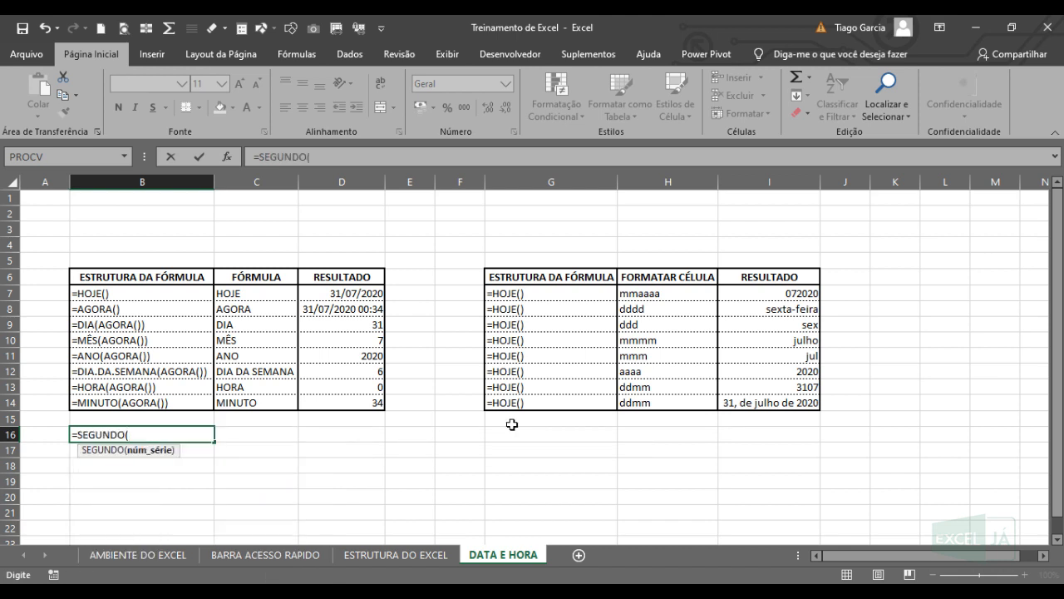
{"action": "type", "text": "AGORA"}
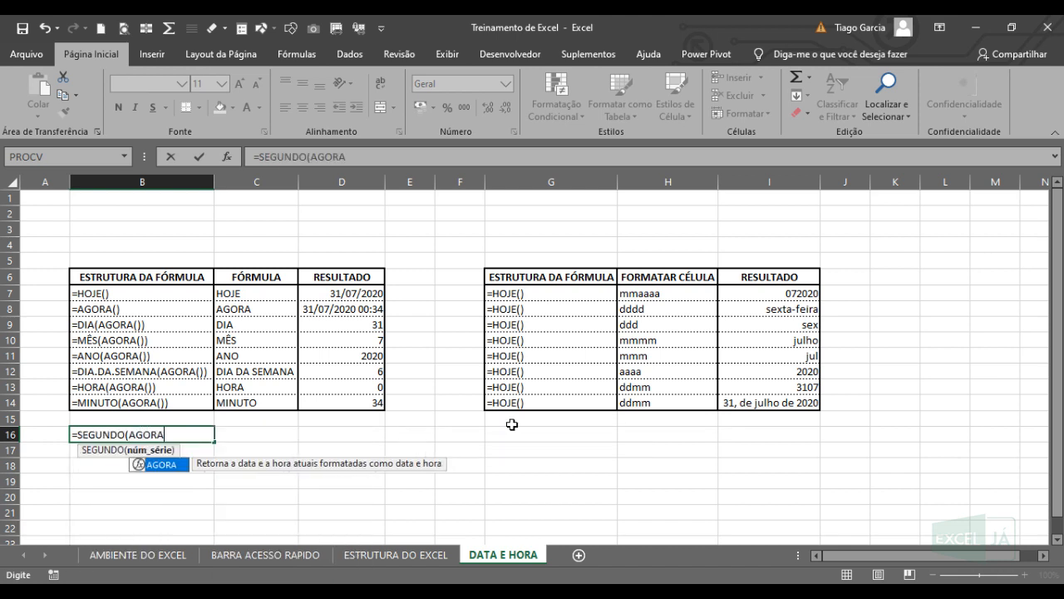
{"action": "type", "text": "())"}
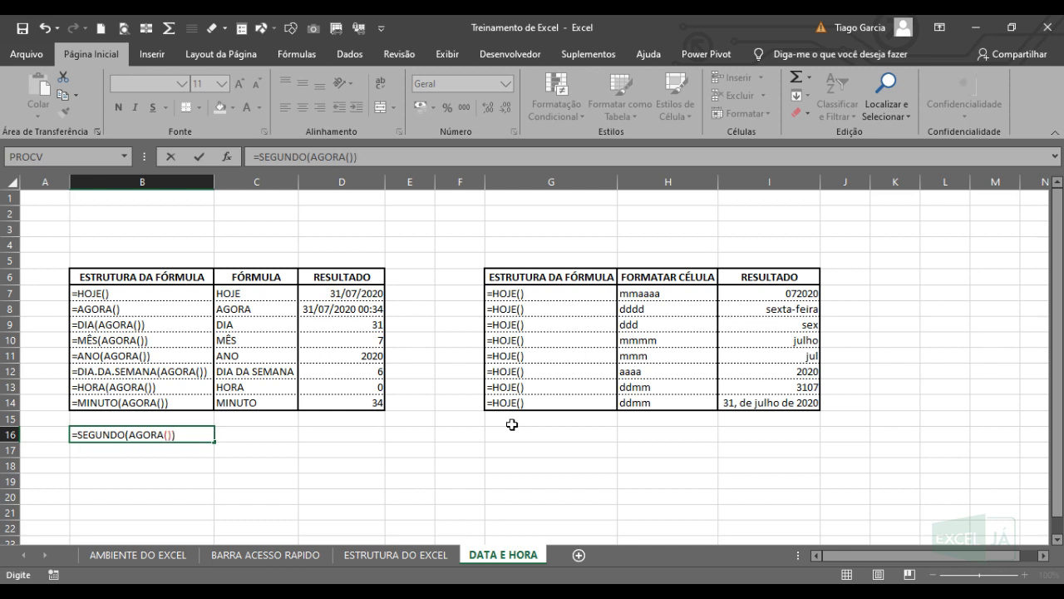
{"action": "key", "text": "Return"}
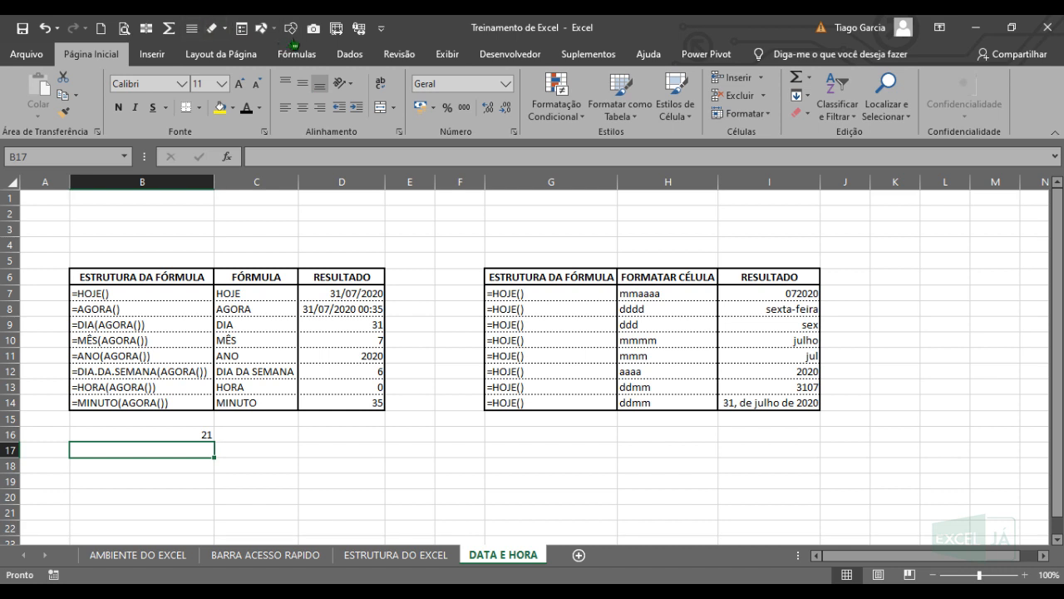
Recalculate the workbook repeatedly with Calculate Now to refresh the date and time formulas.
{"action": "left_click", "coordinate": [297, 53]}
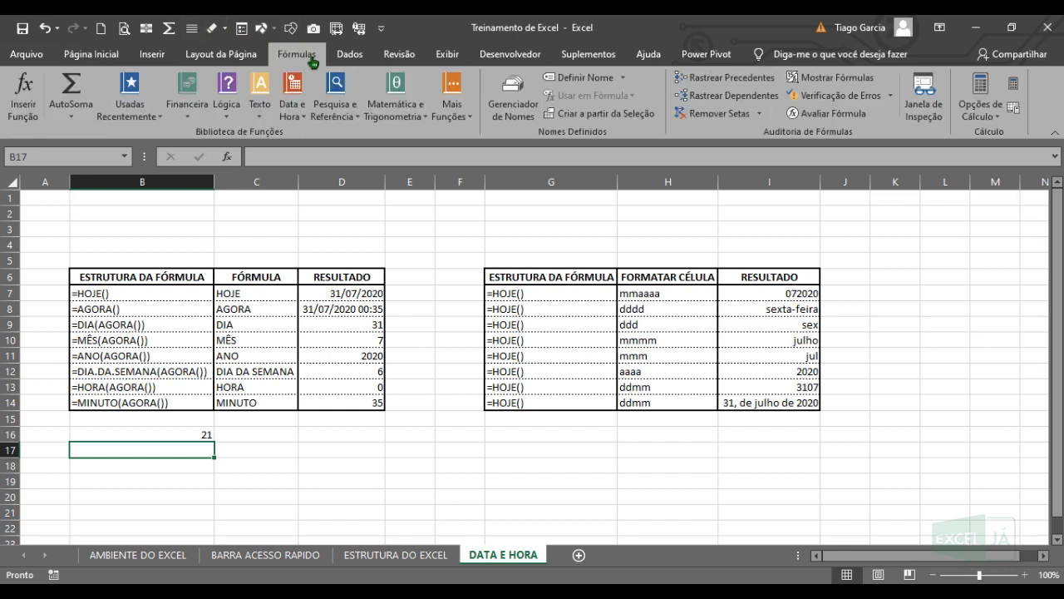
{"action": "left_click", "coordinate": [1021, 95]}
{"action": "left_click", "coordinate": [1022, 95]}
{"action": "left_click", "coordinate": [1022, 95]}
{"action": "left_click", "coordinate": [1022, 94]}
{"action": "left_click", "coordinate": [1022, 95]}
{"action": "left_click", "coordinate": [1021, 95]}
{"action": "left_click", "coordinate": [1021, 95]}
{"action": "left_click", "coordinate": [1022, 96]}
{"action": "left_click", "coordinate": [1022, 96]}
{"action": "left_click", "coordinate": [1025, 90]}
{"action": "left_click", "coordinate": [1025, 89]}
{"action": "left_click", "coordinate": [1025, 90]}
{"action": "left_click", "coordinate": [1025, 90]}
{"action": "left_click", "coordinate": [1025, 90]}
{"action": "left_click", "coordinate": [1025, 90]}
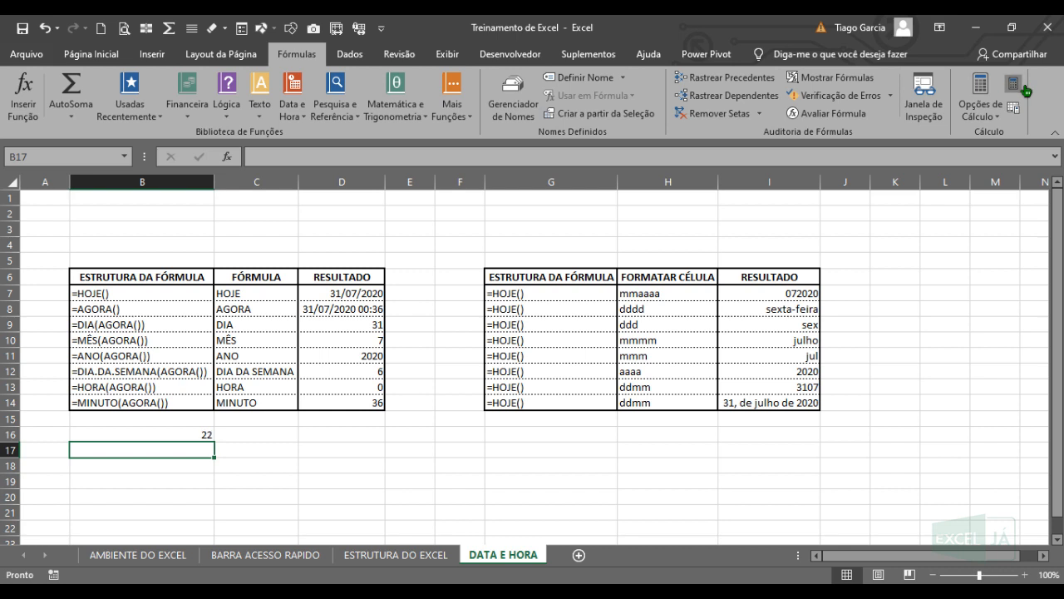
Keep recalculating the workbook while comparing the SEGUNDO formula in B16 with the MINUTO formula in D14 across a minute change.
{"action": "left_click", "coordinate": [201, 439]}
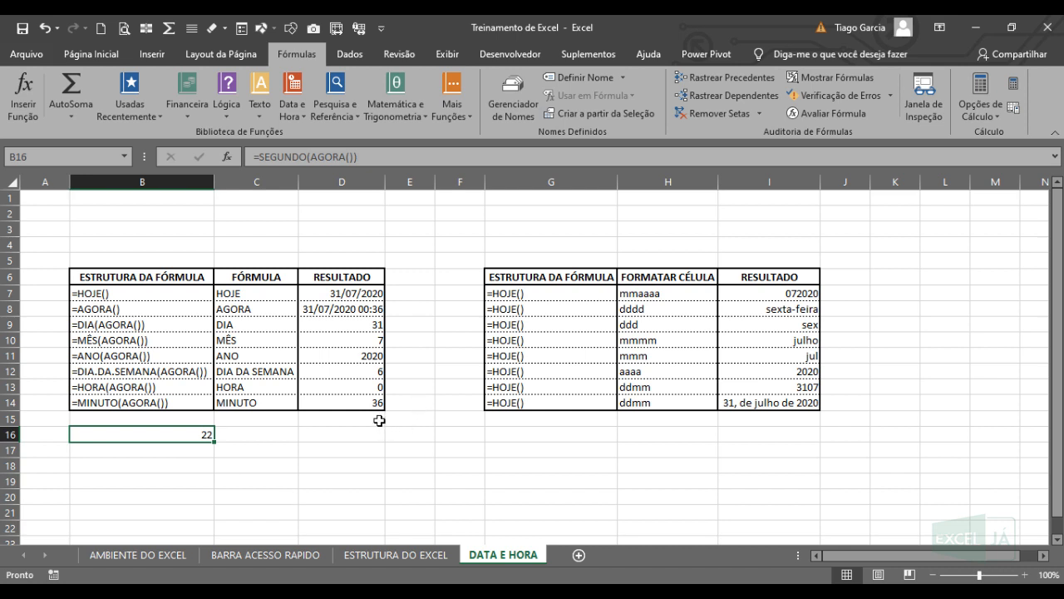
{"action": "left_click", "coordinate": [378, 406]}
{"action": "left_click", "coordinate": [199, 441]}
{"action": "left_click", "coordinate": [1016, 86]}
{"action": "left_click", "coordinate": [1016, 86]}
{"action": "left_click", "coordinate": [1025, 89]}
{"action": "left_click", "coordinate": [1025, 90]}
{"action": "left_click", "coordinate": [1025, 90]}
{"action": "left_click", "coordinate": [1025, 90]}
{"action": "left_click", "coordinate": [1025, 90]}
{"action": "left_click", "coordinate": [1025, 90]}
{"action": "left_click", "coordinate": [1025, 90]}
{"action": "left_click", "coordinate": [1025, 90]}
{"action": "left_click", "coordinate": [1025, 90]}
{"action": "left_click", "coordinate": [377, 400]}
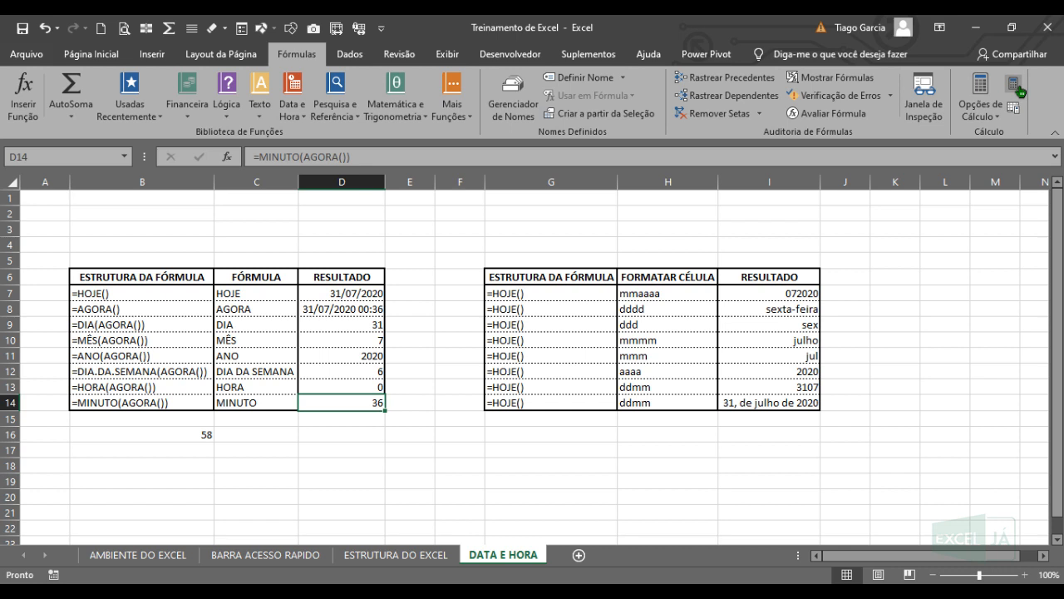
{"action": "left_click", "coordinate": [1016, 87]}
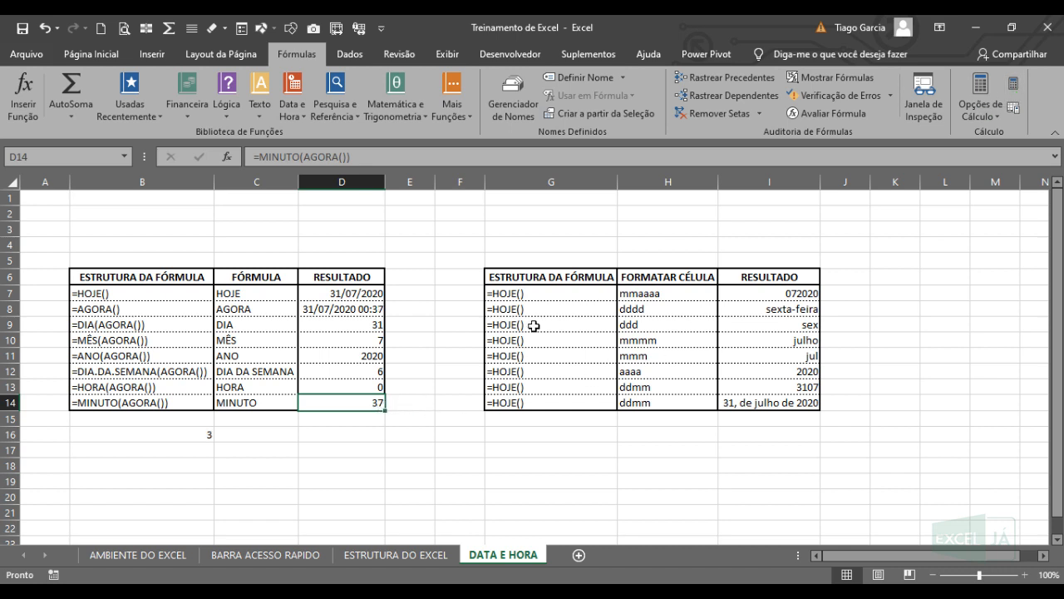
Compare the HOJE entries in cells G7 and I7 of the formatting table with the HOJE formula in cell D7.
{"action": "left_click", "coordinate": [532, 298]}
{"action": "left_click", "coordinate": [770, 298]}
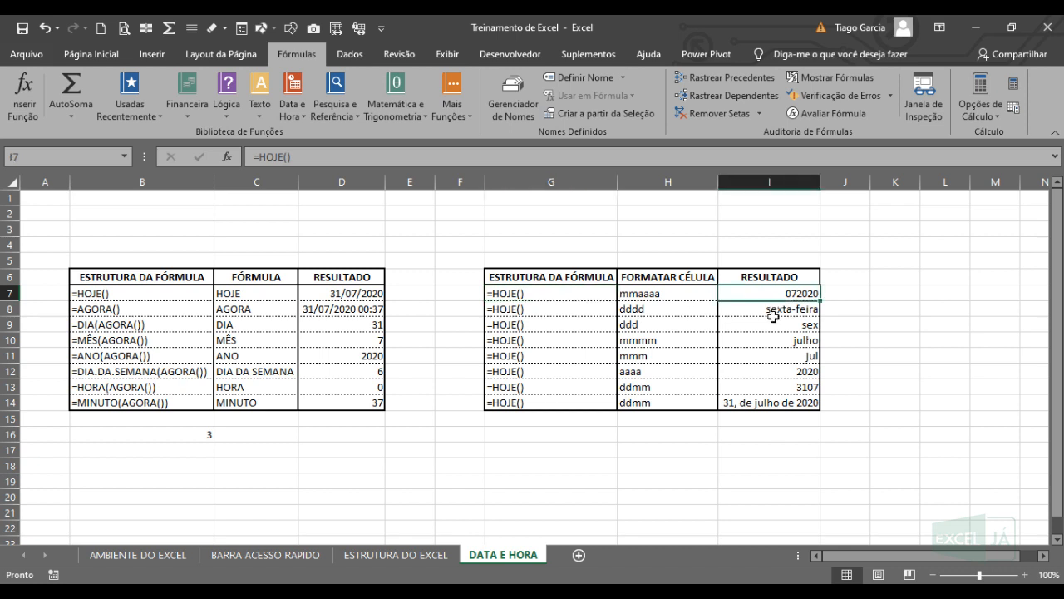
{"action": "left_click", "coordinate": [522, 299]}
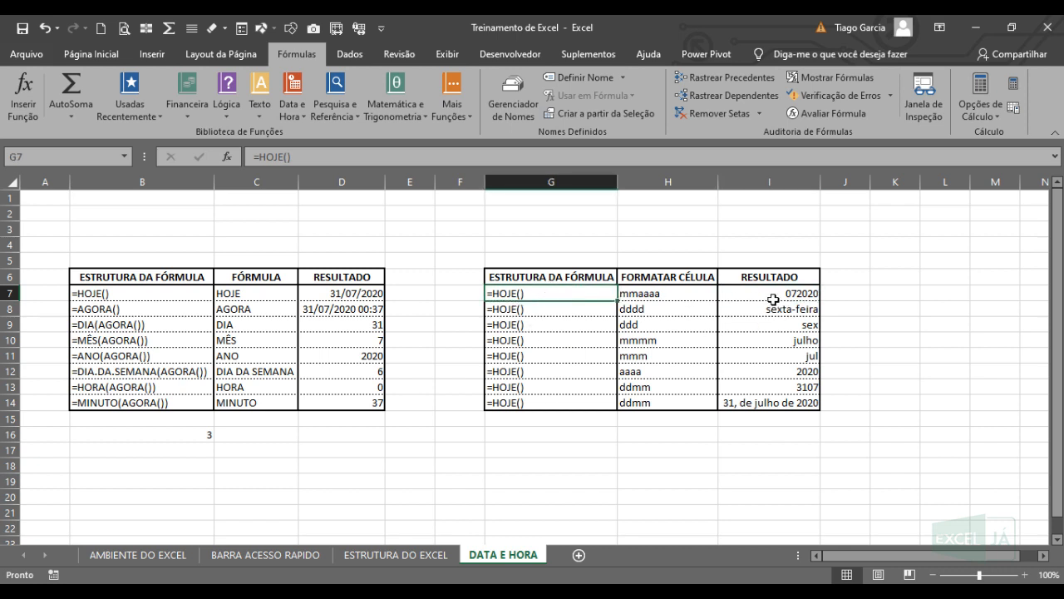
{"action": "left_click", "coordinate": [370, 297]}
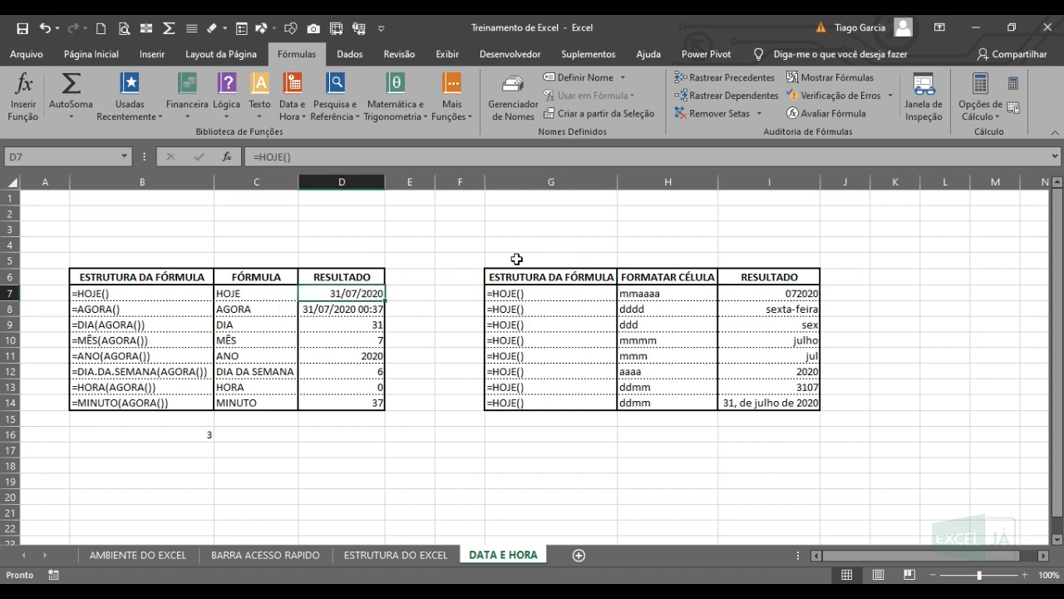
Inspect the HOJE formula in cell I7 and its custom number format in Format Cells without changing either.
{"action": "left_click", "coordinate": [786, 297]}
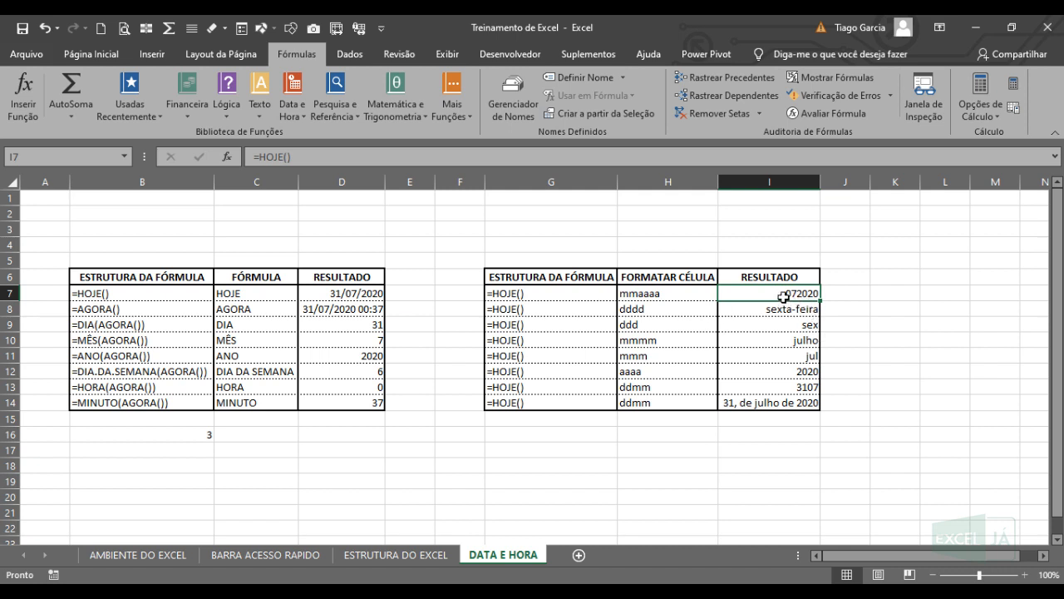
{"action": "left_click", "coordinate": [310, 161]}
{"action": "triple_click", "coordinate": [309, 161]}
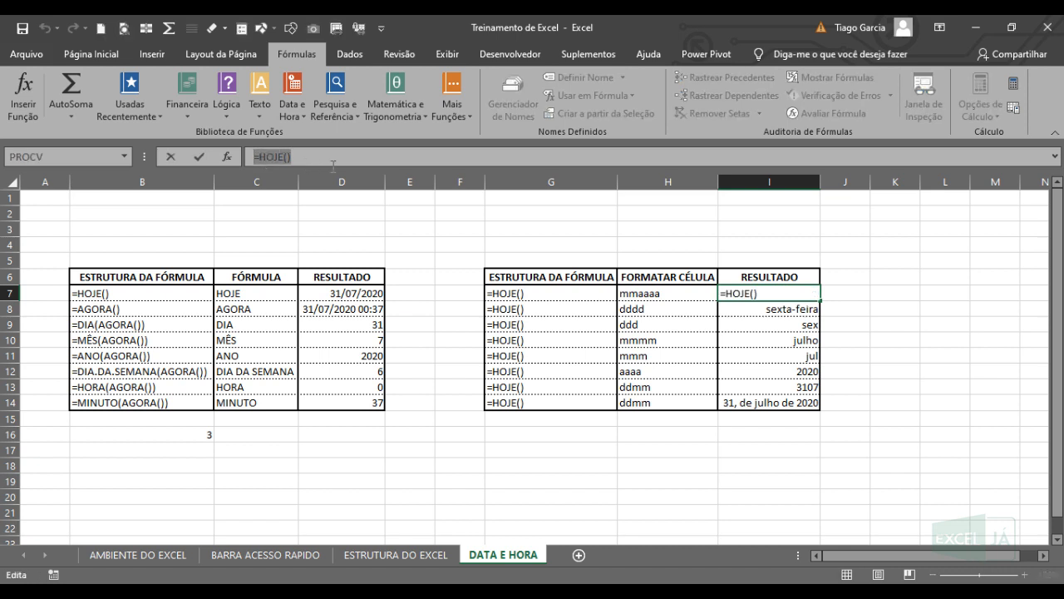
{"action": "key", "text": "Escape"}
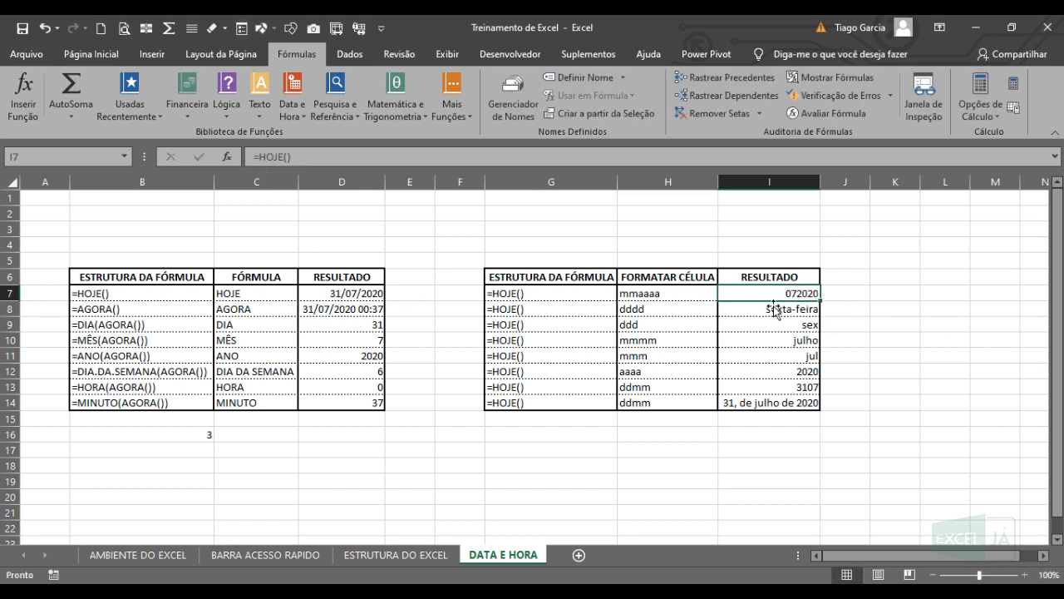
{"action": "right_click", "coordinate": [770, 296]}
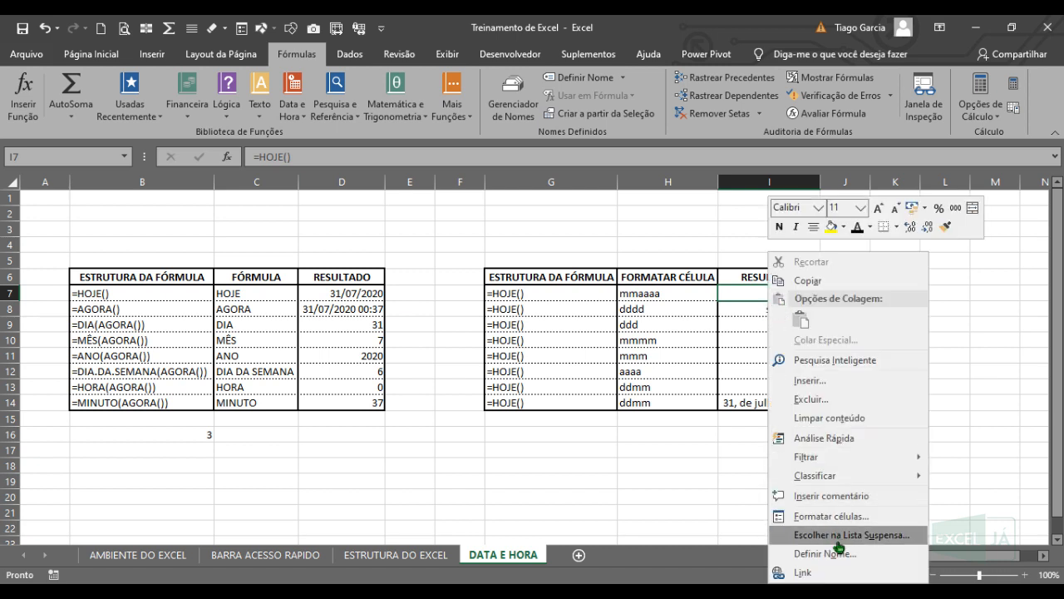
{"action": "left_click", "coordinate": [855, 516]}
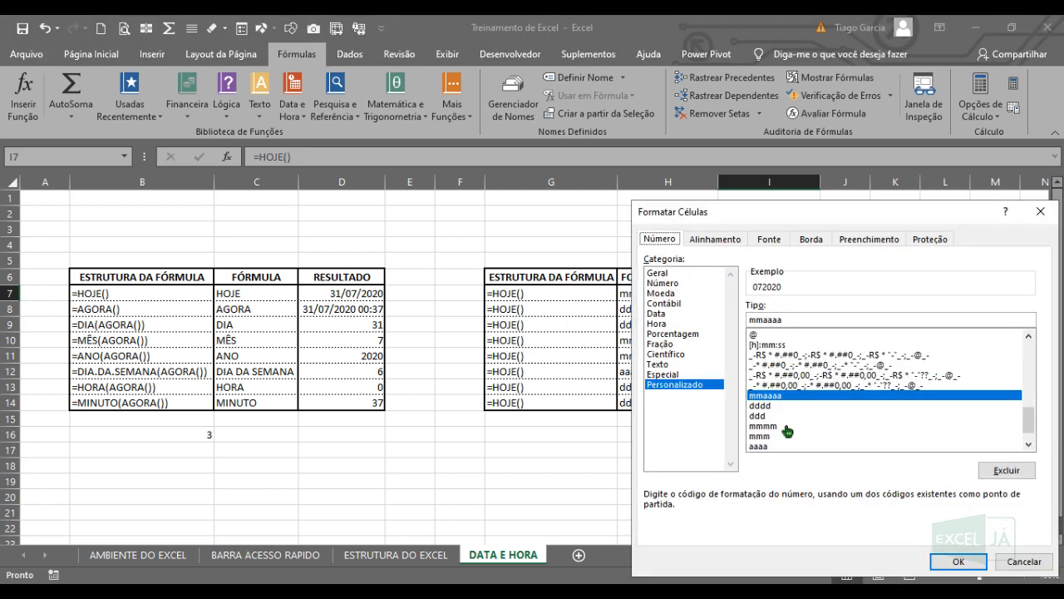
{"action": "left_click", "coordinate": [1015, 562]}
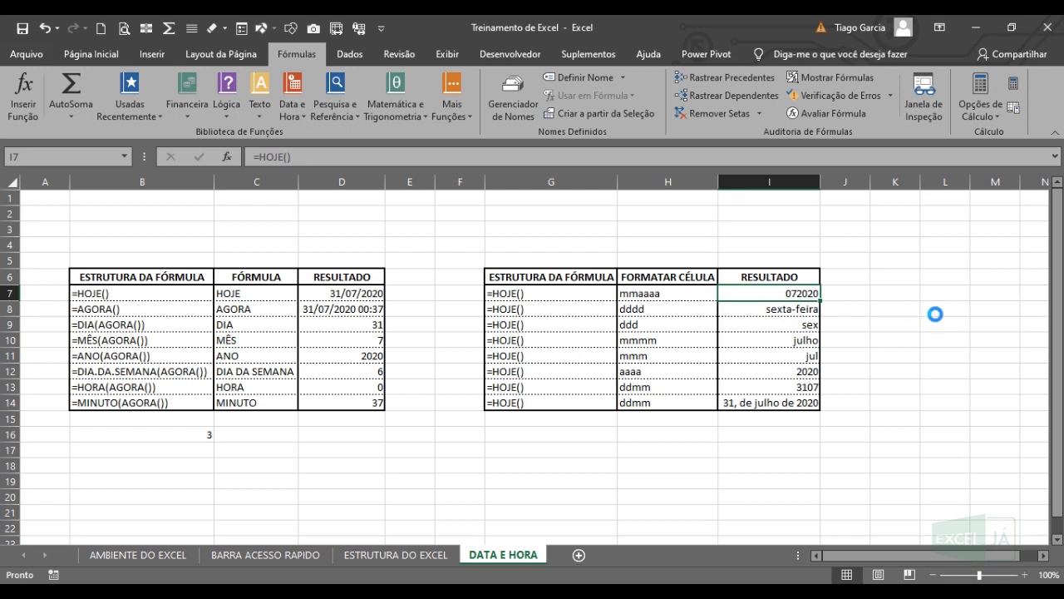
Apply the custom number format MM to cell I7.
{"action": "key", "text": "ctrl+1"}
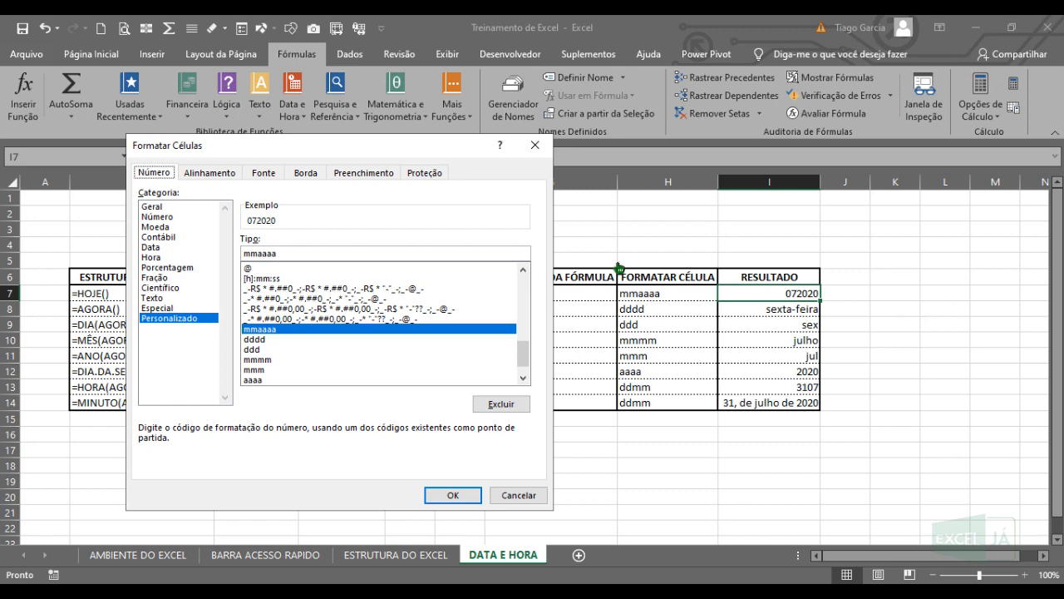
{"action": "left_click_drag", "start_coordinate": [358, 150], "coordinate": [276, 139]}
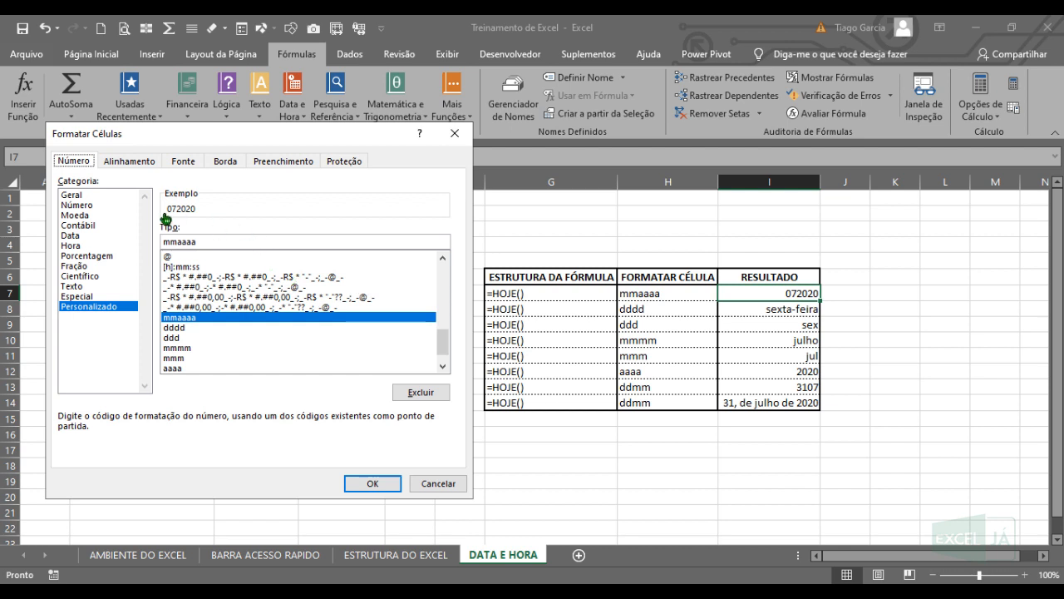
{"action": "double_click", "coordinate": [220, 242]}
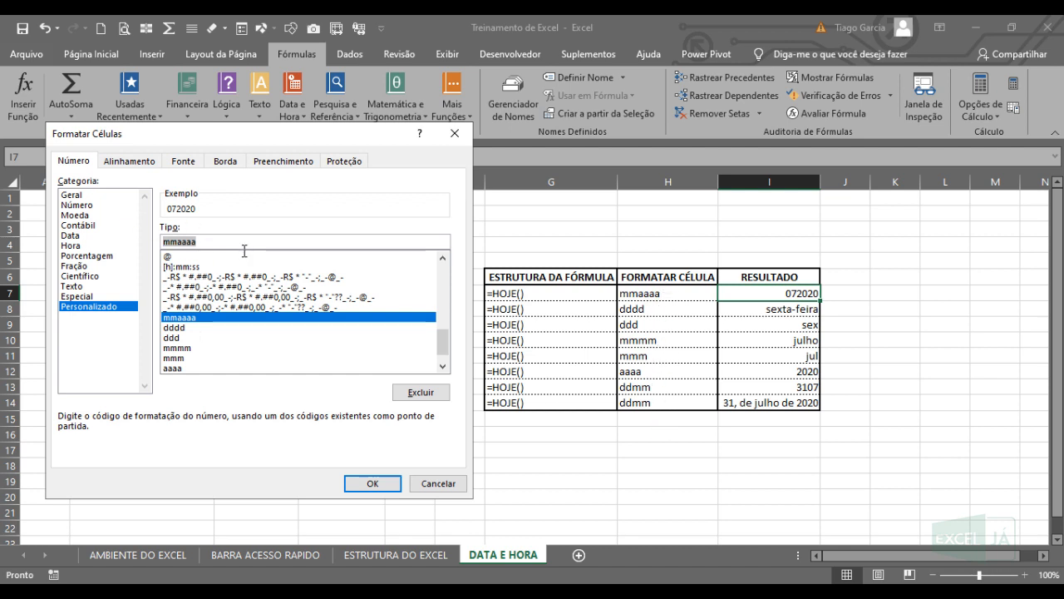
{"action": "type", "text": "MM"}
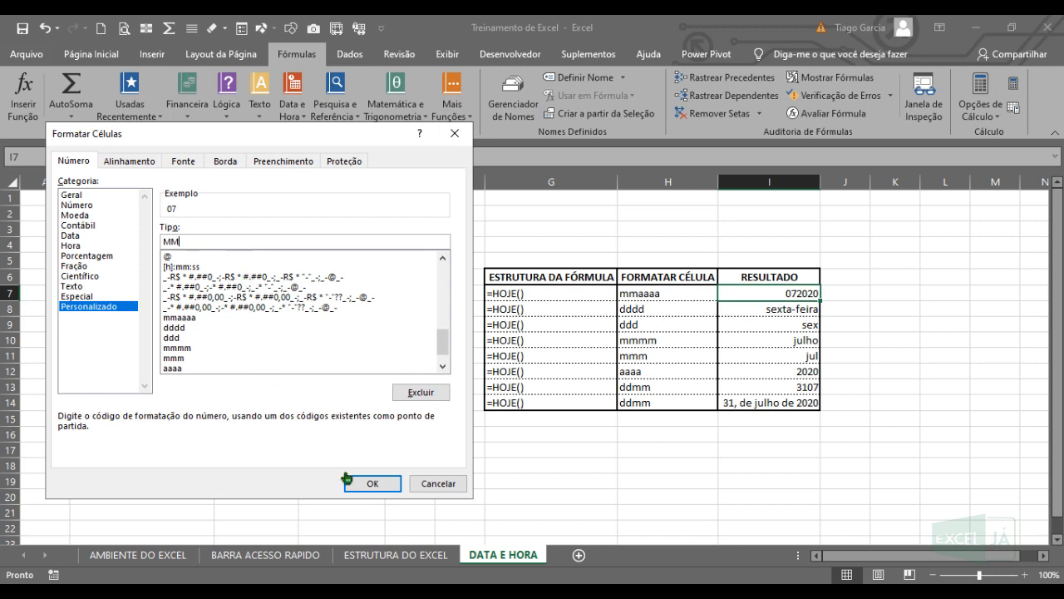
{"action": "left_click", "coordinate": [372, 484]}
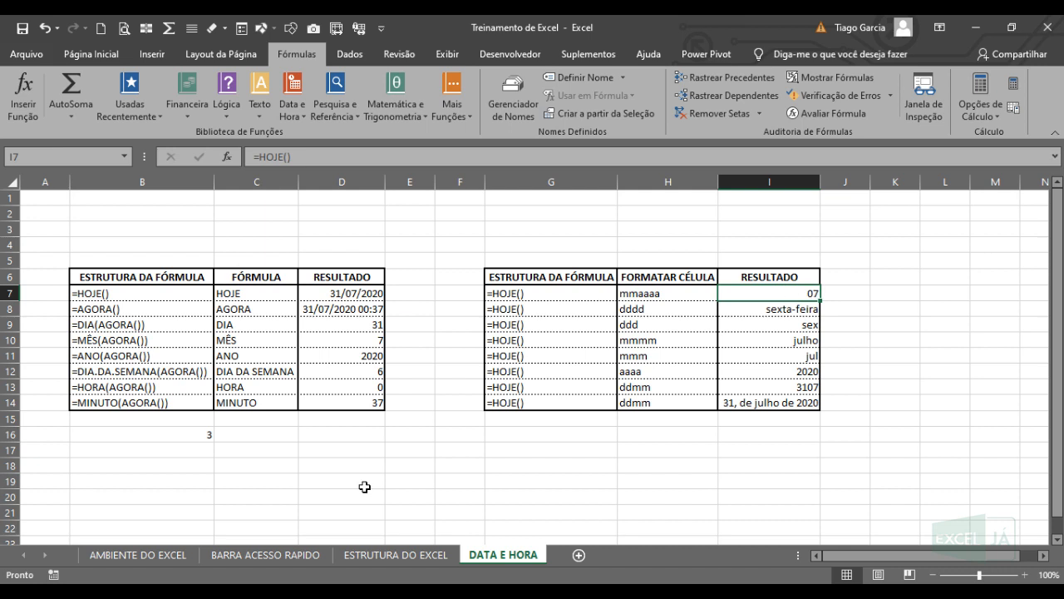
Change the custom number format of the HOJE result in cell I7 to MMM.
{"action": "left_click", "coordinate": [702, 300]}
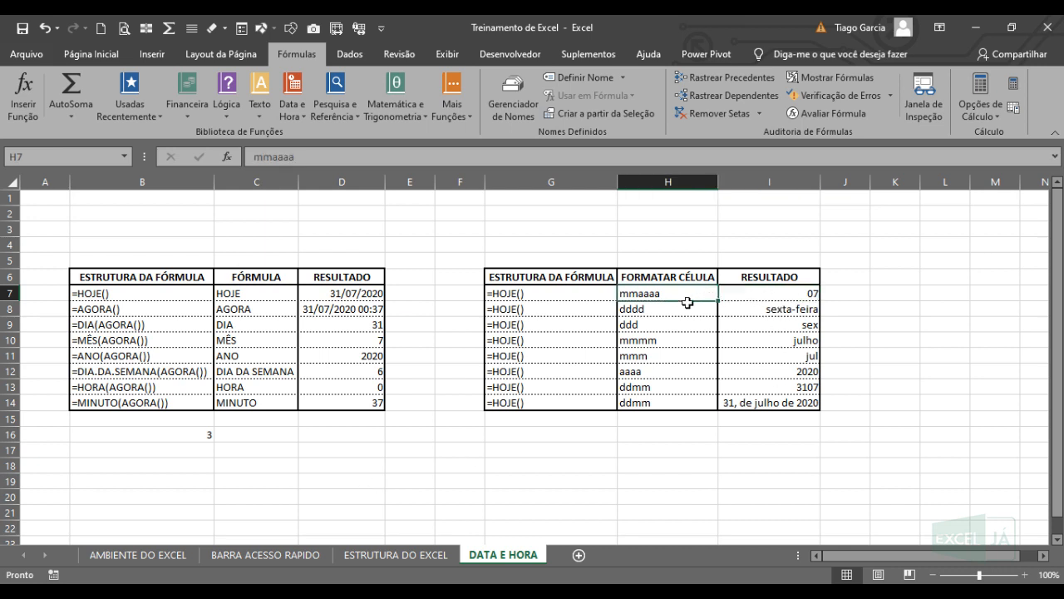
{"action": "left_click", "coordinate": [757, 299]}
{"action": "left_click", "coordinate": [677, 298]}
{"action": "right_click", "coordinate": [762, 298]}
{"action": "left_click", "coordinate": [875, 517]}
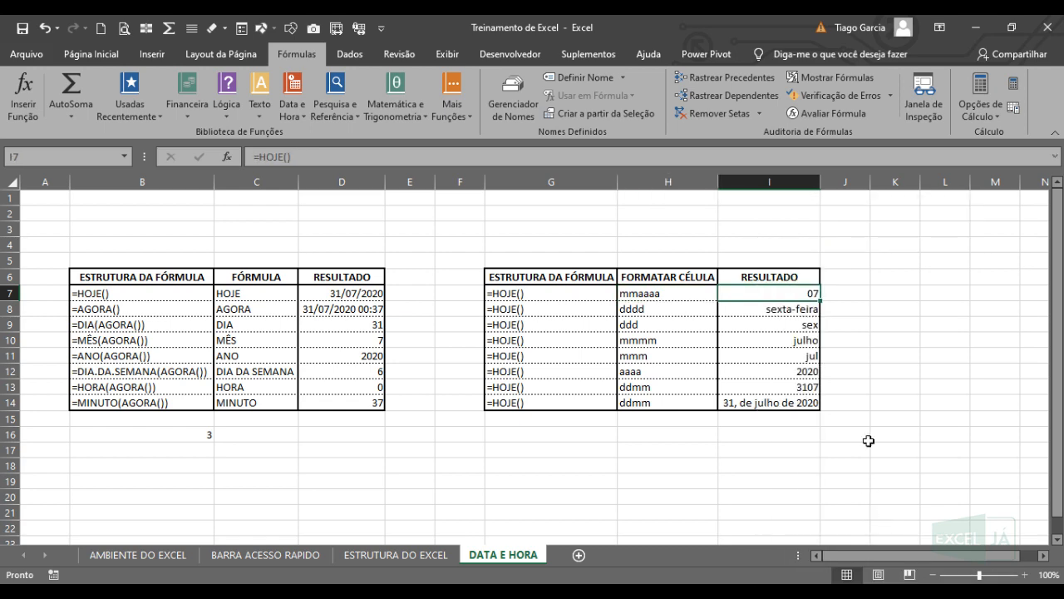
{"action": "left_click_drag", "start_coordinate": [803, 221], "coordinate": [230, 130]}
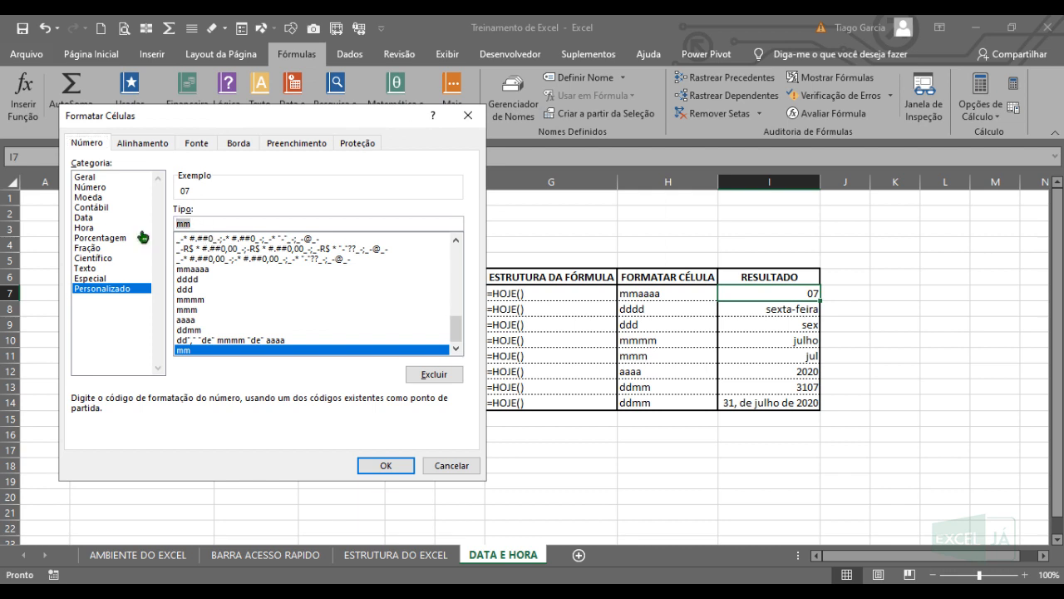
{"action": "type", "text": "MMM"}
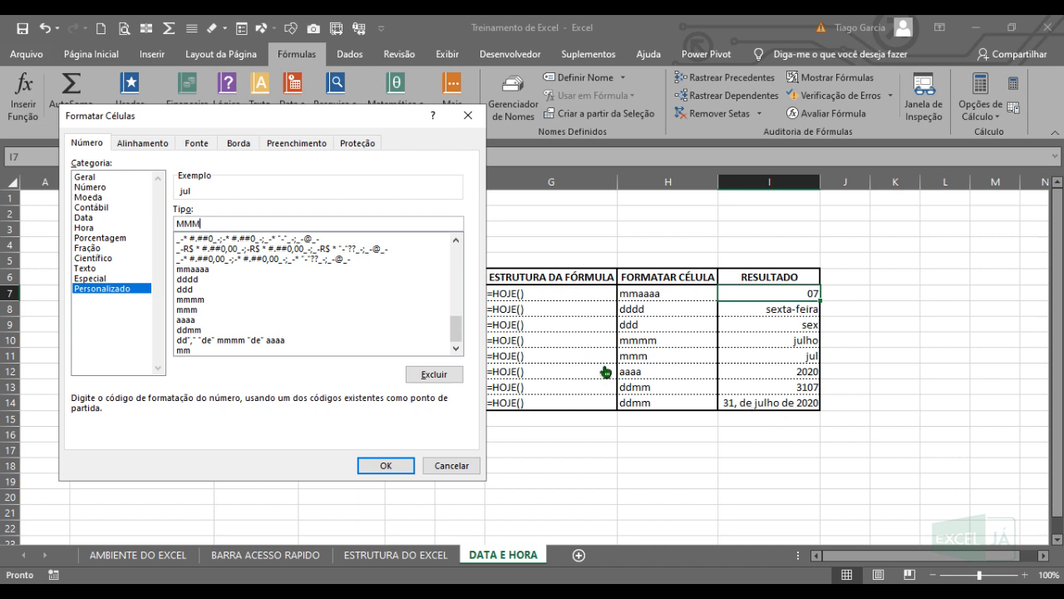
{"action": "left_click_drag", "start_coordinate": [345, 135], "coordinate": [528, 131]}
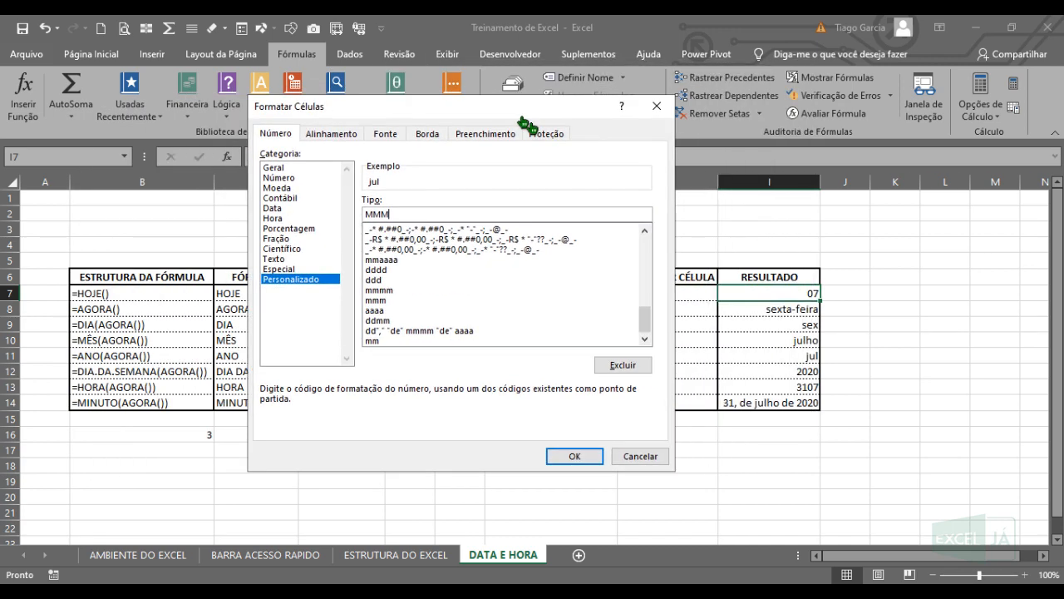
{"action": "left_click", "coordinate": [582, 466]}
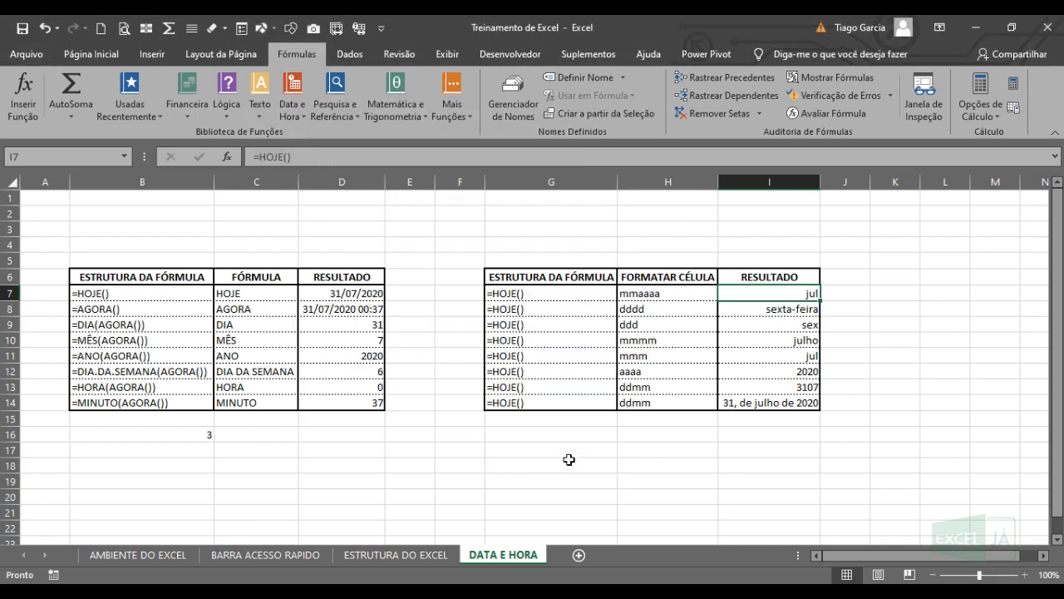
Delete the SEGUNDO formula from cell B16 below the date and time function table.
{"action": "left_click", "coordinate": [181, 435]}
{"action": "key", "text": "Delete"}
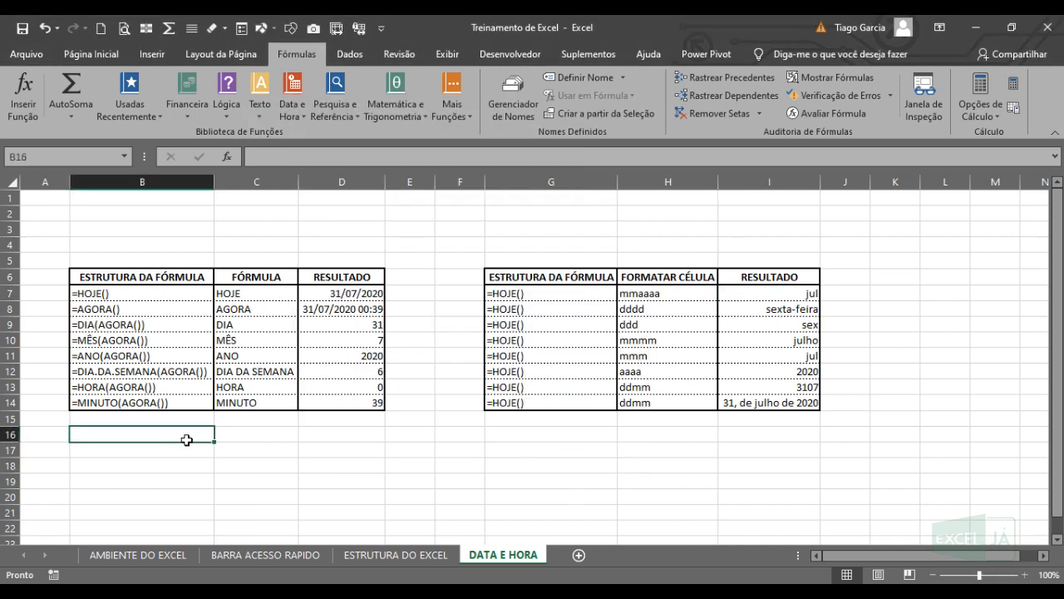
{"action": "left_click", "coordinate": [369, 371]}
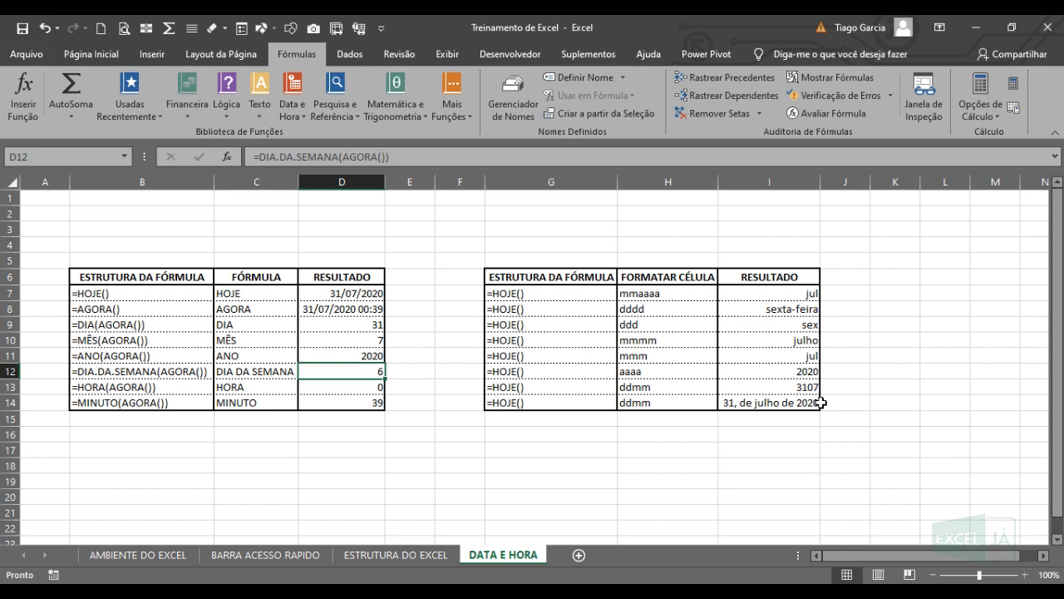
{"action": "left_click", "coordinate": [293, 281]}
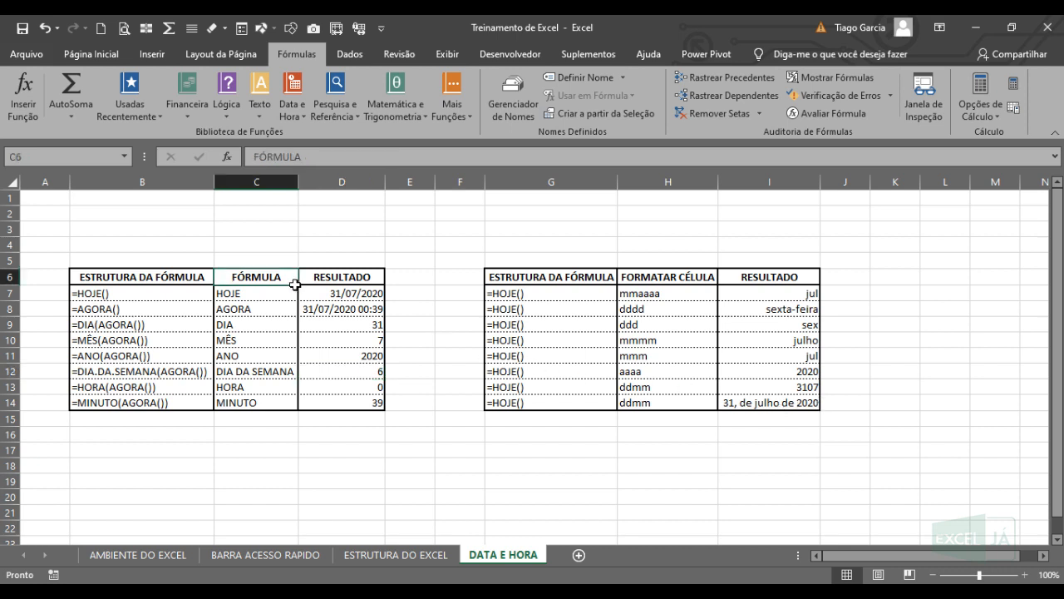
{"action": "left_click", "coordinate": [118, 281]}
{"action": "left_click_drag", "start_coordinate": [803, 293], "coordinate": [780, 417]}
{"action": "left_click", "coordinate": [551, 278]}
{"action": "left_click", "coordinate": [459, 277]}
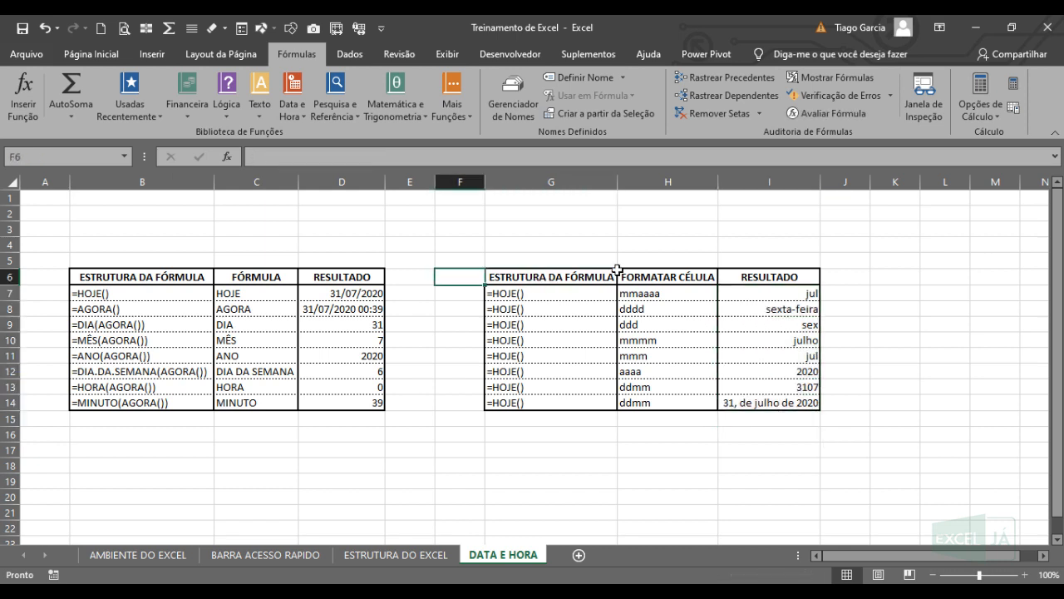